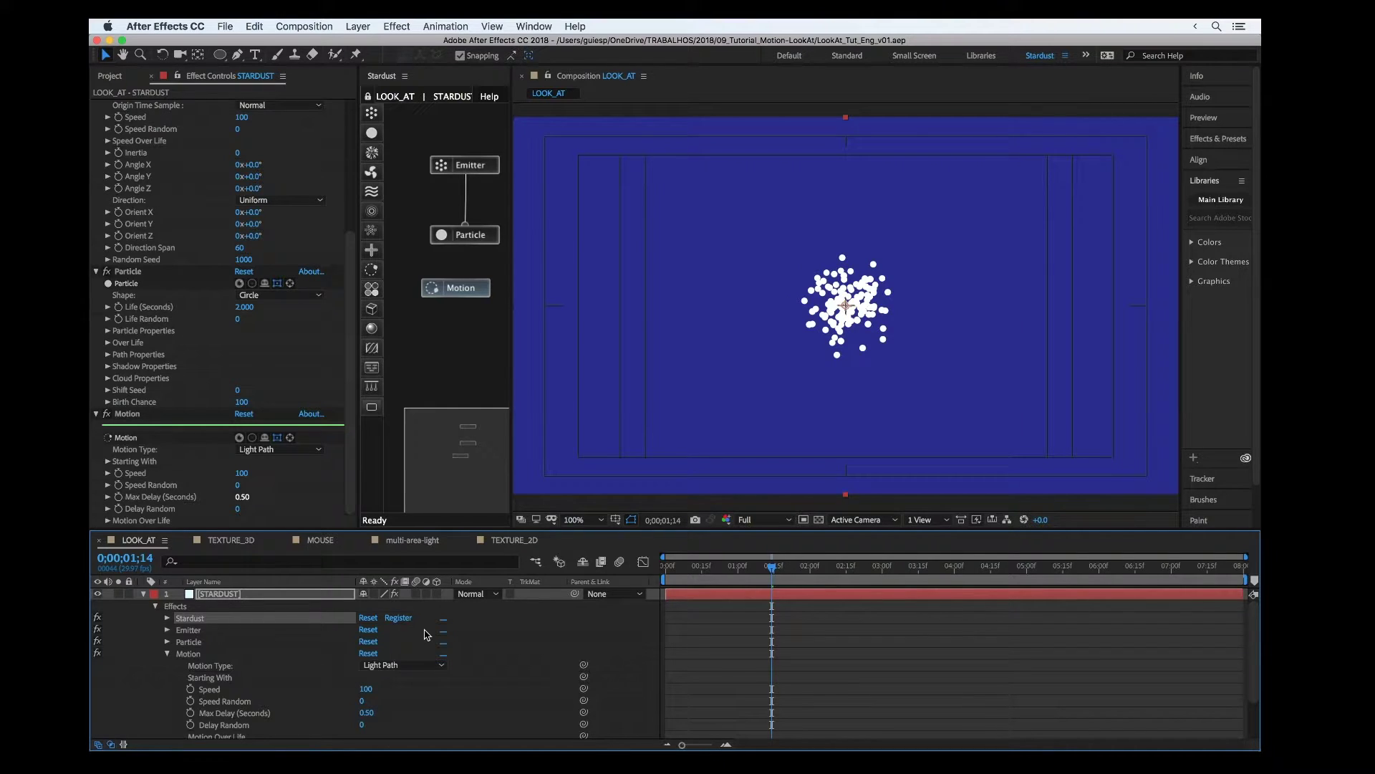
Change the Stardust Motion node's Motion Type from Light Path to Look At
click(446, 295)
scroll(221, 471, down, 1)
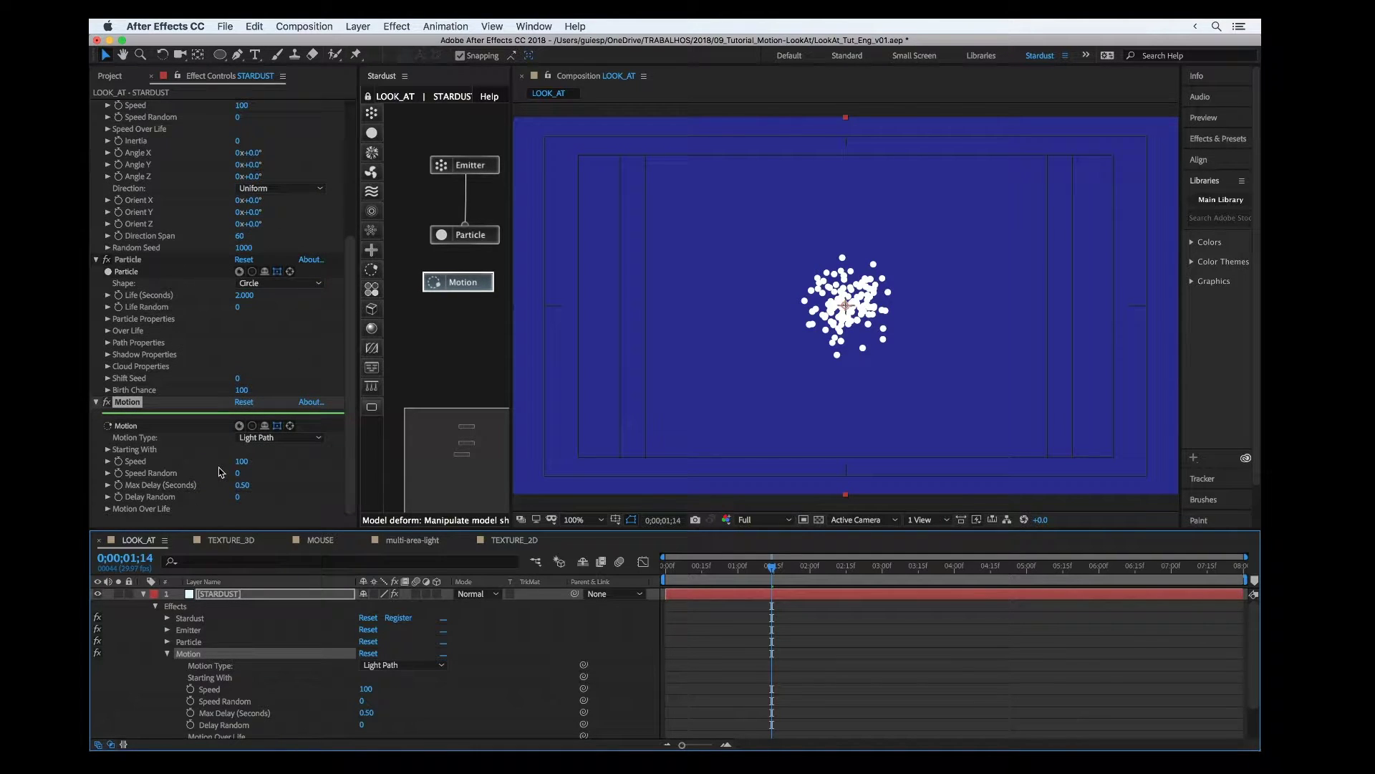
click(284, 440)
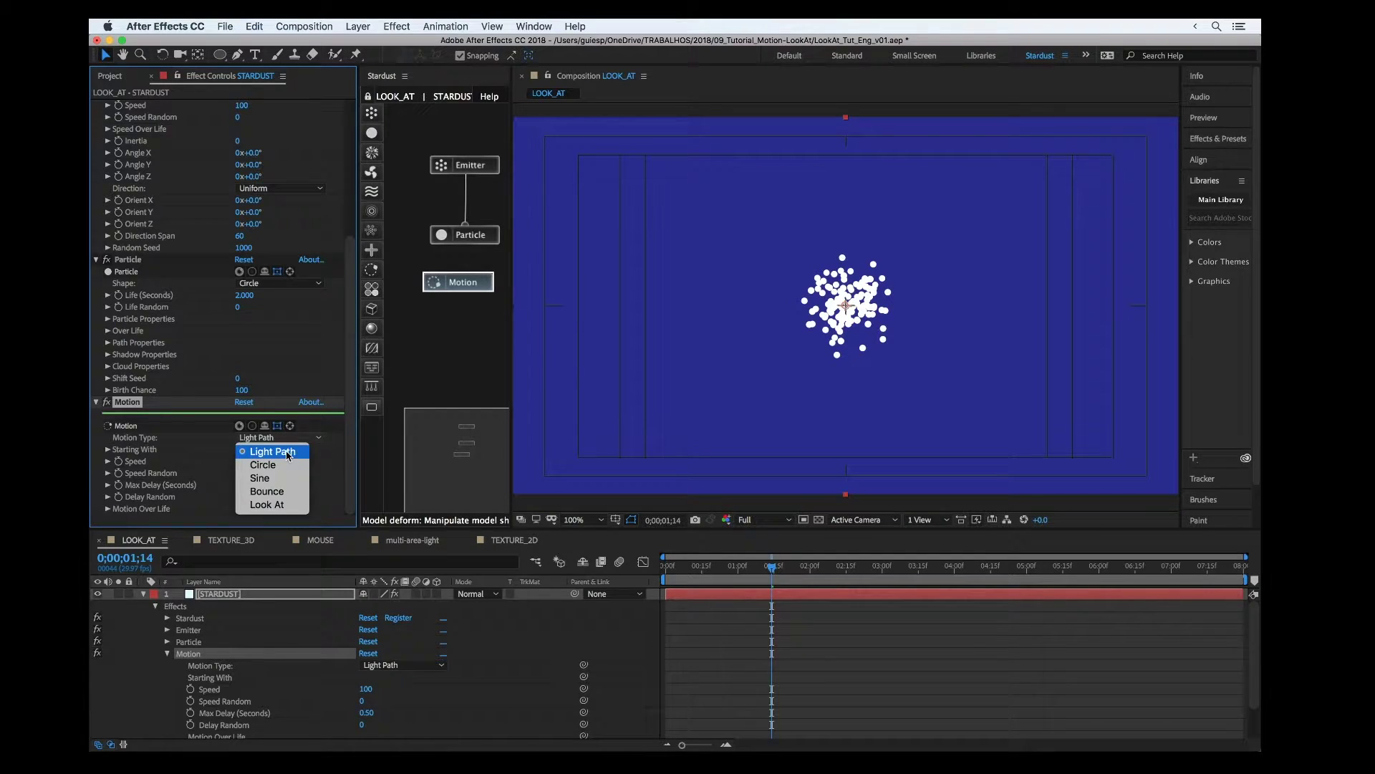
click(273, 505)
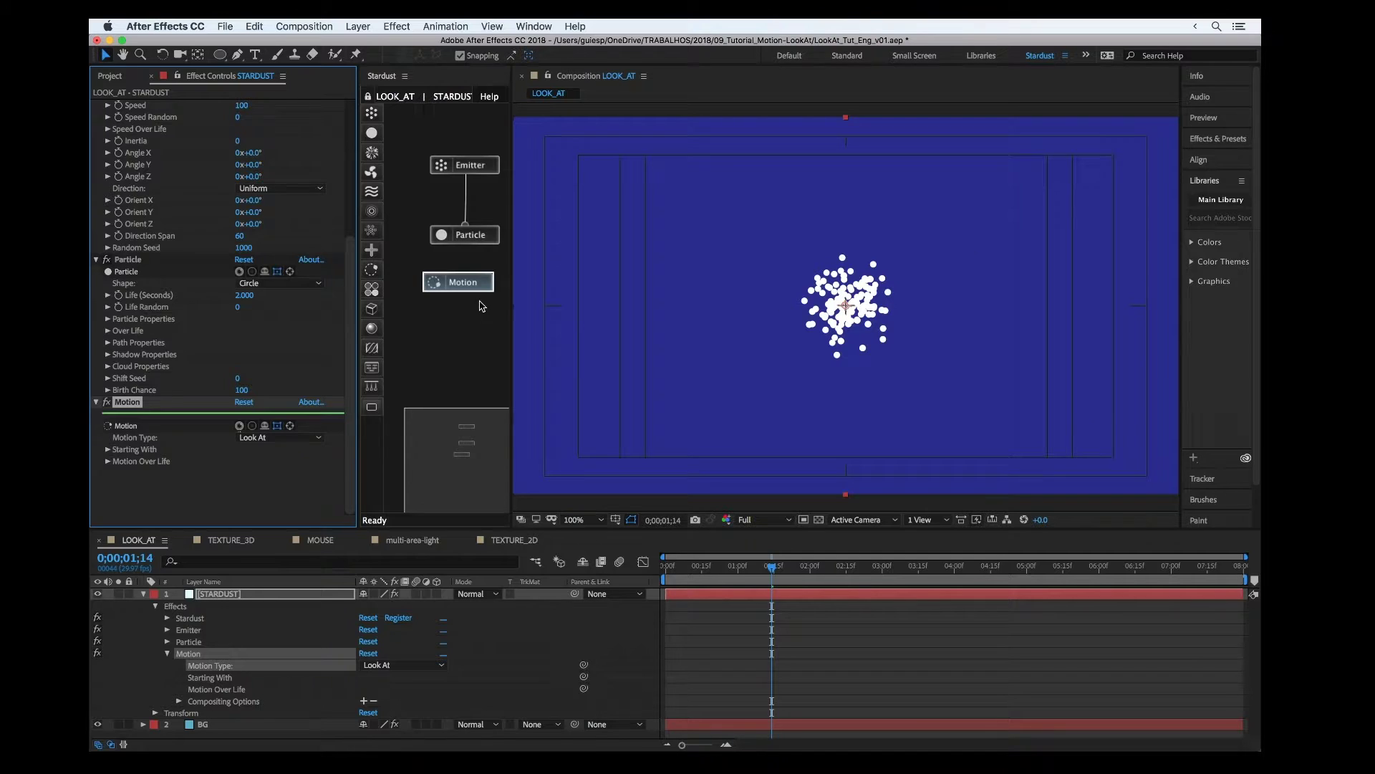
Connect the Motion node to the Particle node and enlarge particles from 10 to 20 pixels
mouse_move(457, 275)
drag(459, 276, 469, 242)
click(466, 237)
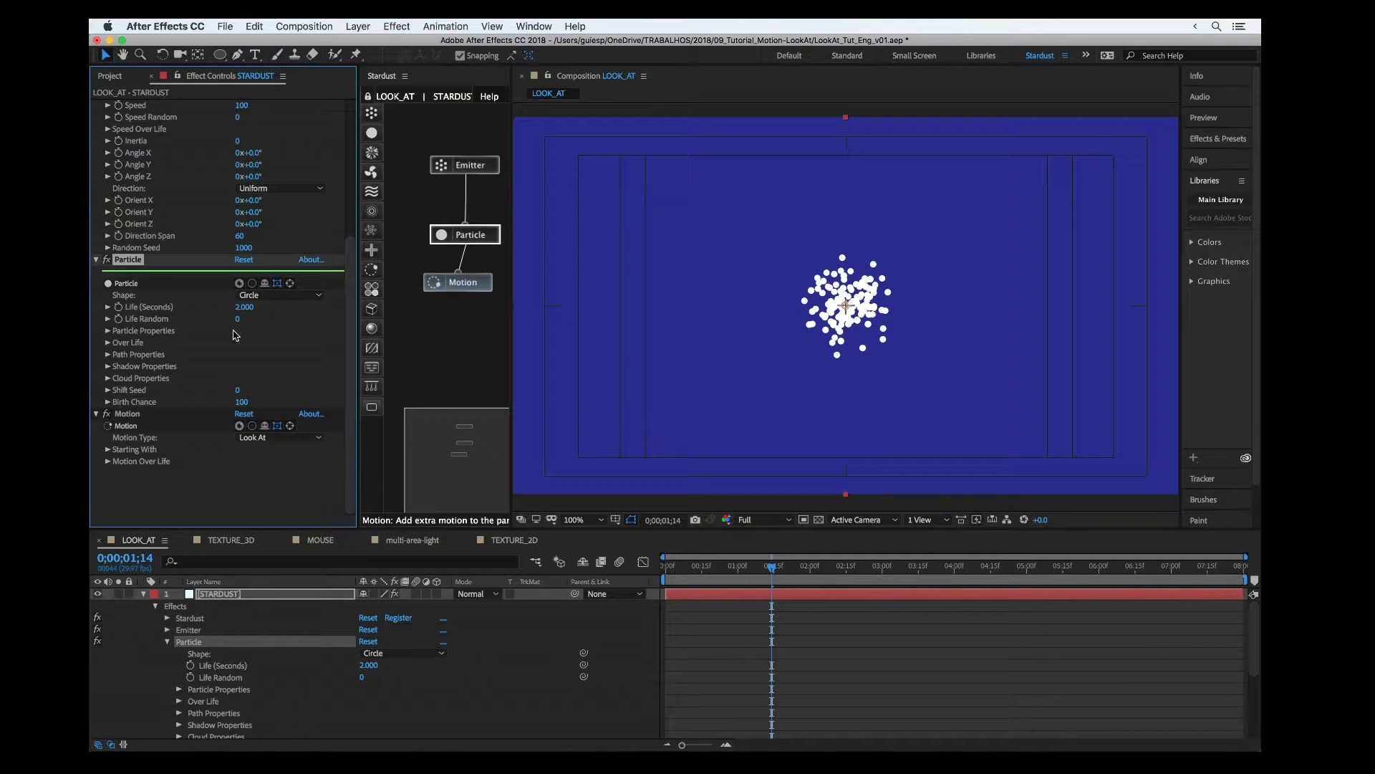
click(108, 331)
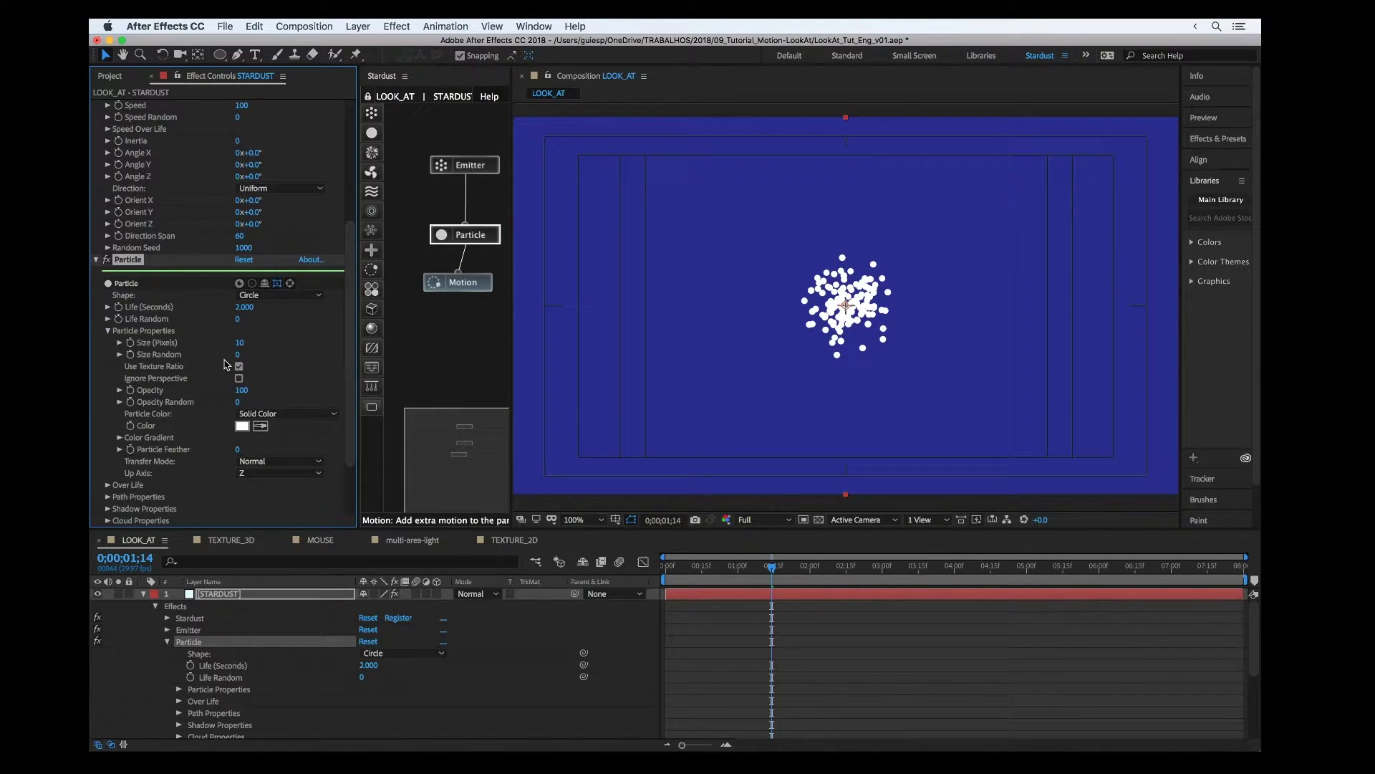
scroll(199, 443, down, 4)
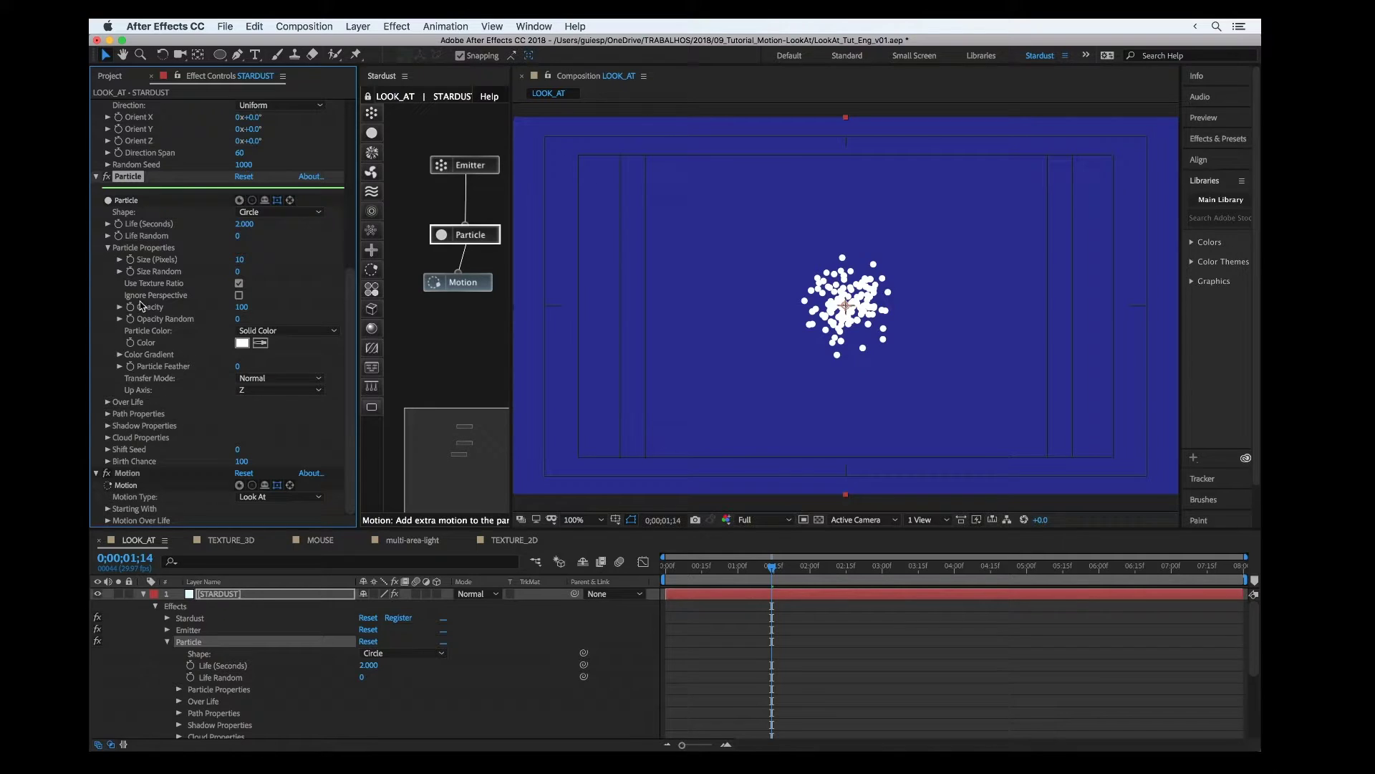
mouse_move(239, 260)
mouse_down()
mouse_move(263, 255)
mouse_move(253, 260)
mouse_up()
Make the rectangle particles about 54 pixels wide and 10 pixels tall
click(250, 213)
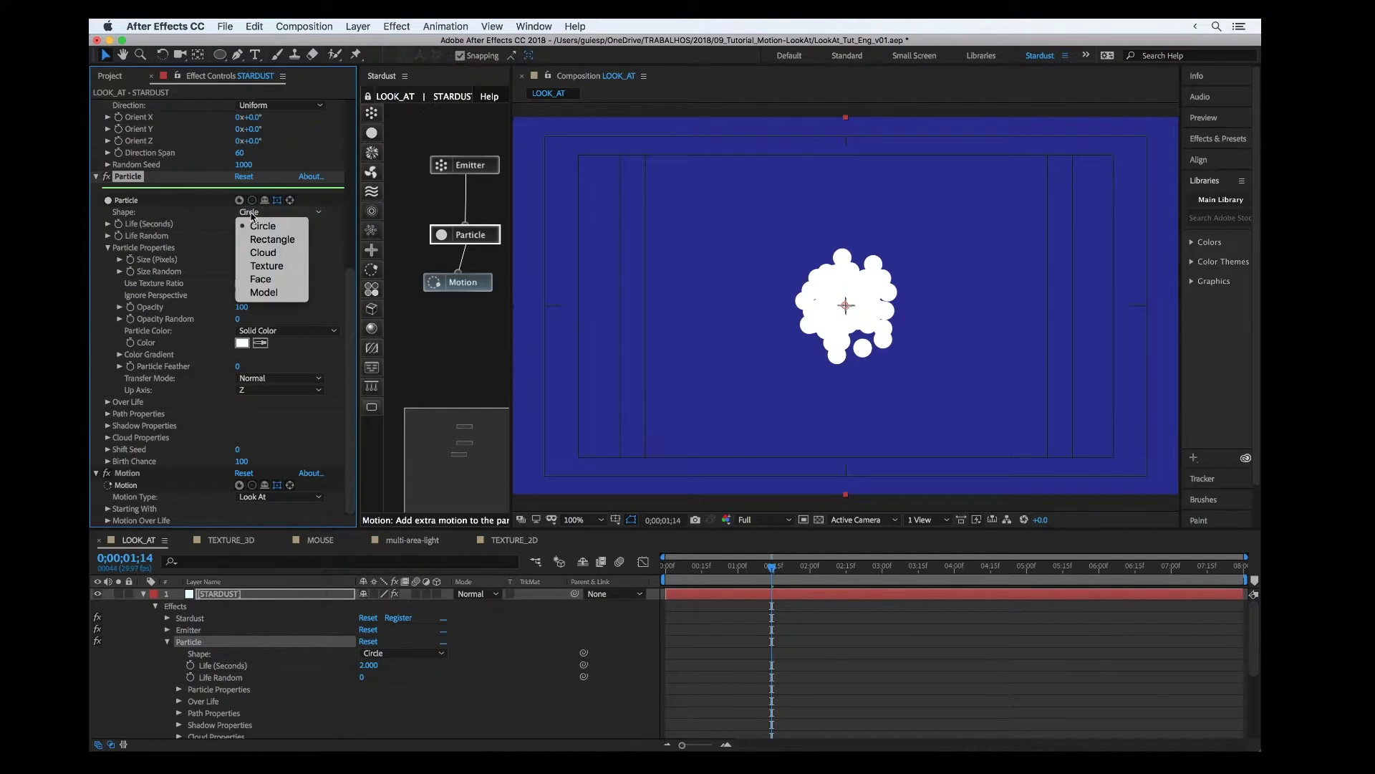
key(Escape)
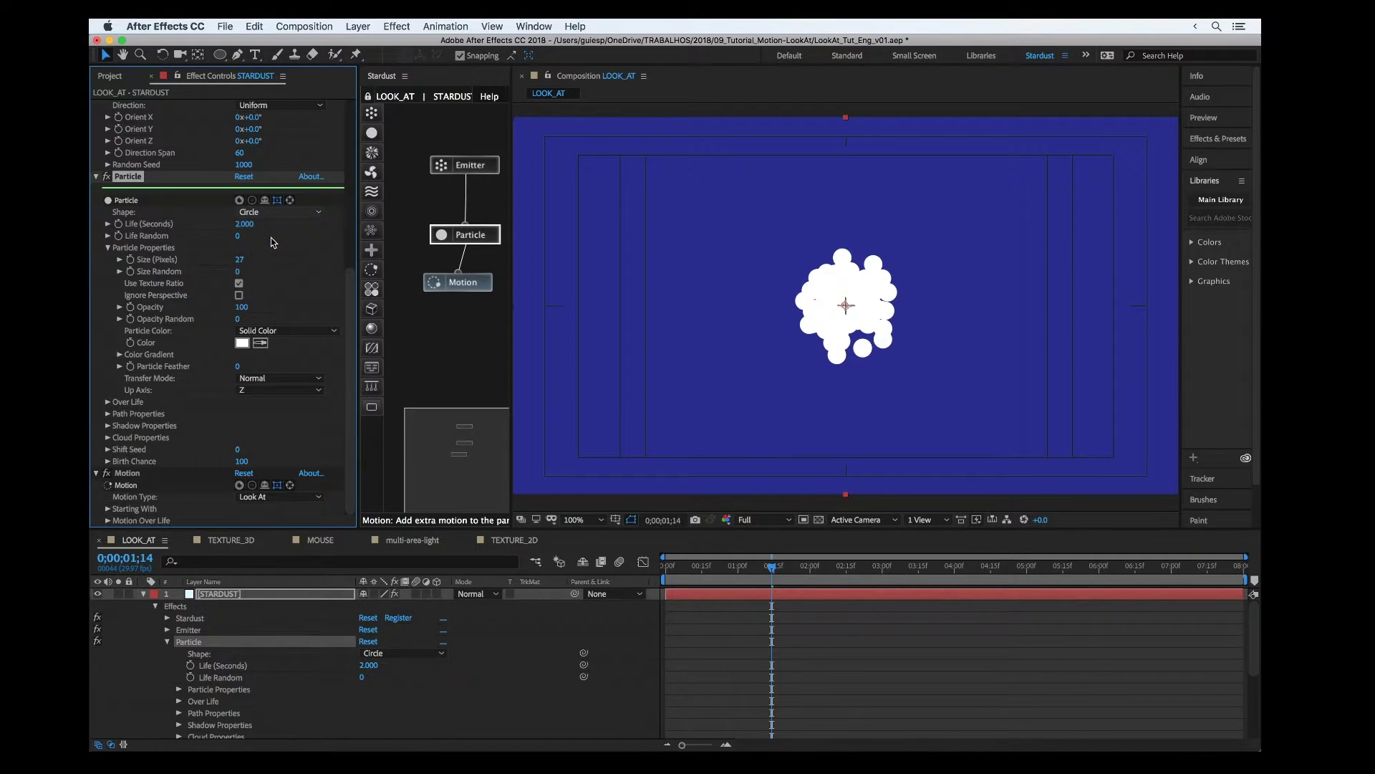
drag(236, 261, 253, 259)
scroll(254, 271, down, 5)
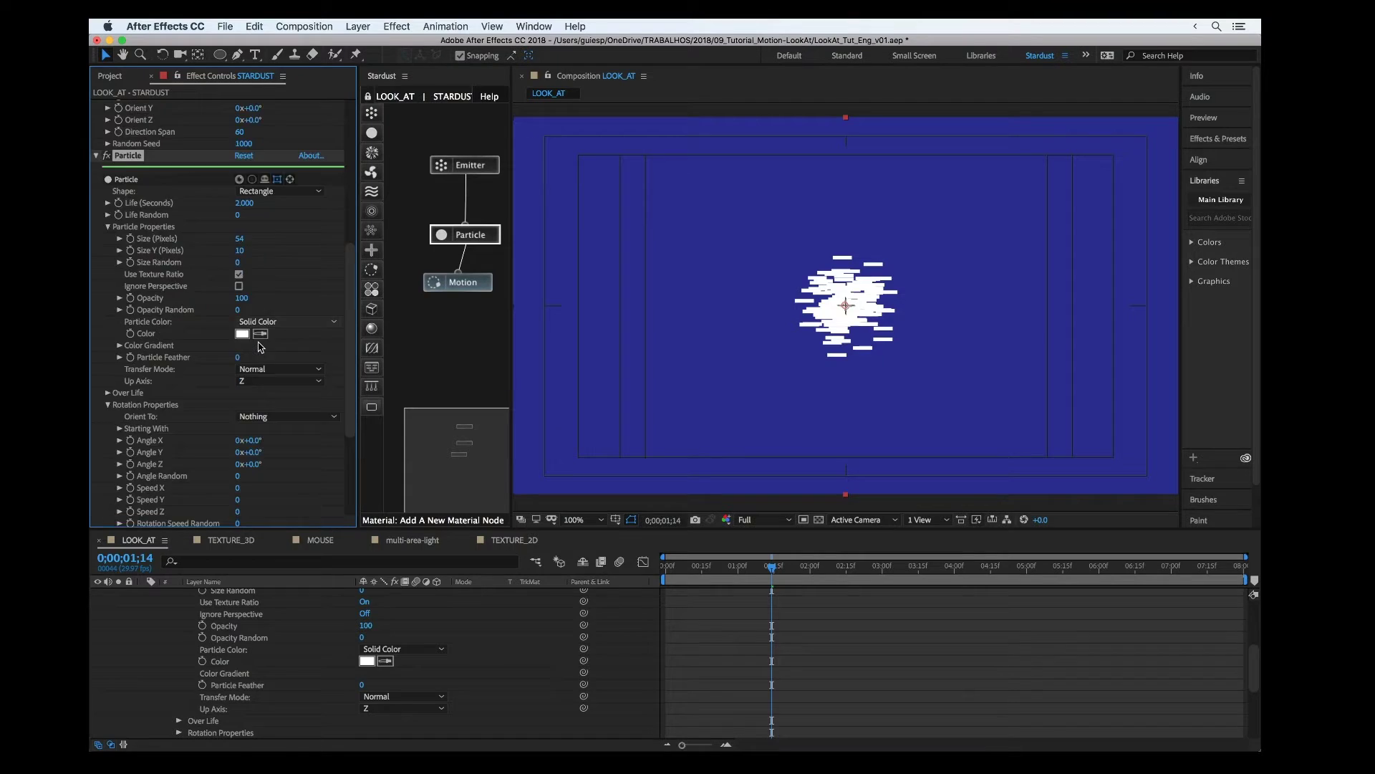
scroll(270, 643, up, 1)
scroll(271, 642, up, 5)
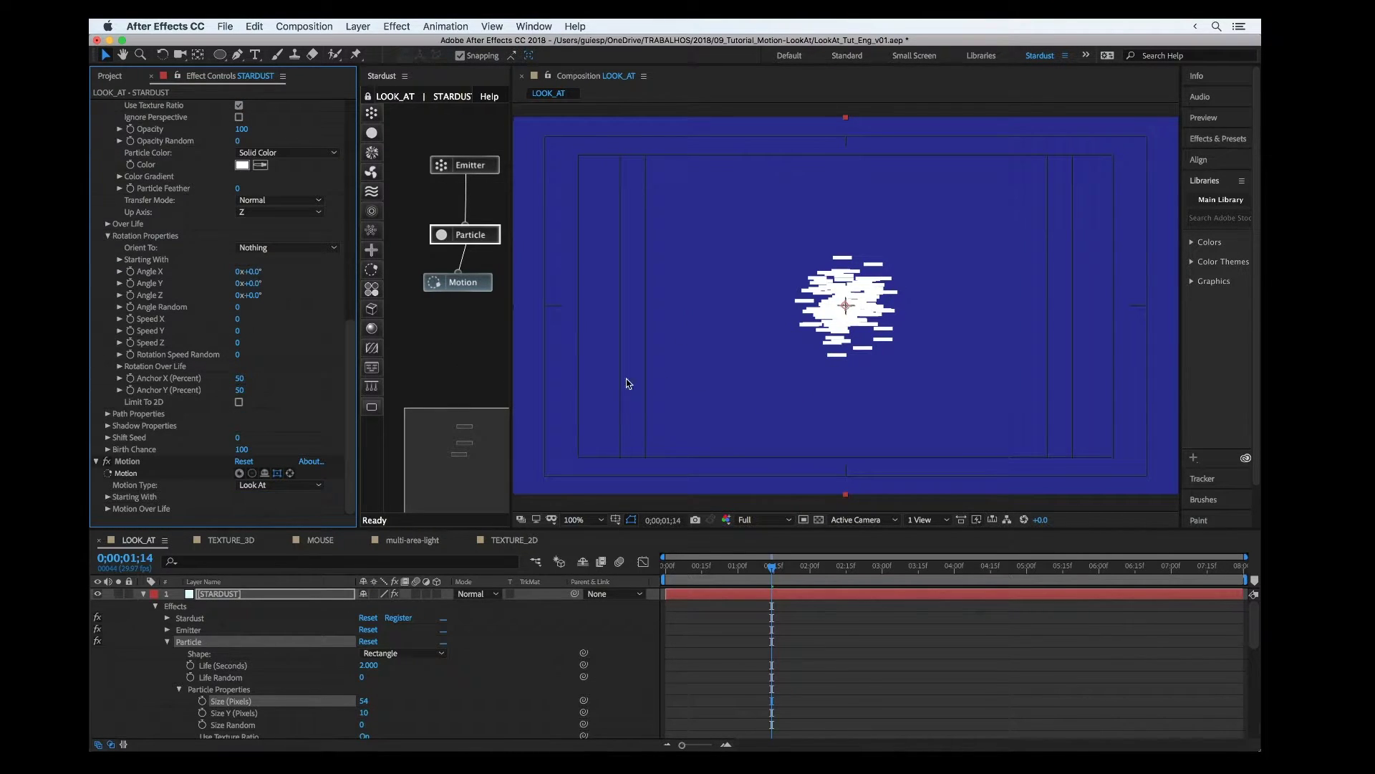
Check that the Motion node stays on Look At, and expand its Starting With settings
click(448, 282)
scroll(203, 402, down, 2)
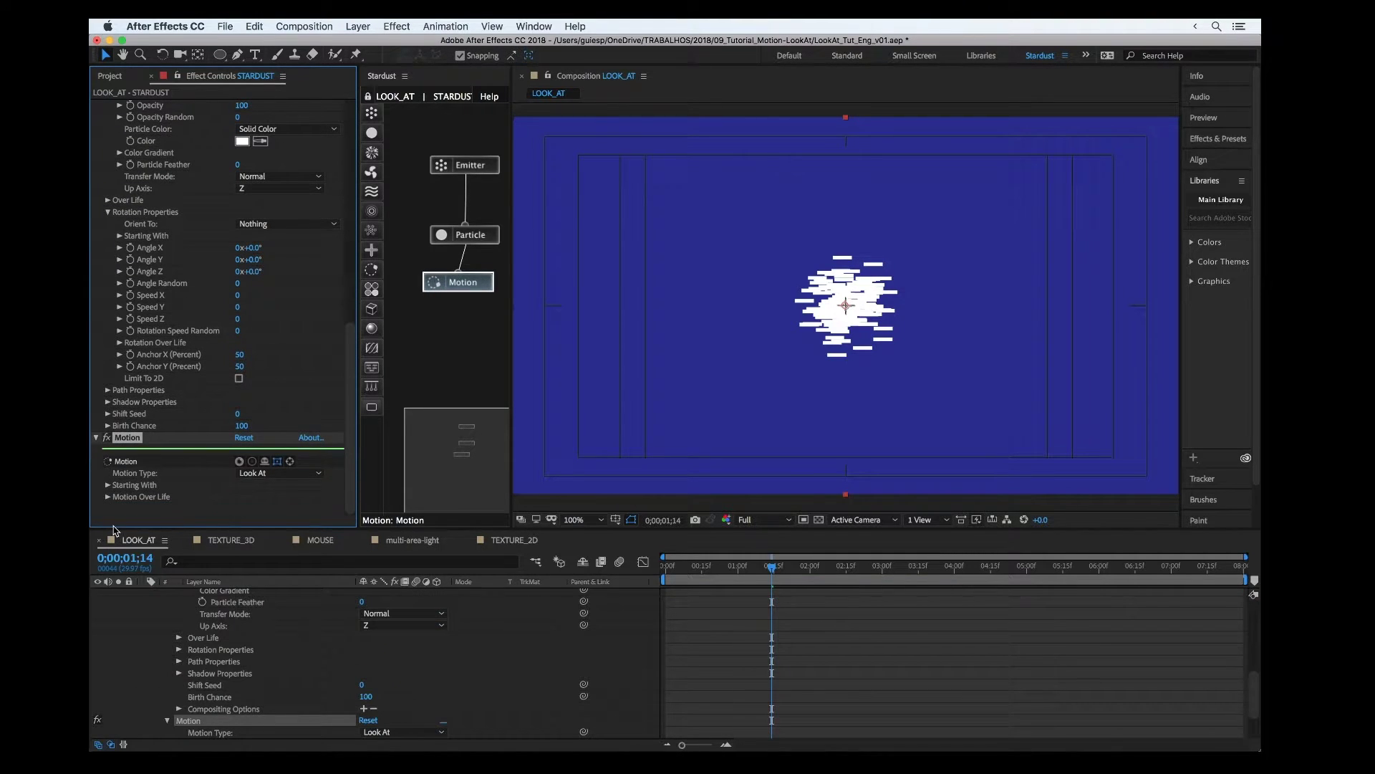
click(259, 475)
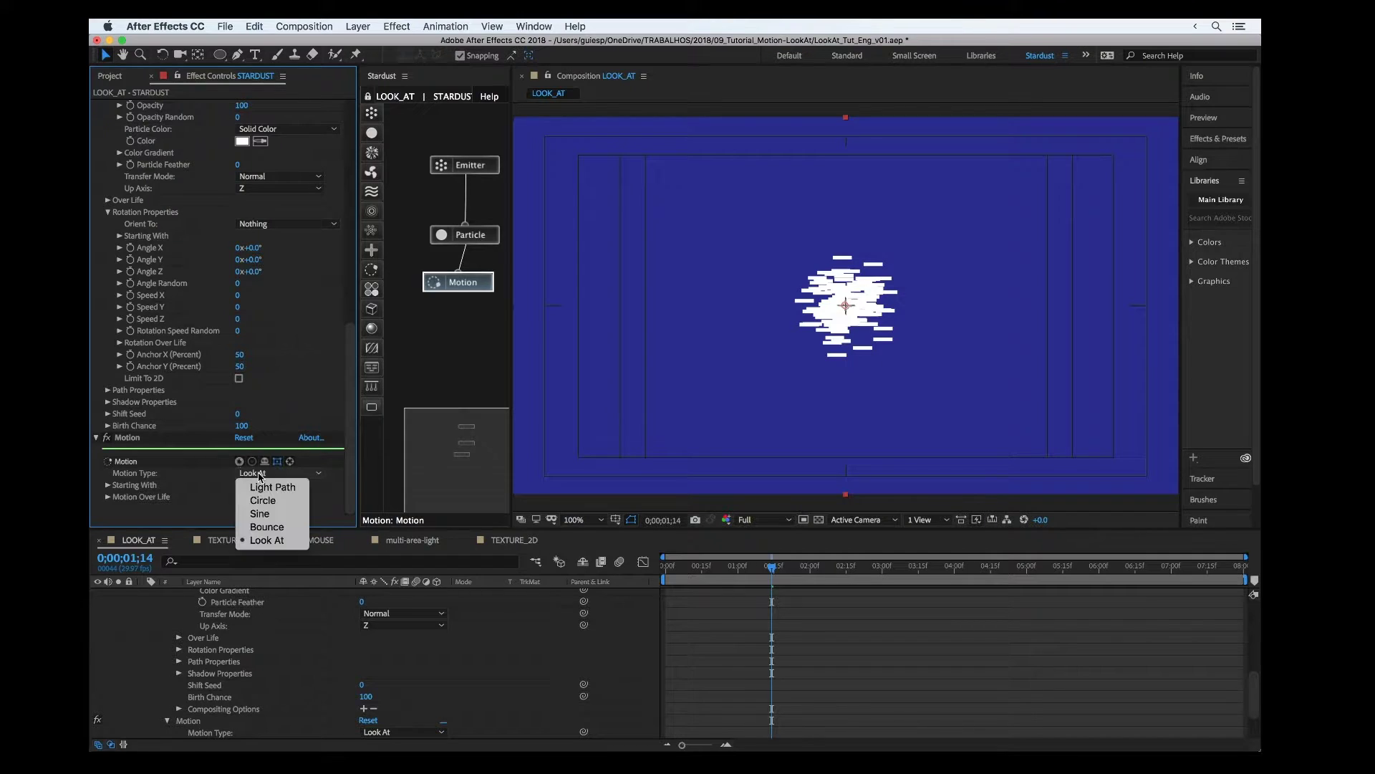
click(143, 493)
click(108, 486)
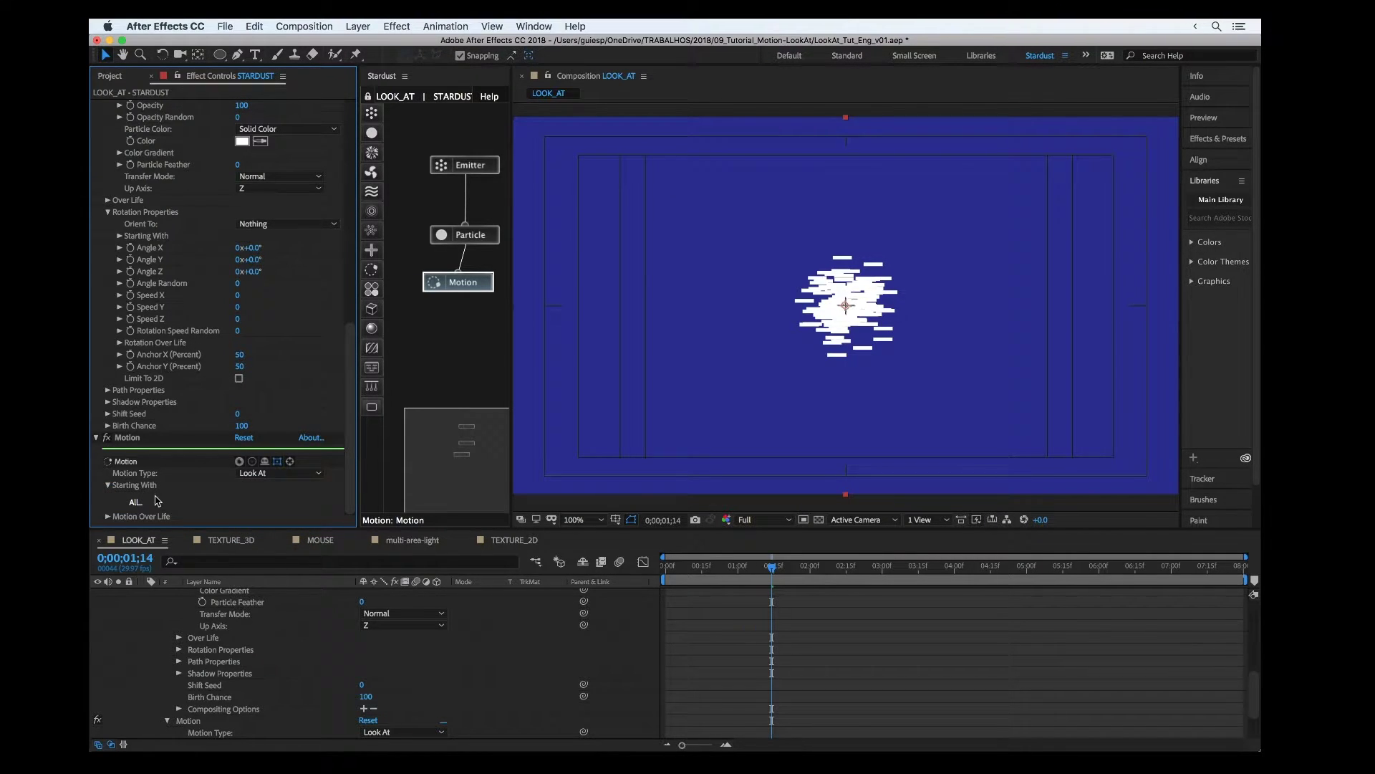
scroll(528, 609, up, 10)
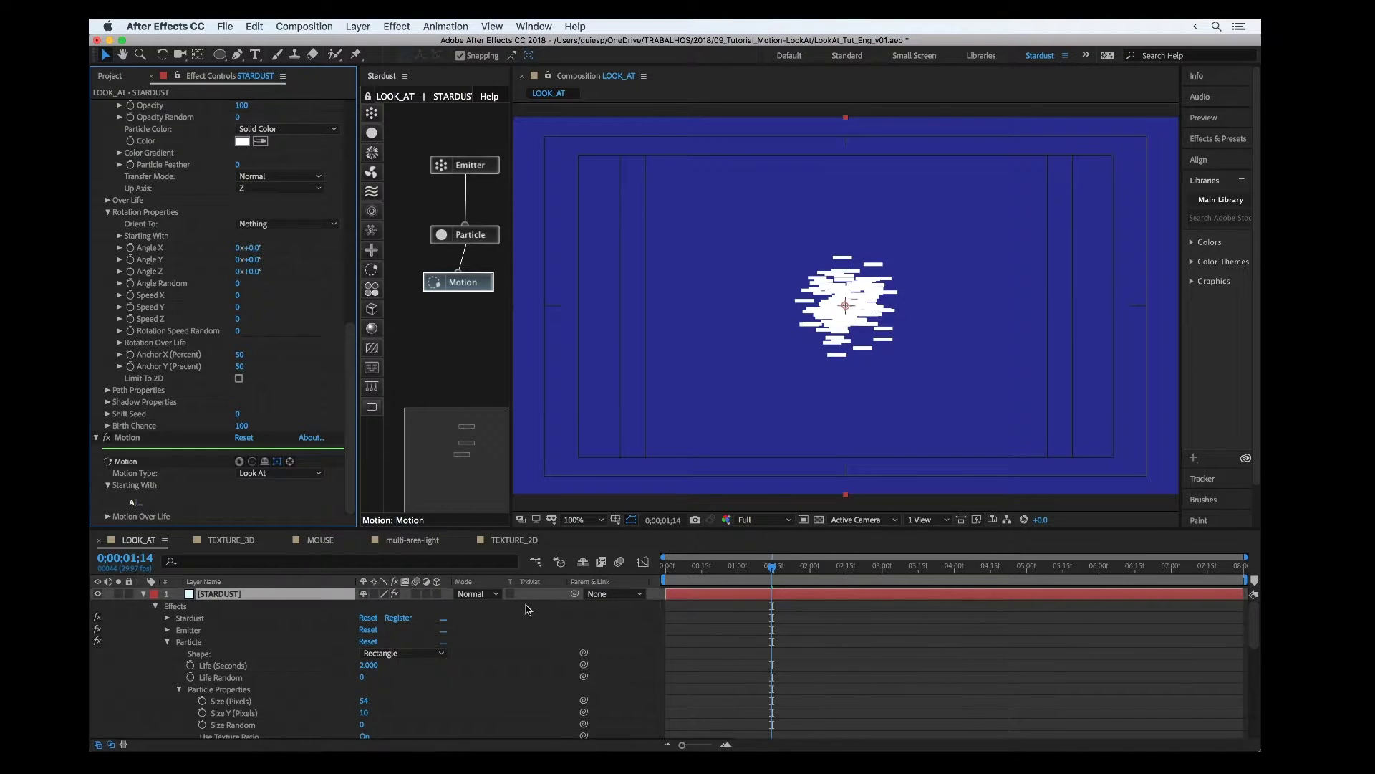
Add a new light layer named LookAtMe to the LOOK_AT timeline
right_click(543, 636)
mouse_move(577, 598)
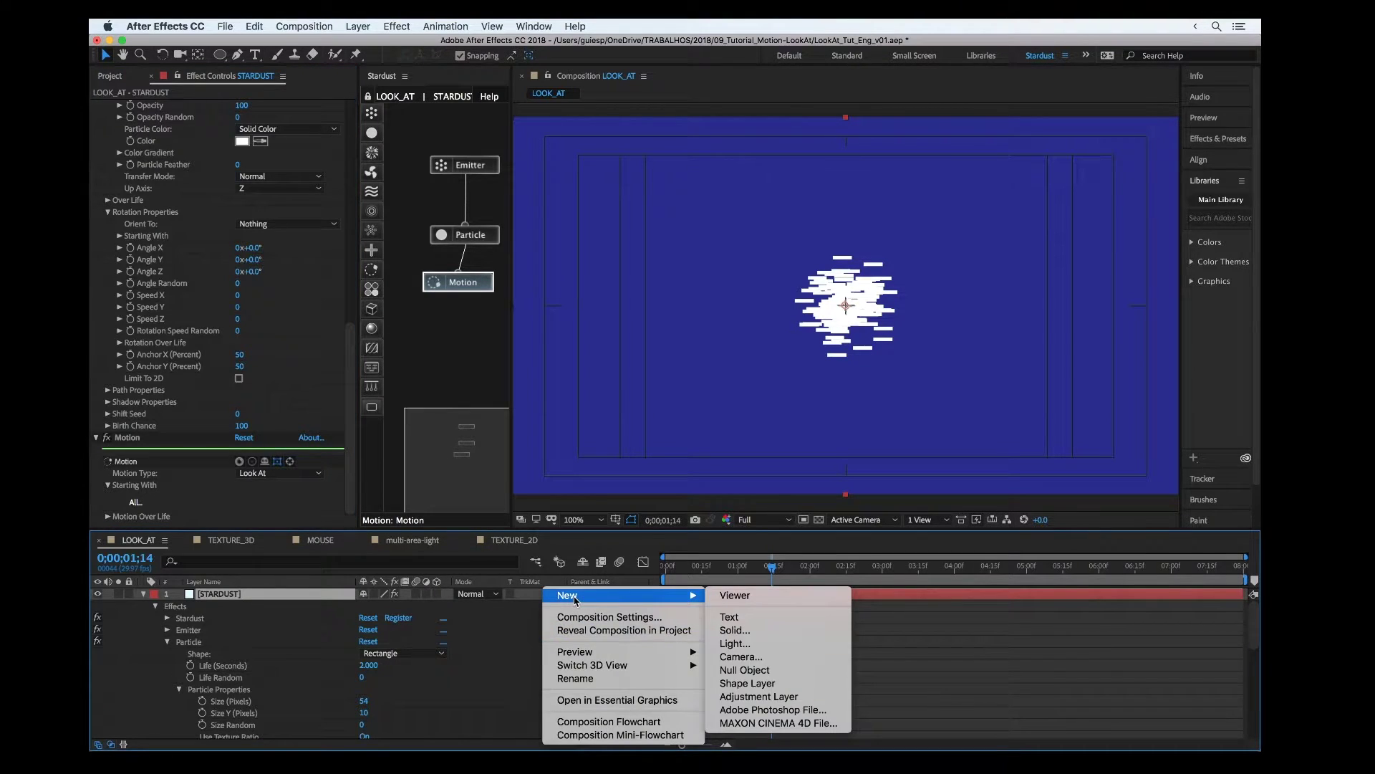
click(731, 645)
text(LookAtMe)
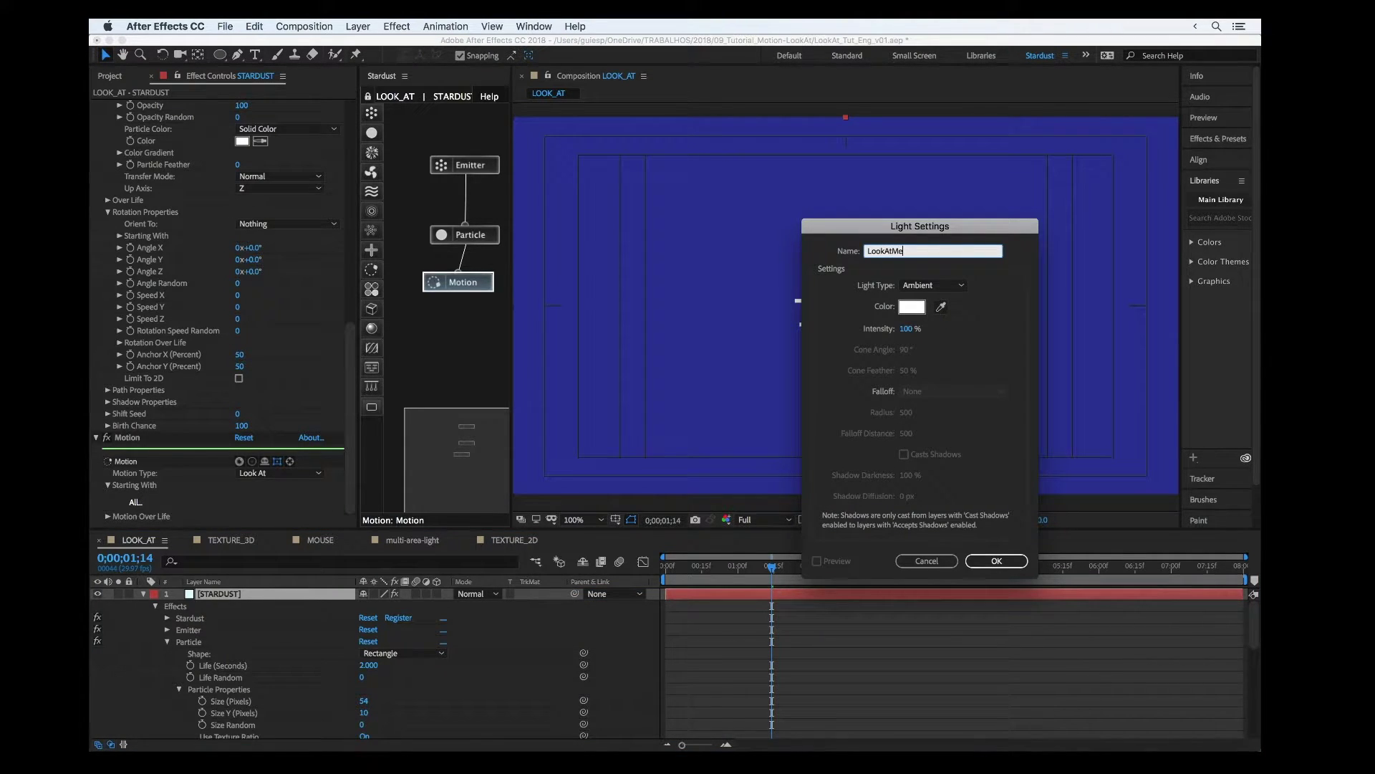
click(996, 560)
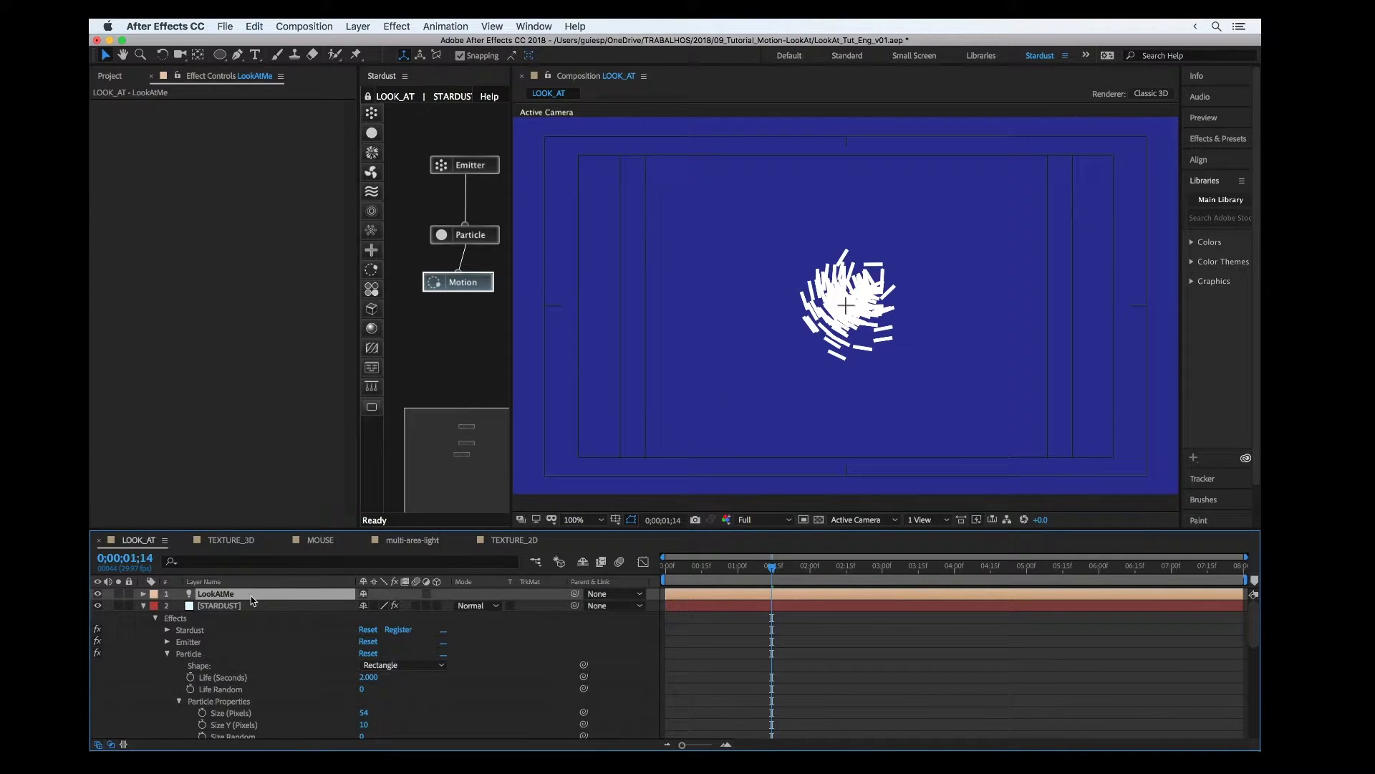
Expand LookAtMe's Light Options and change the light type from Ambient to Point
click(221, 616)
click(222, 593)
scroll(822, 398, down, 1)
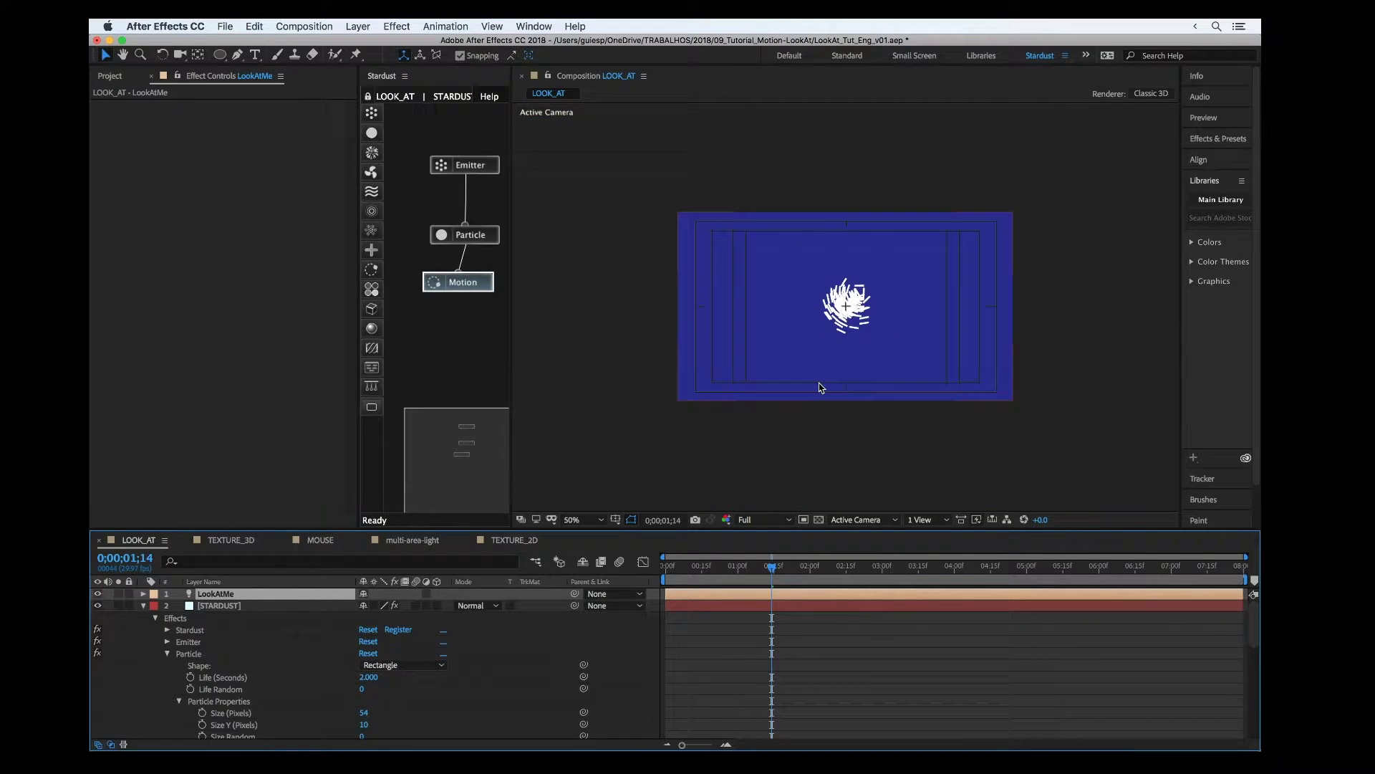
scroll(817, 387, up, 2)
scroll(817, 387, down, 1)
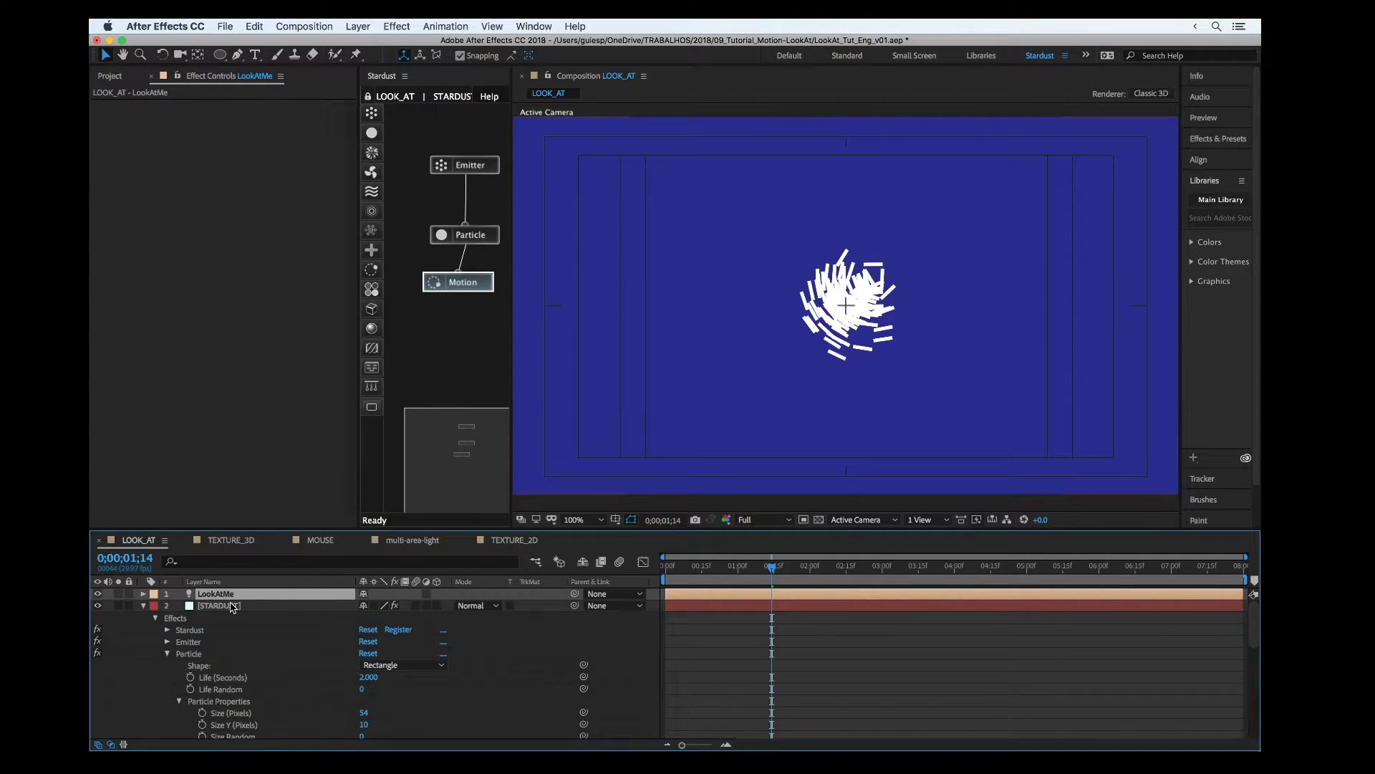
click(232, 607)
click(223, 596)
click(144, 594)
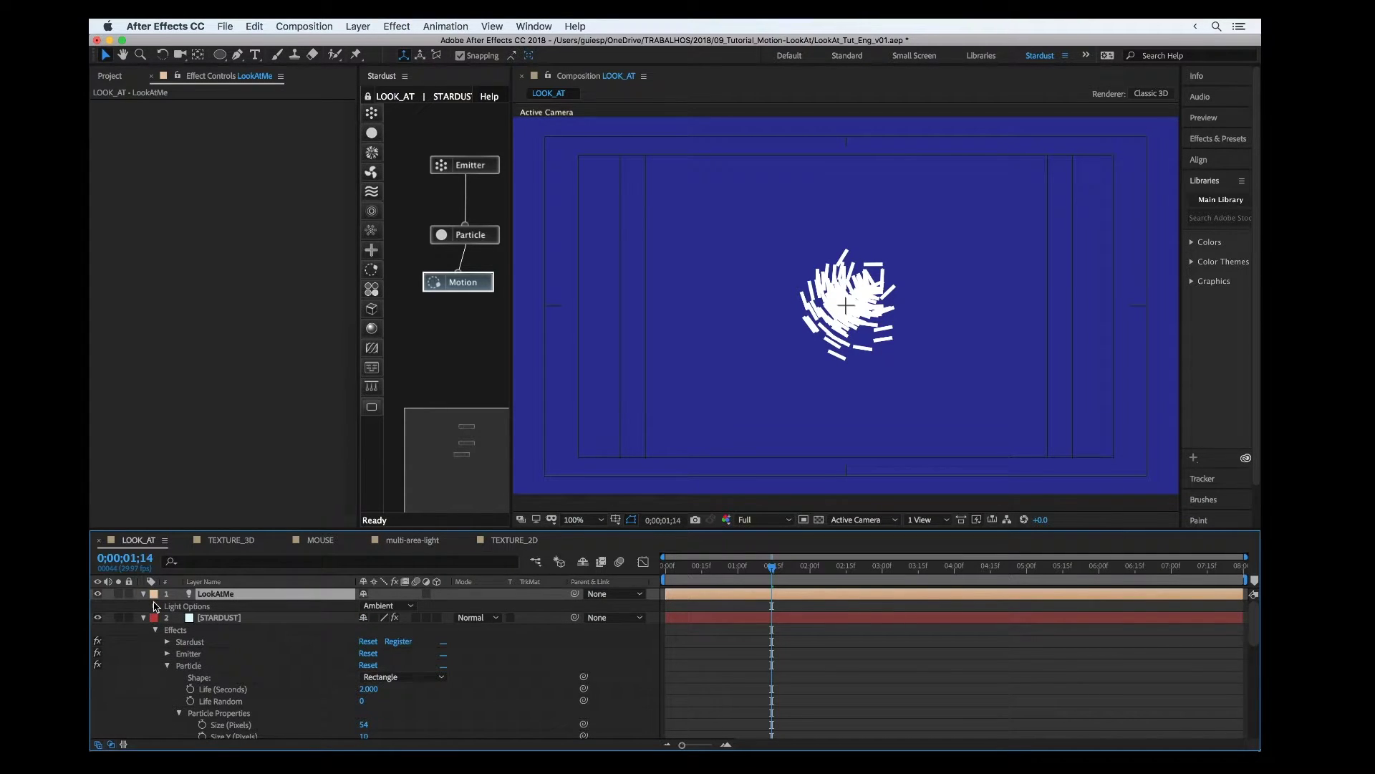
click(155, 606)
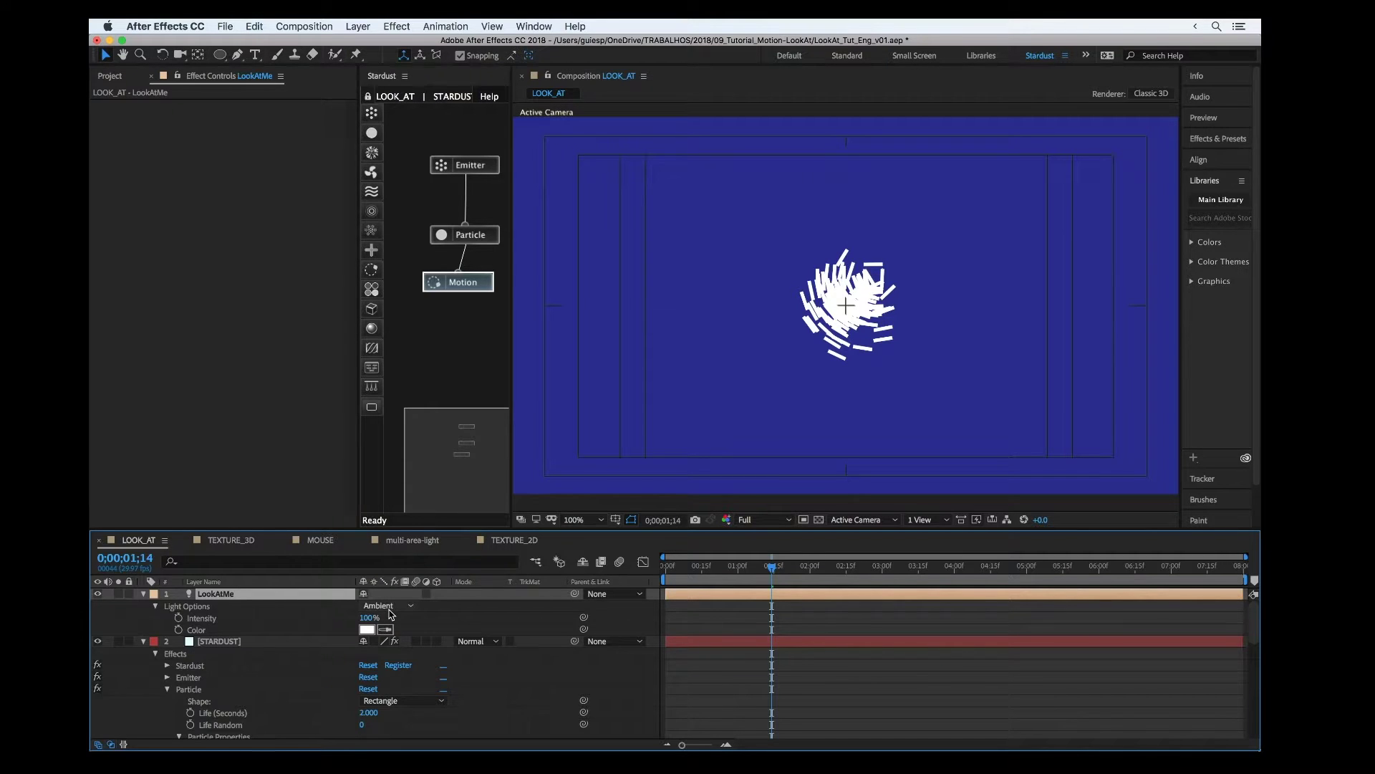
click(389, 609)
click(384, 650)
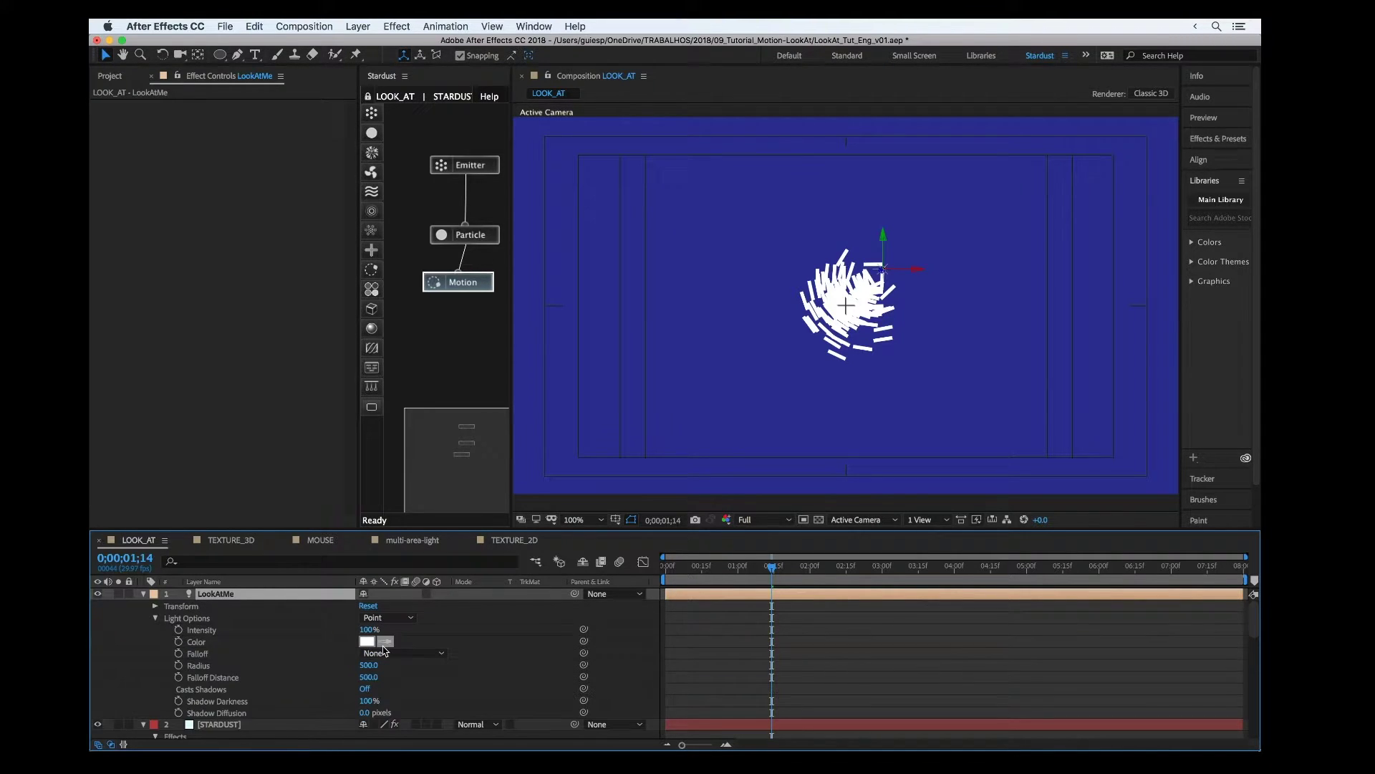
Move the LookAtMe light to the right of the particle cluster in the viewer
drag(883, 247, 1078, 296)
drag(930, 306, 994, 296)
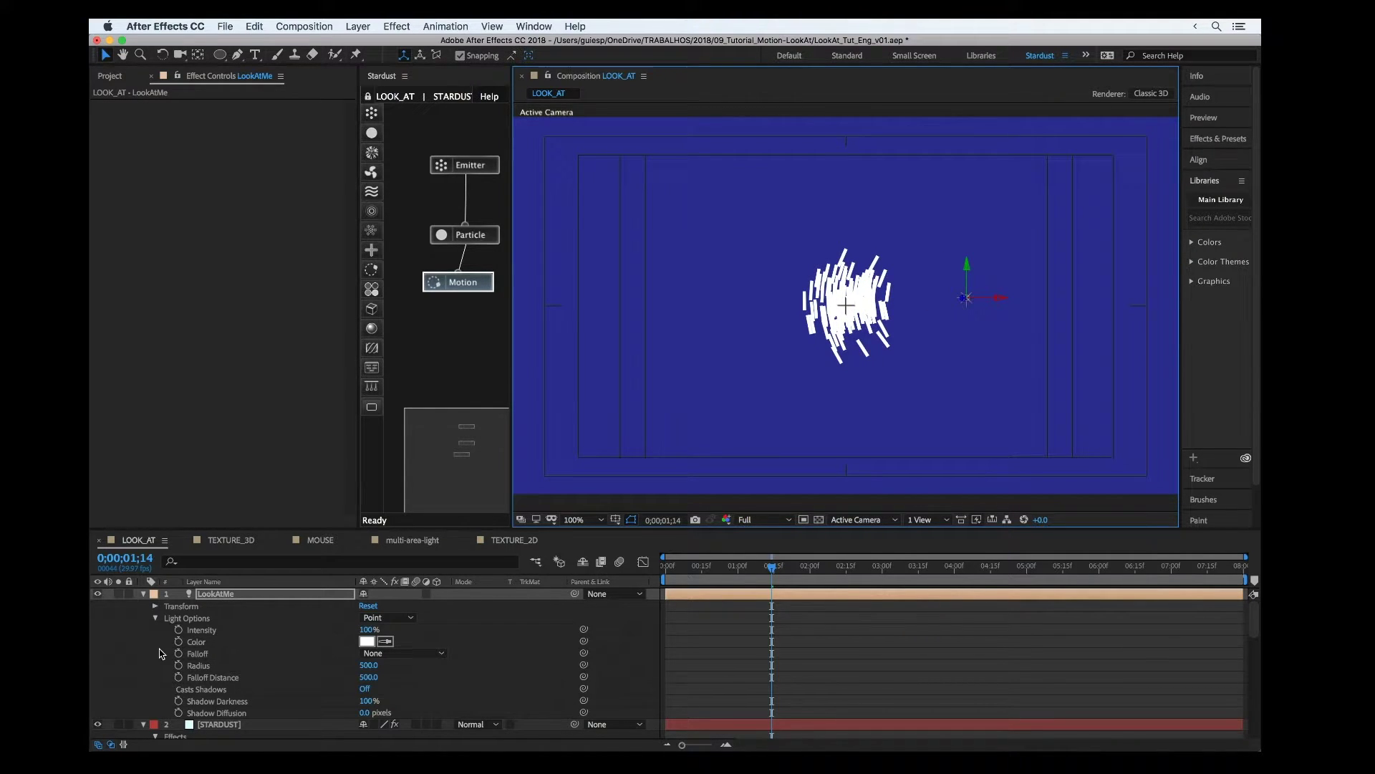
click(155, 618)
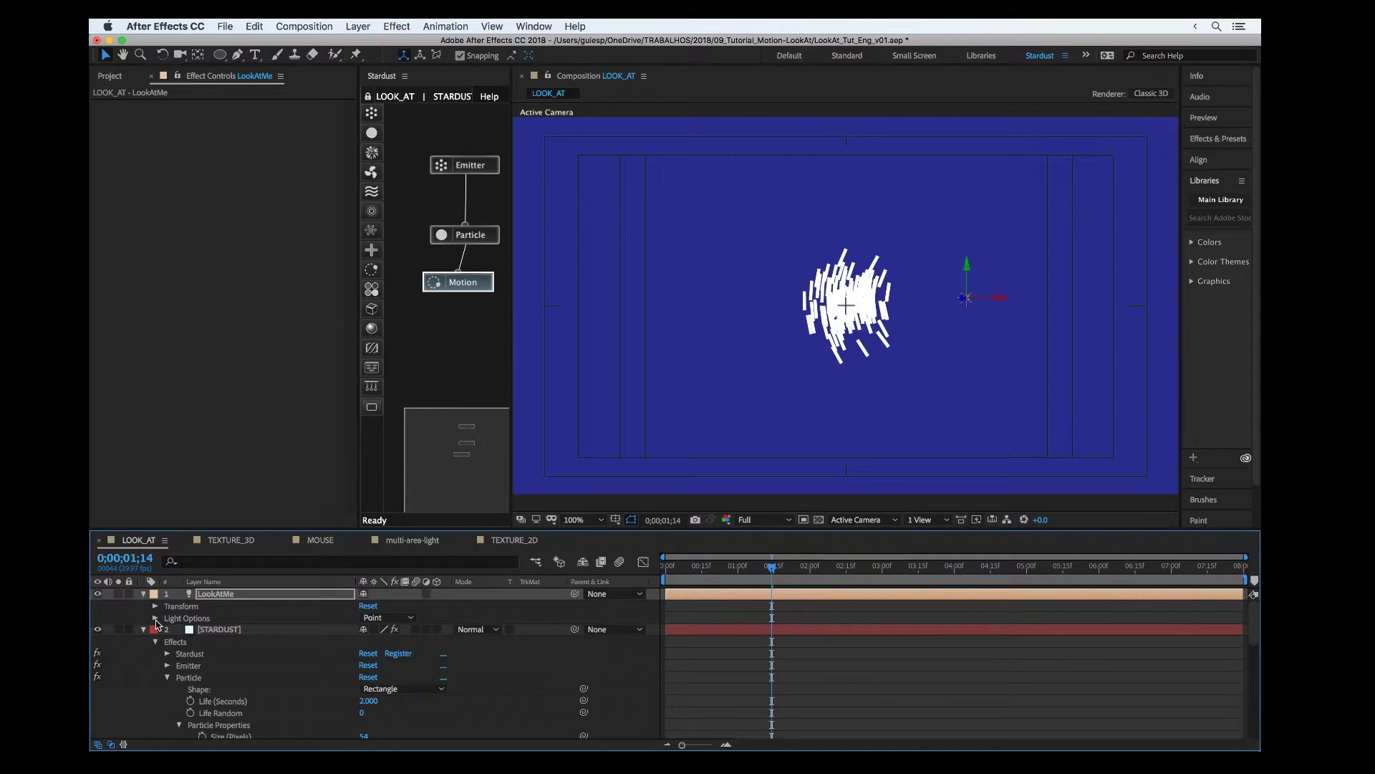
Select the STARDUST layer and add a Model node to the particle graph
click(234, 630)
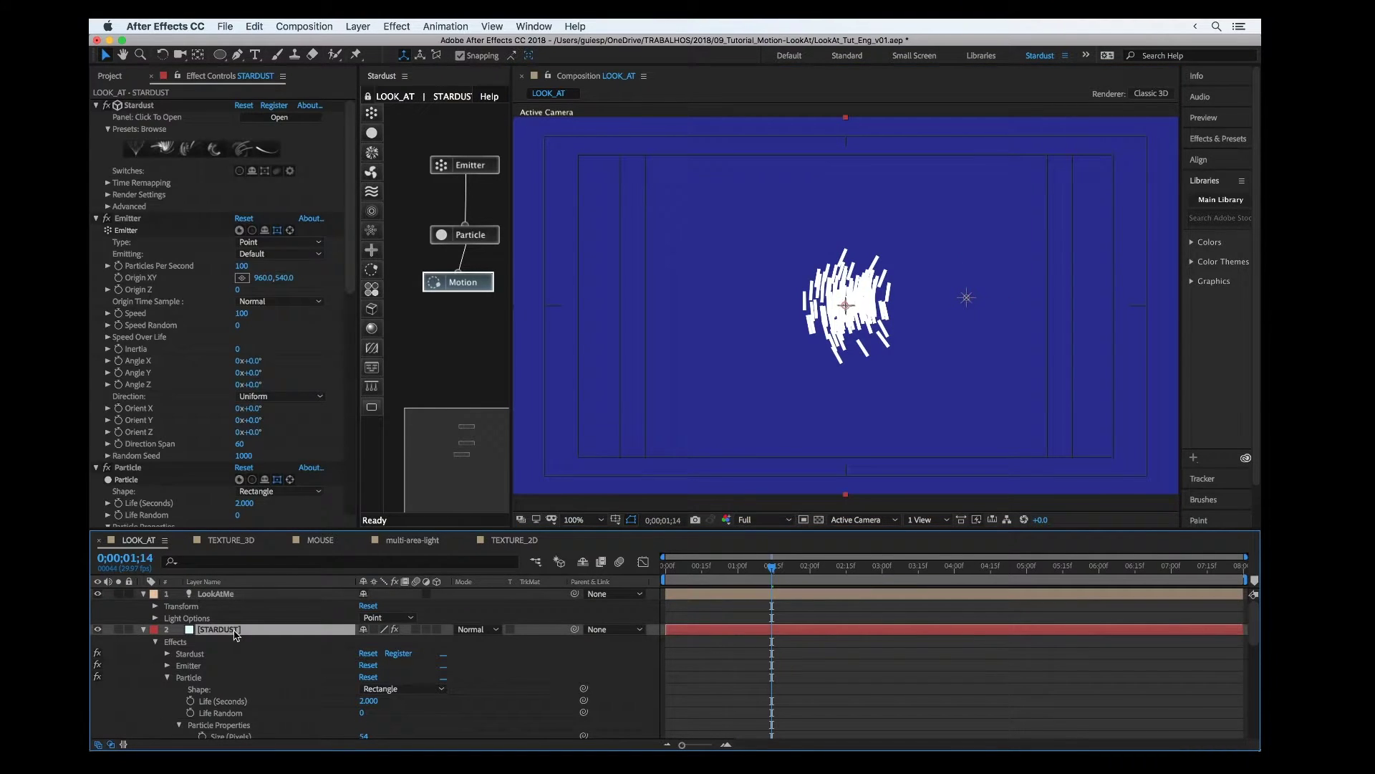
click(217, 599)
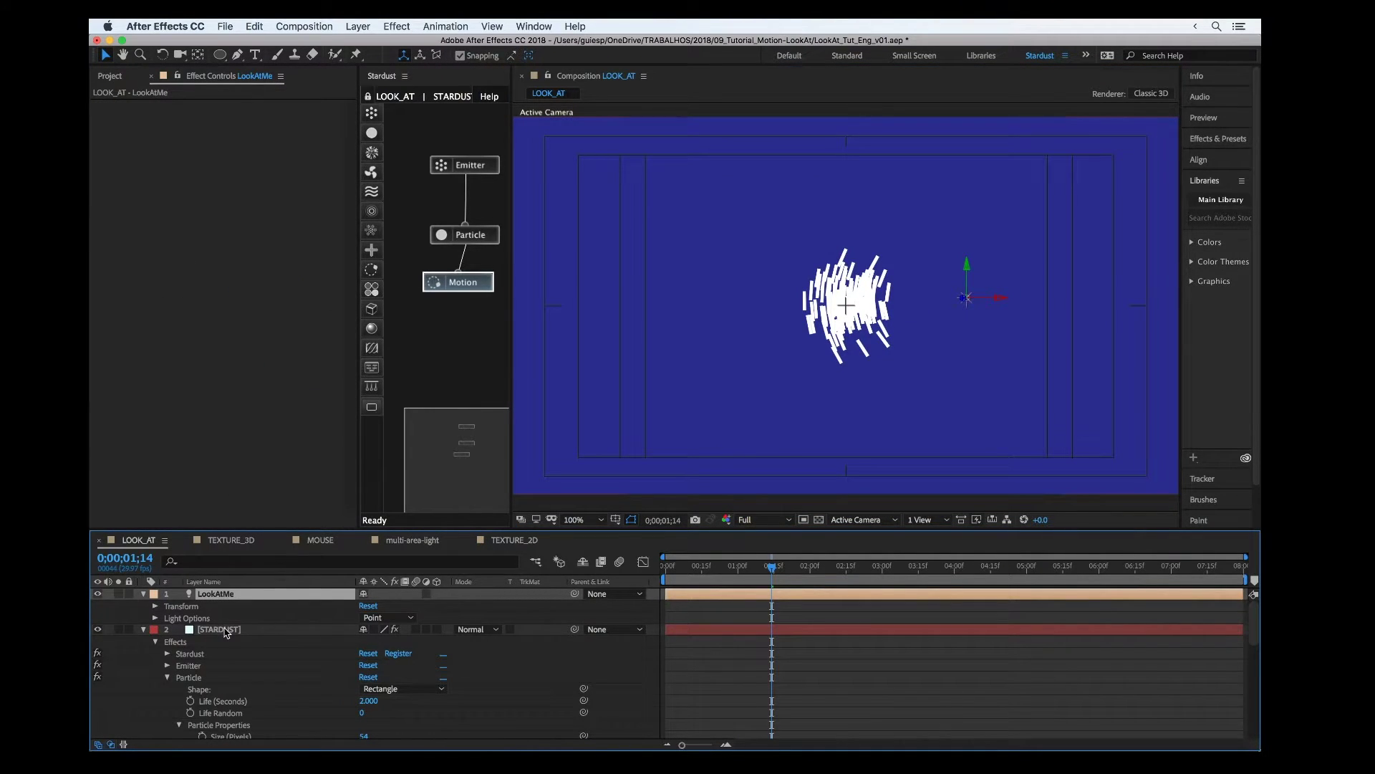
click(225, 631)
click(215, 594)
click(219, 628)
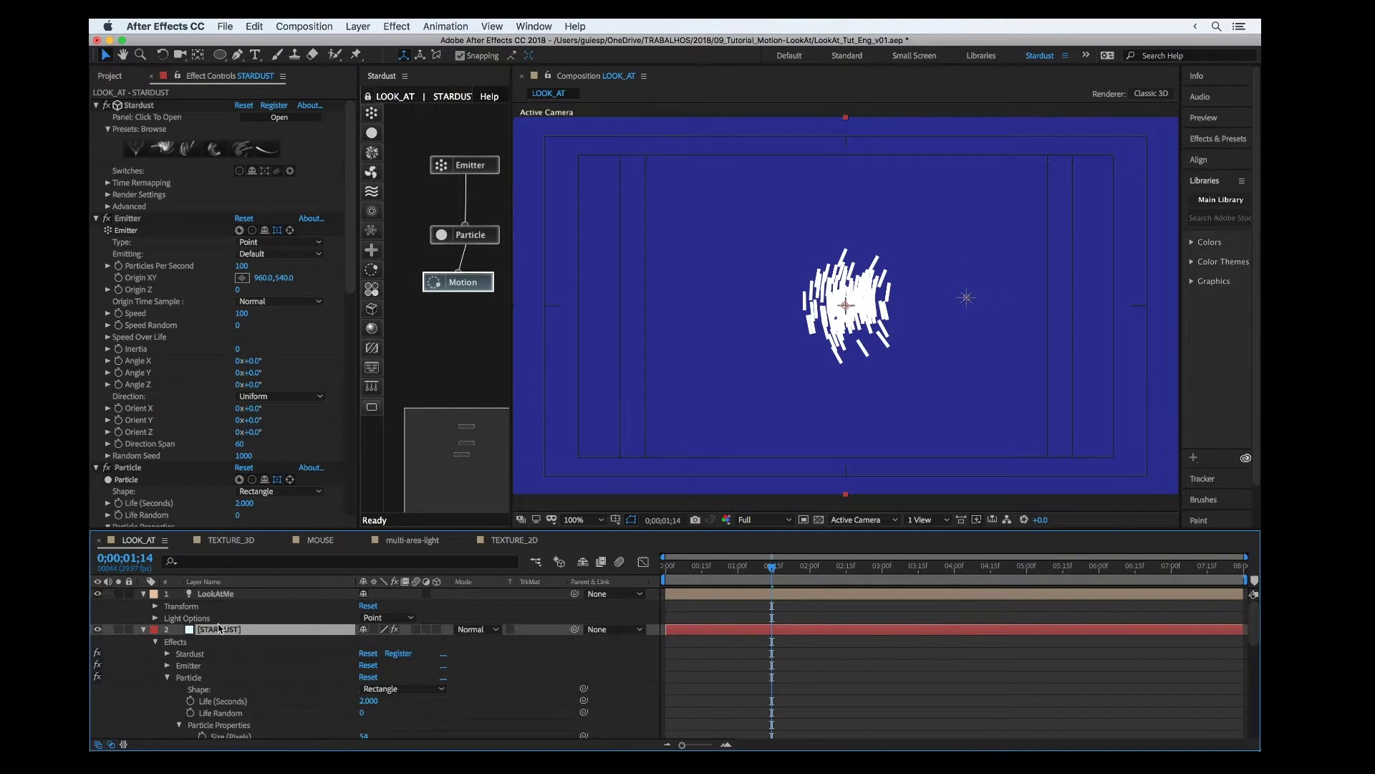
drag(445, 284, 478, 285)
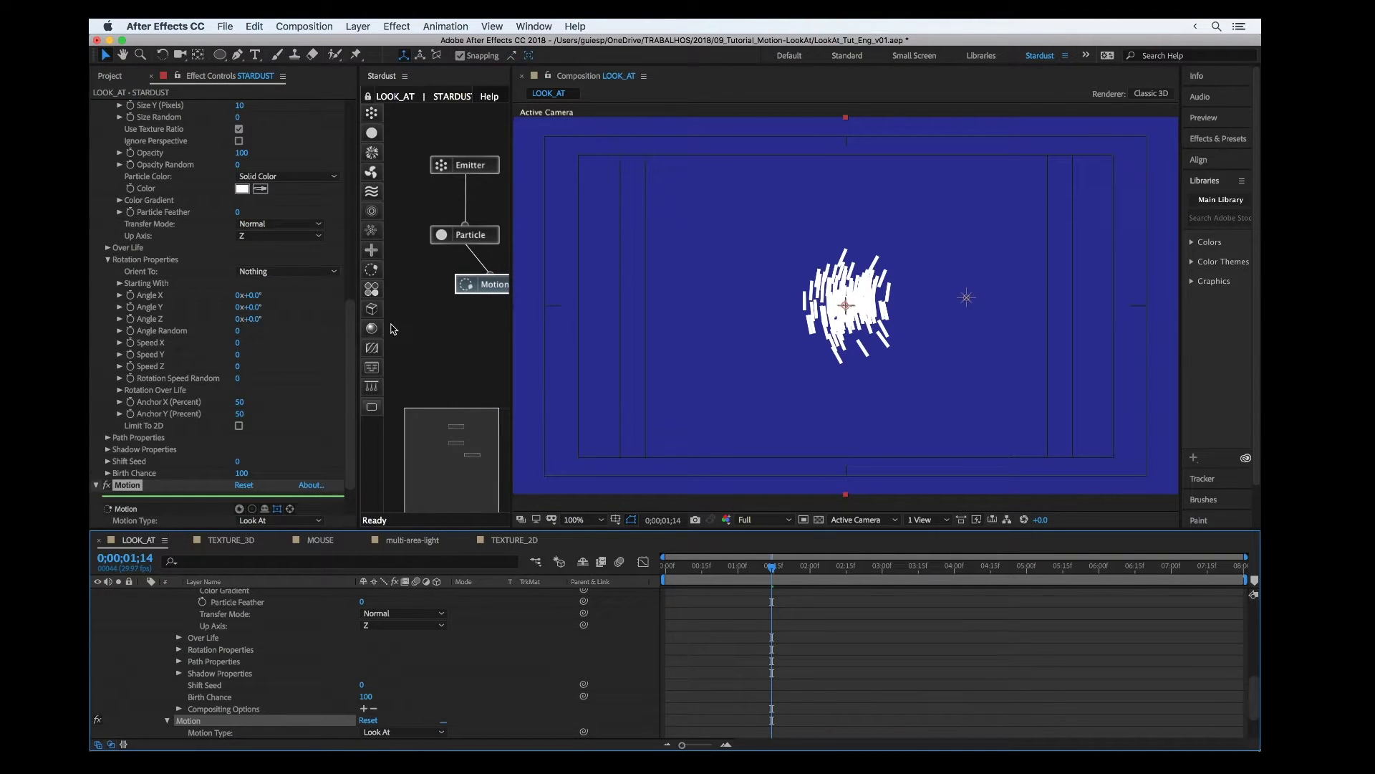
drag(371, 309, 421, 313)
Set particle size to 10, switch Particle Shape to Model, and link Model to Particle
click(471, 234)
click(241, 189)
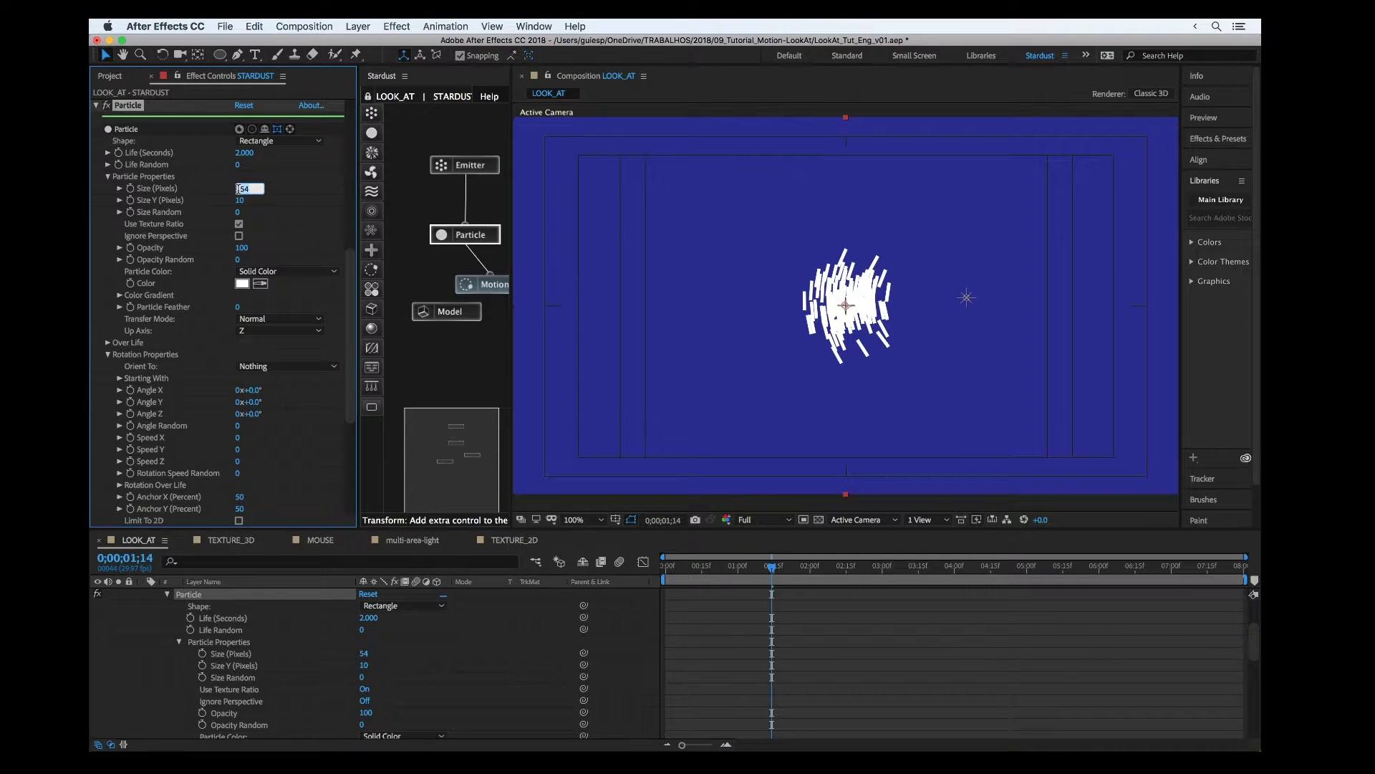
text(10)
key(Return)
scroll(200, 229, up, 3)
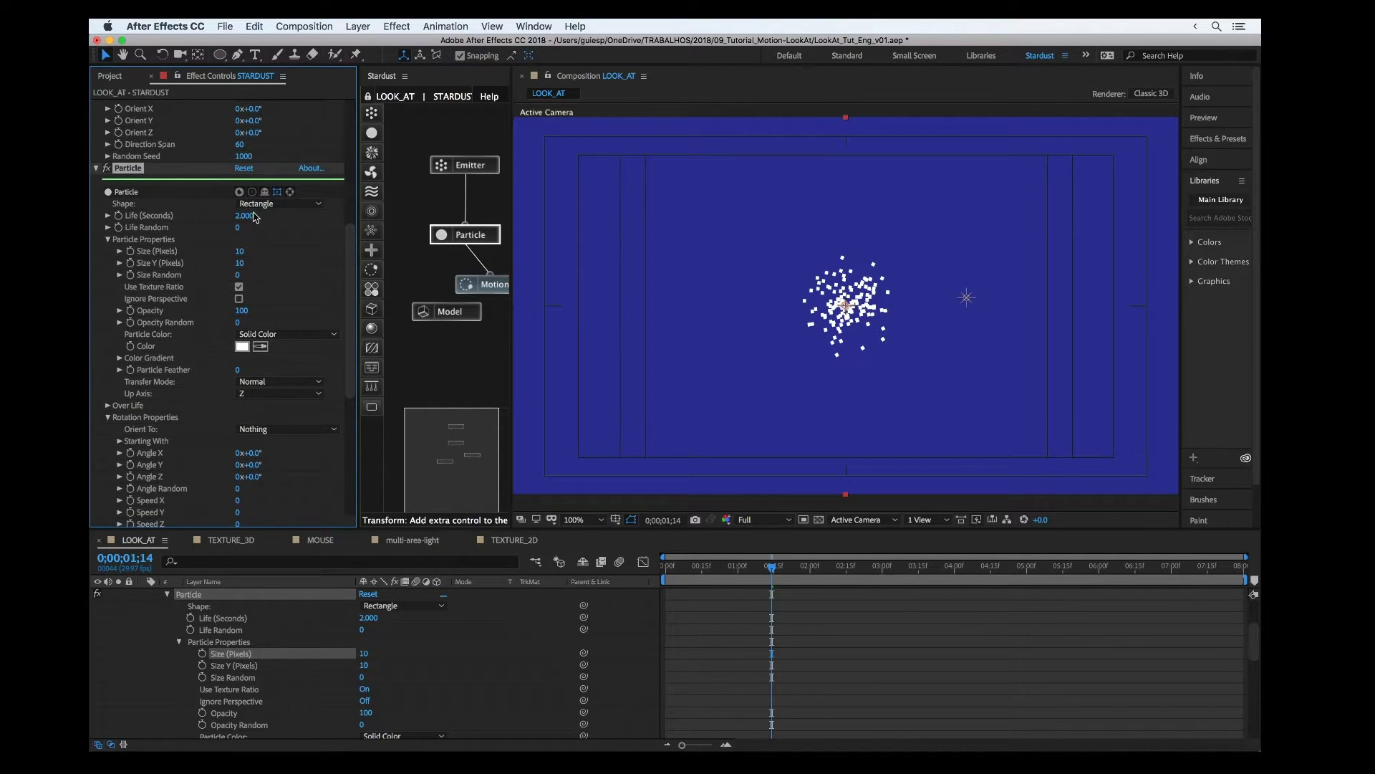
scroll(172, 286, up, 3)
scroll(172, 291, up, 2)
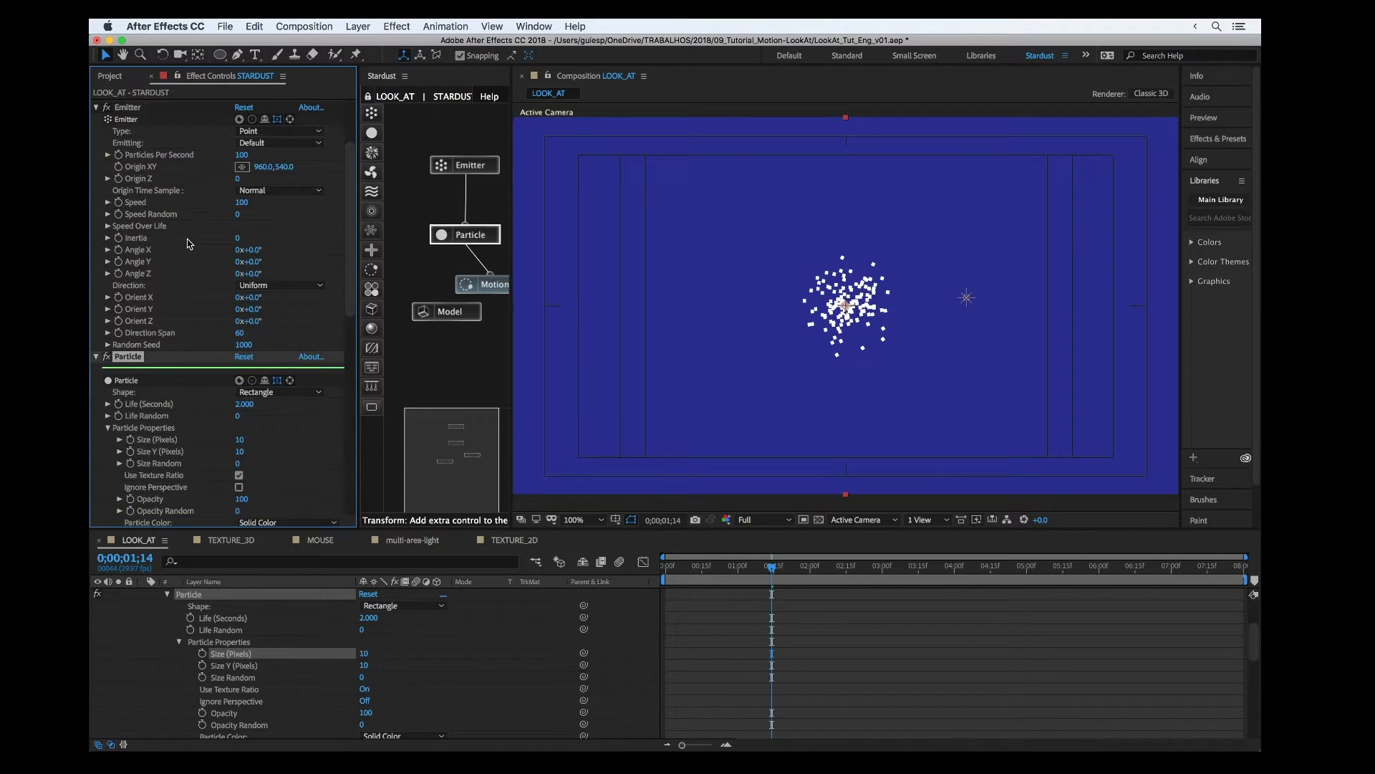
scroll(176, 287, down, 4)
click(250, 257)
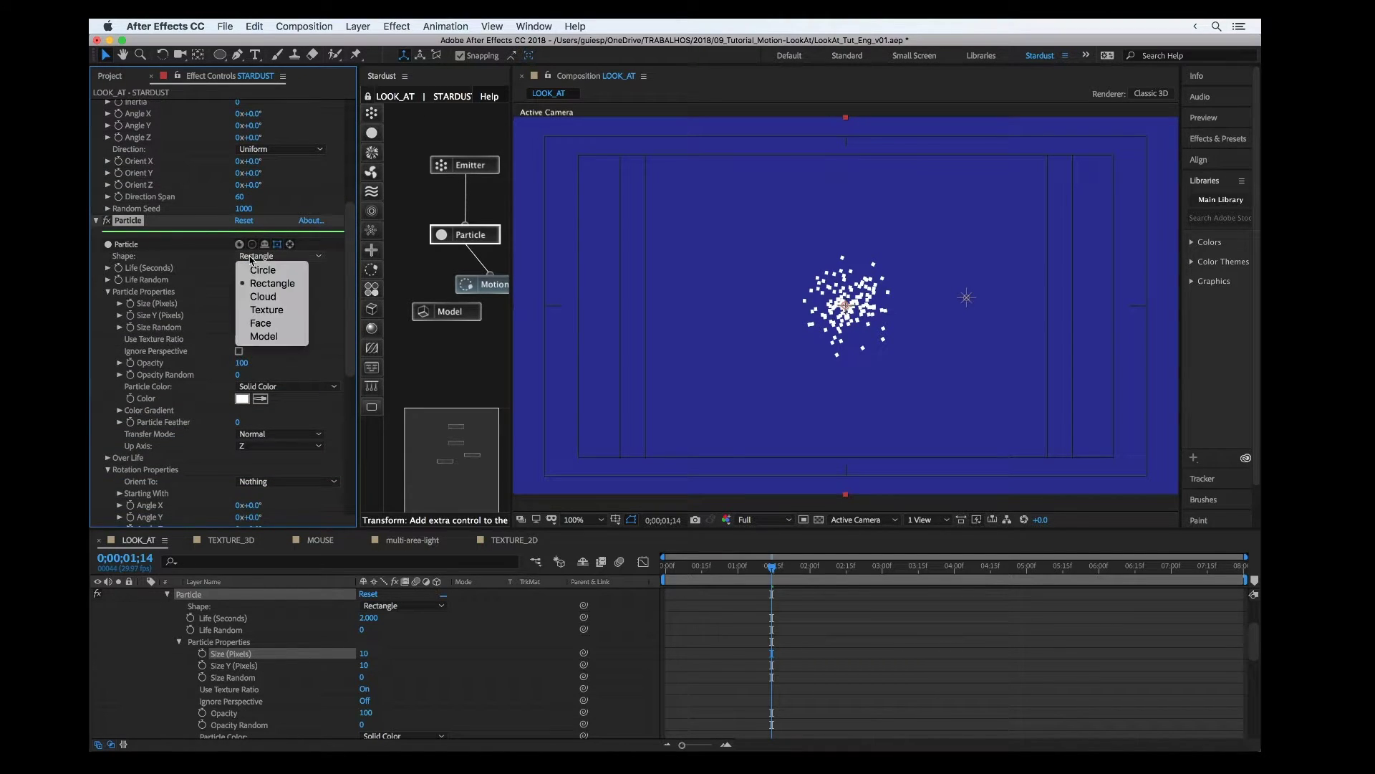
click(263, 336)
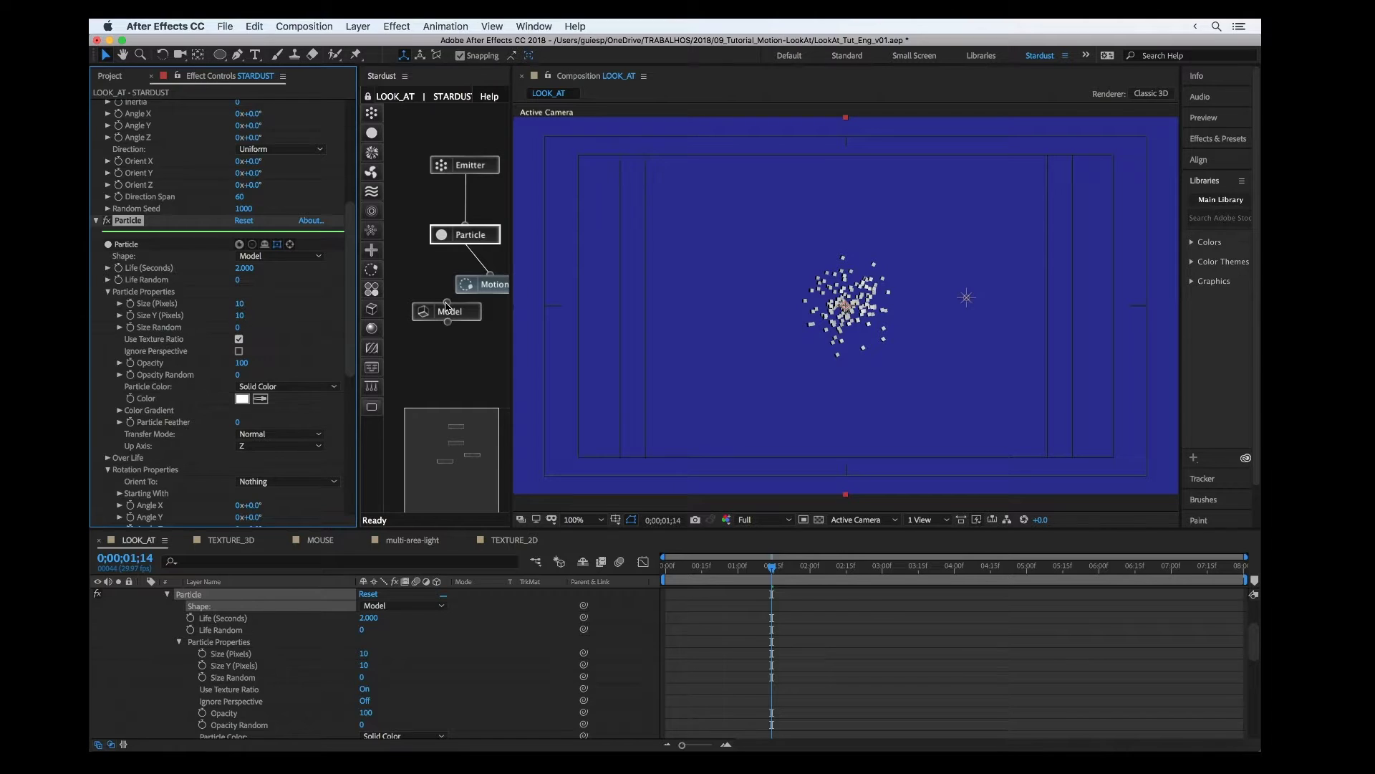
drag(448, 301, 463, 249)
Set the Model source to Primitive with Sphere type, and view at 200%
click(442, 313)
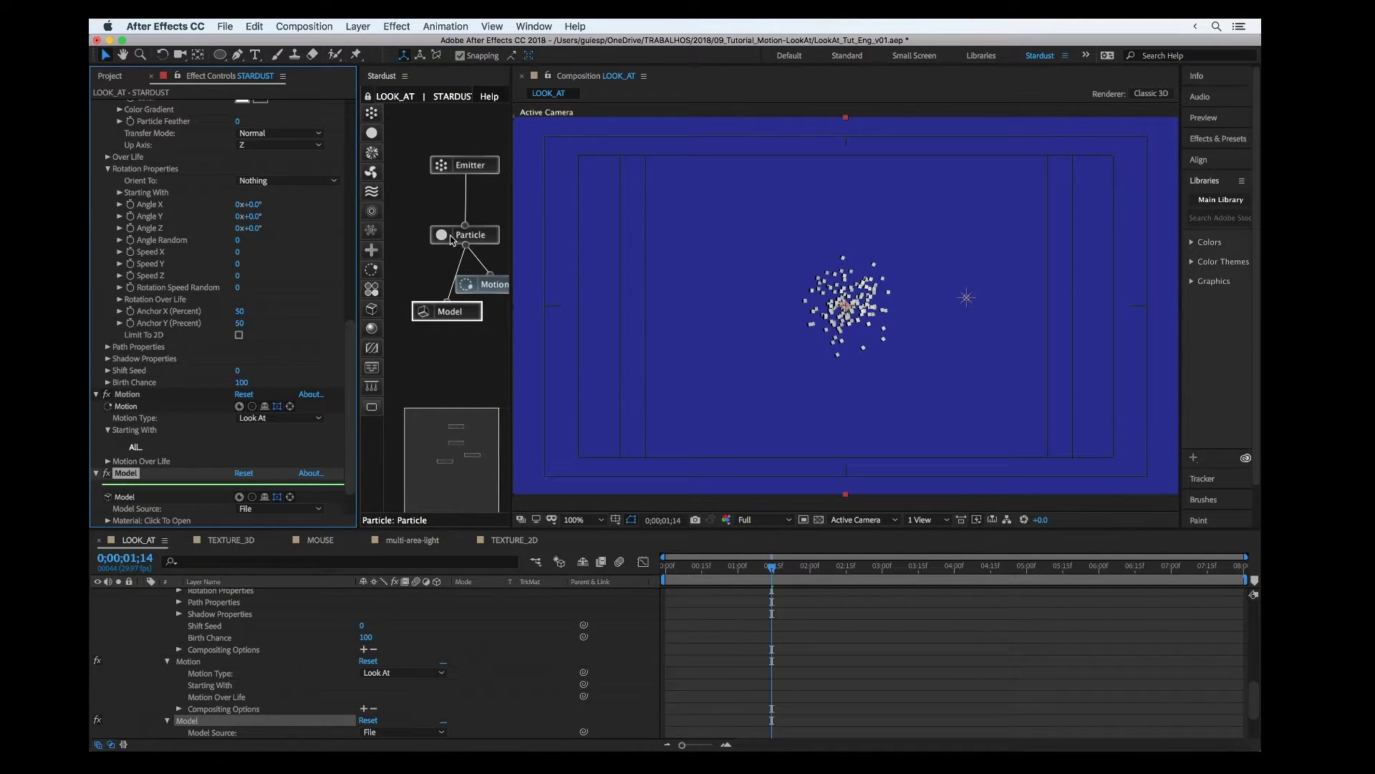
drag(452, 240, 438, 240)
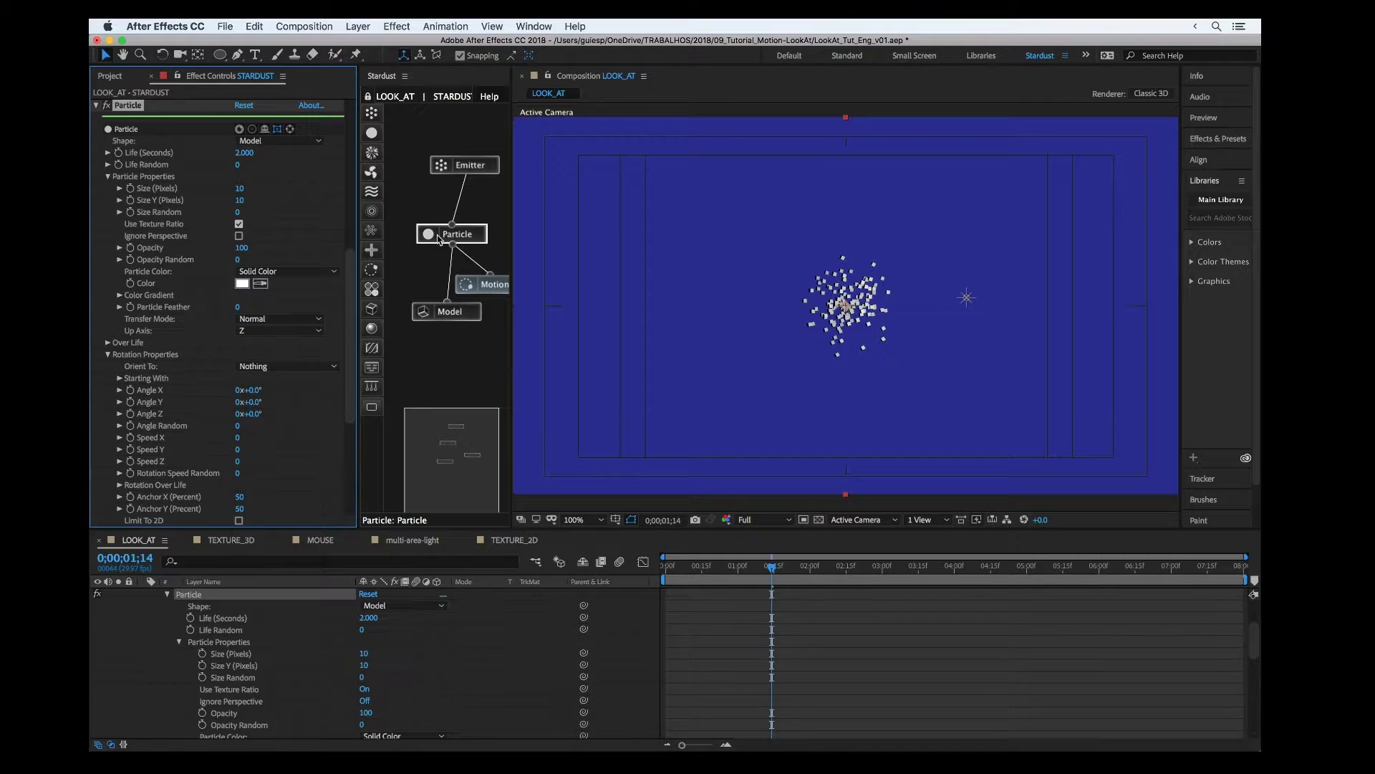
click(440, 317)
scroll(241, 387, down, 2)
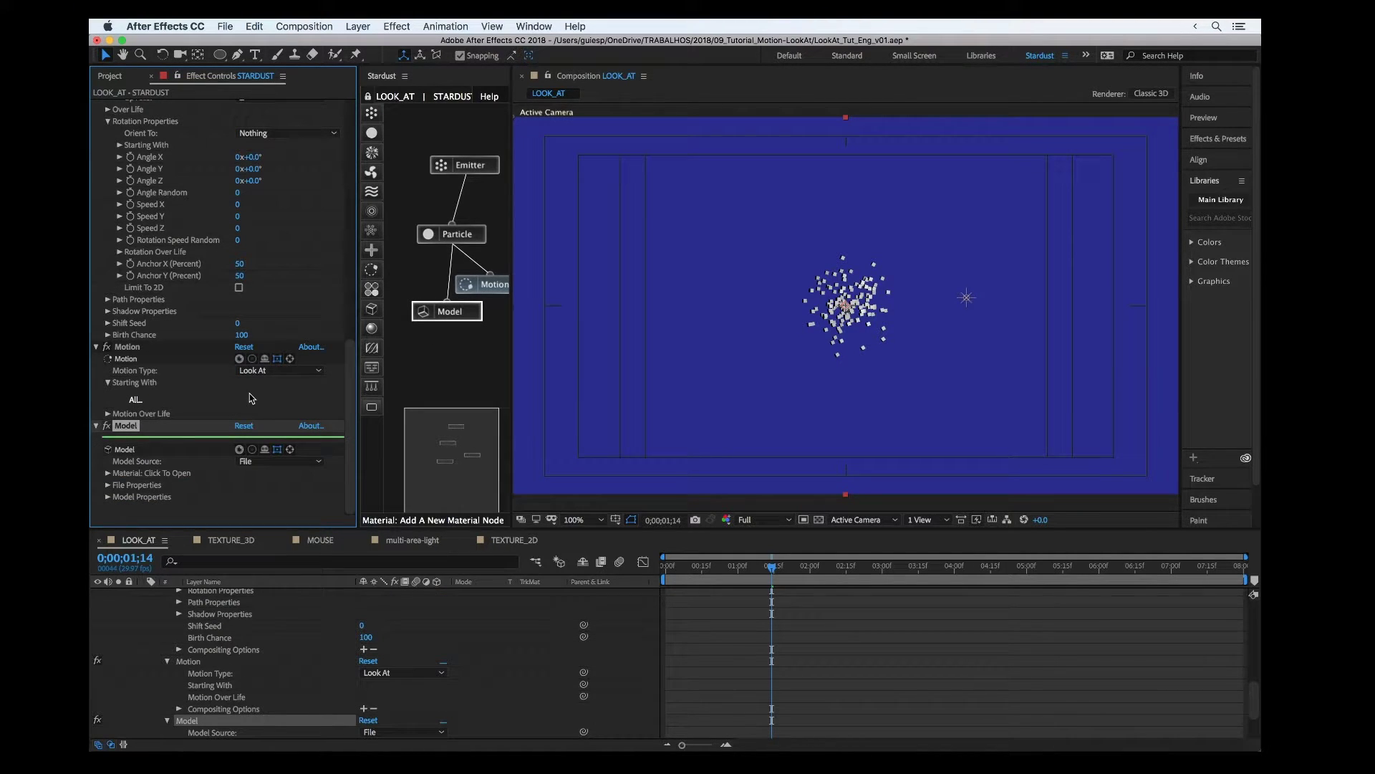
click(262, 461)
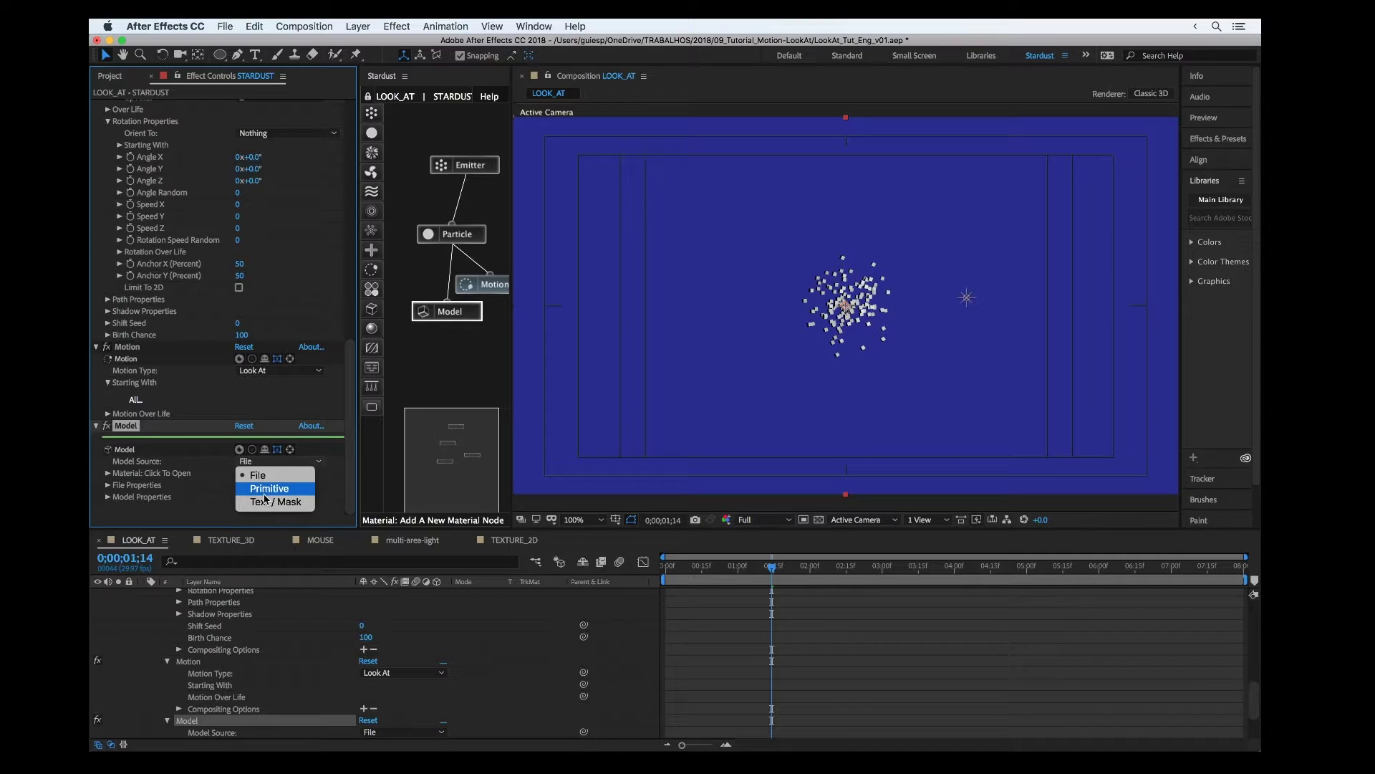
click(265, 493)
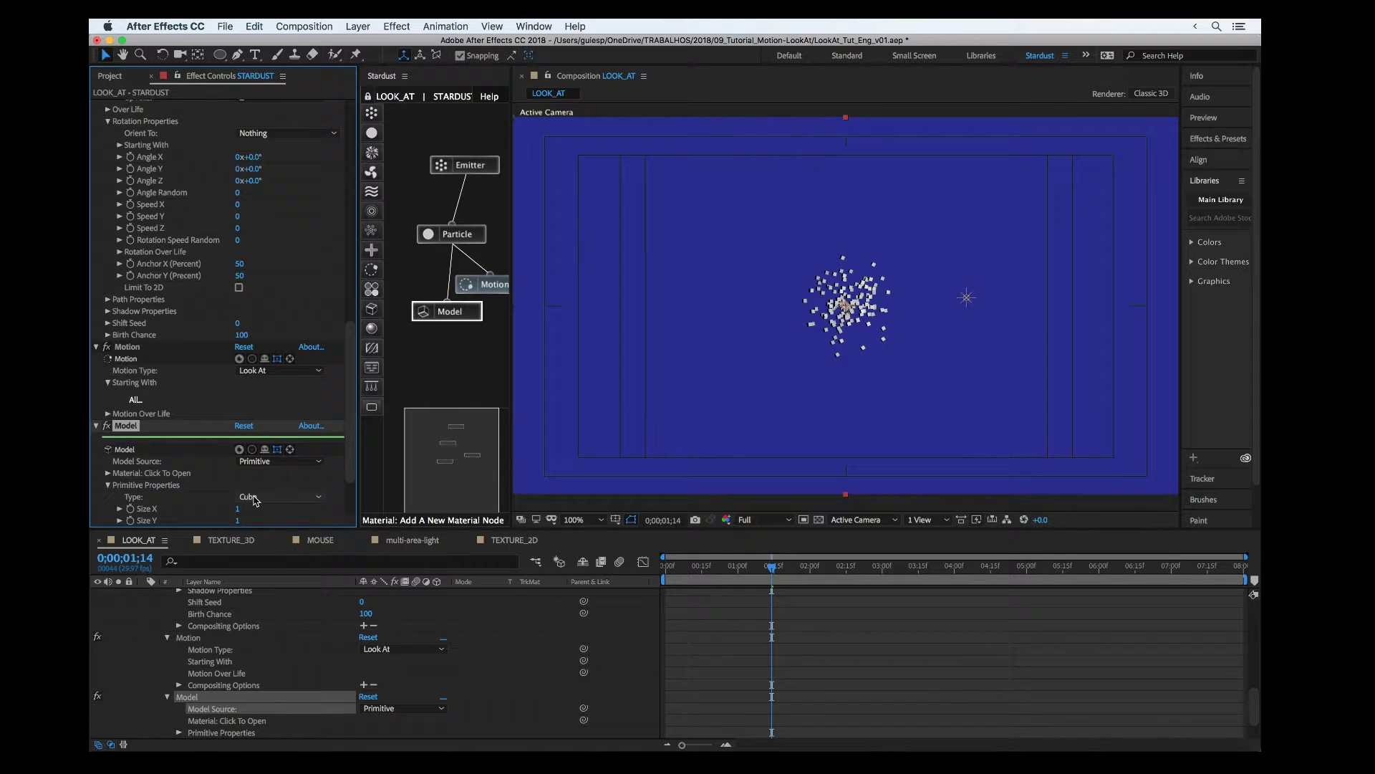
click(254, 499)
click(260, 526)
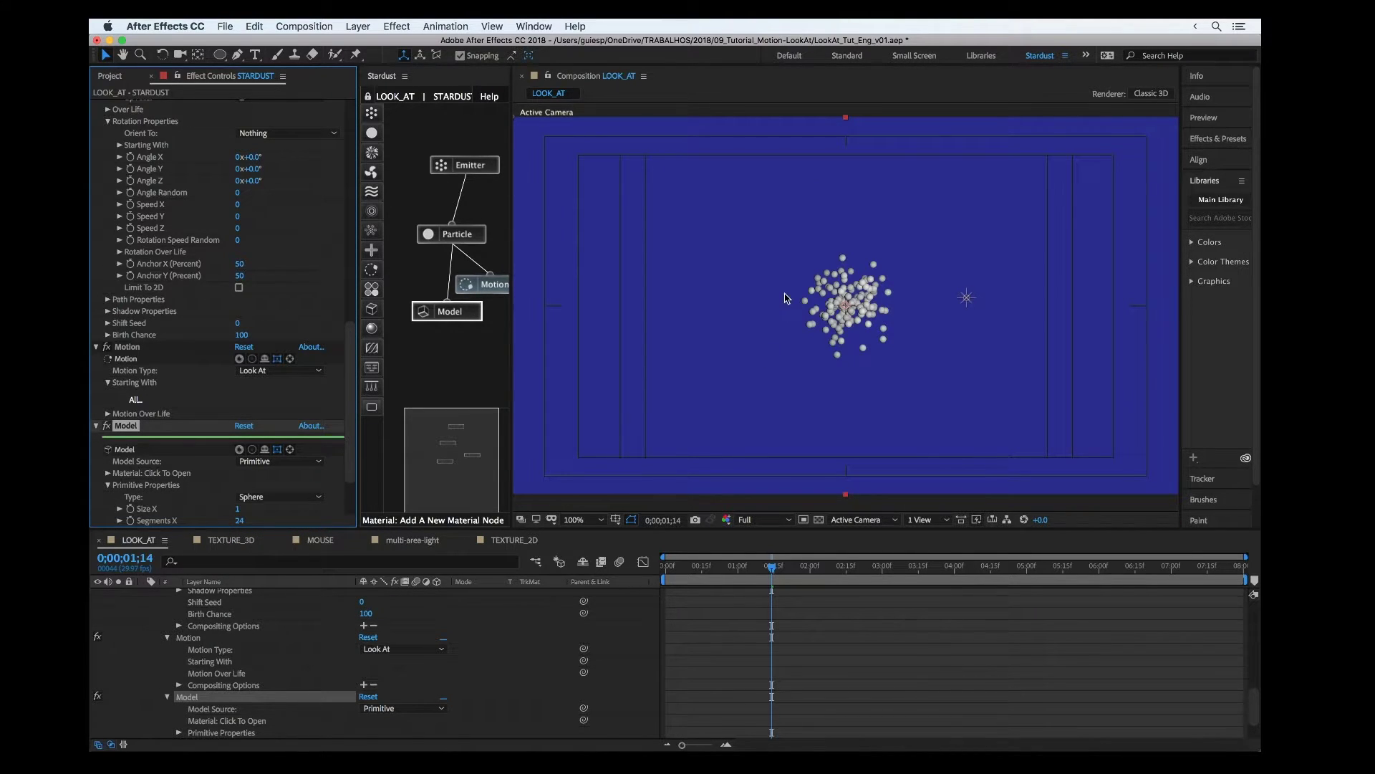
key(period)
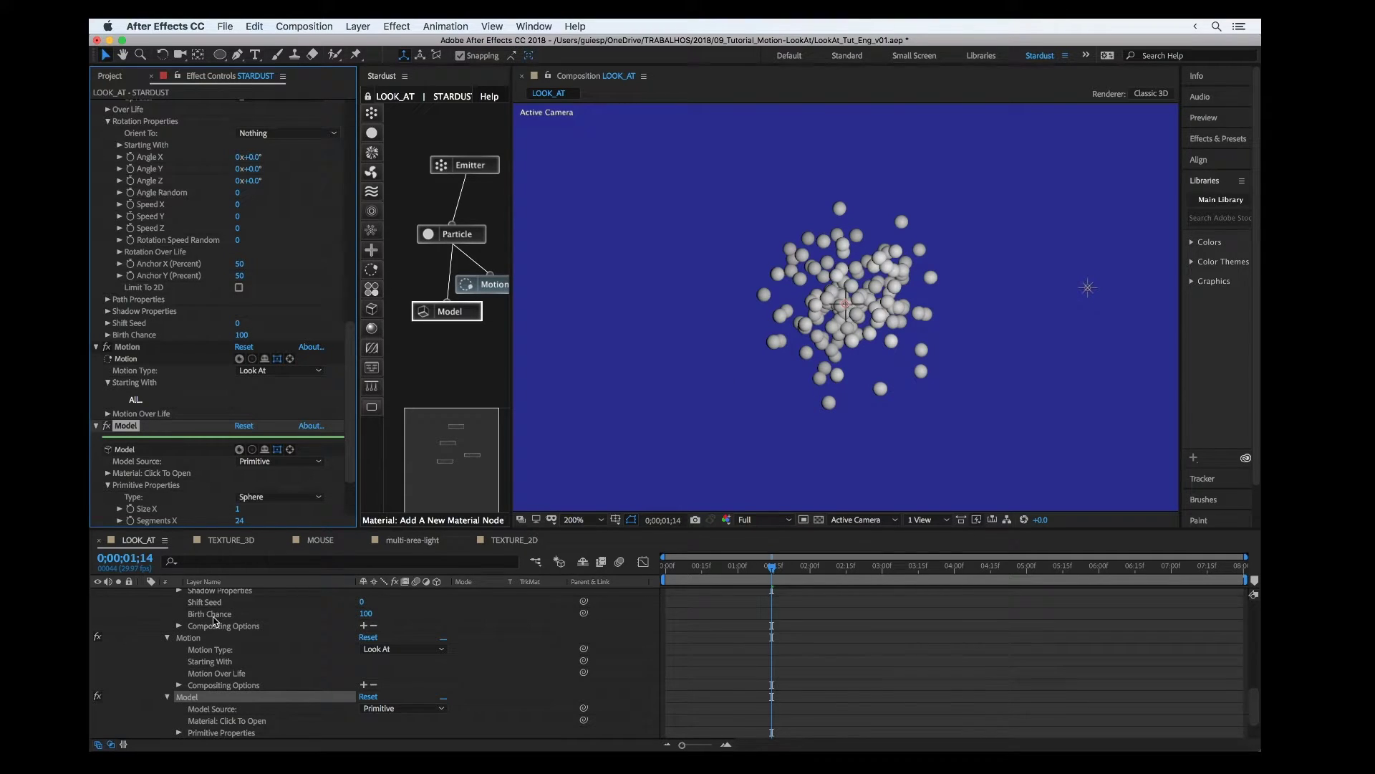
Collapse the STARDUST layer and add a Material node to the graph
scroll(213, 621, up, 15)
click(144, 630)
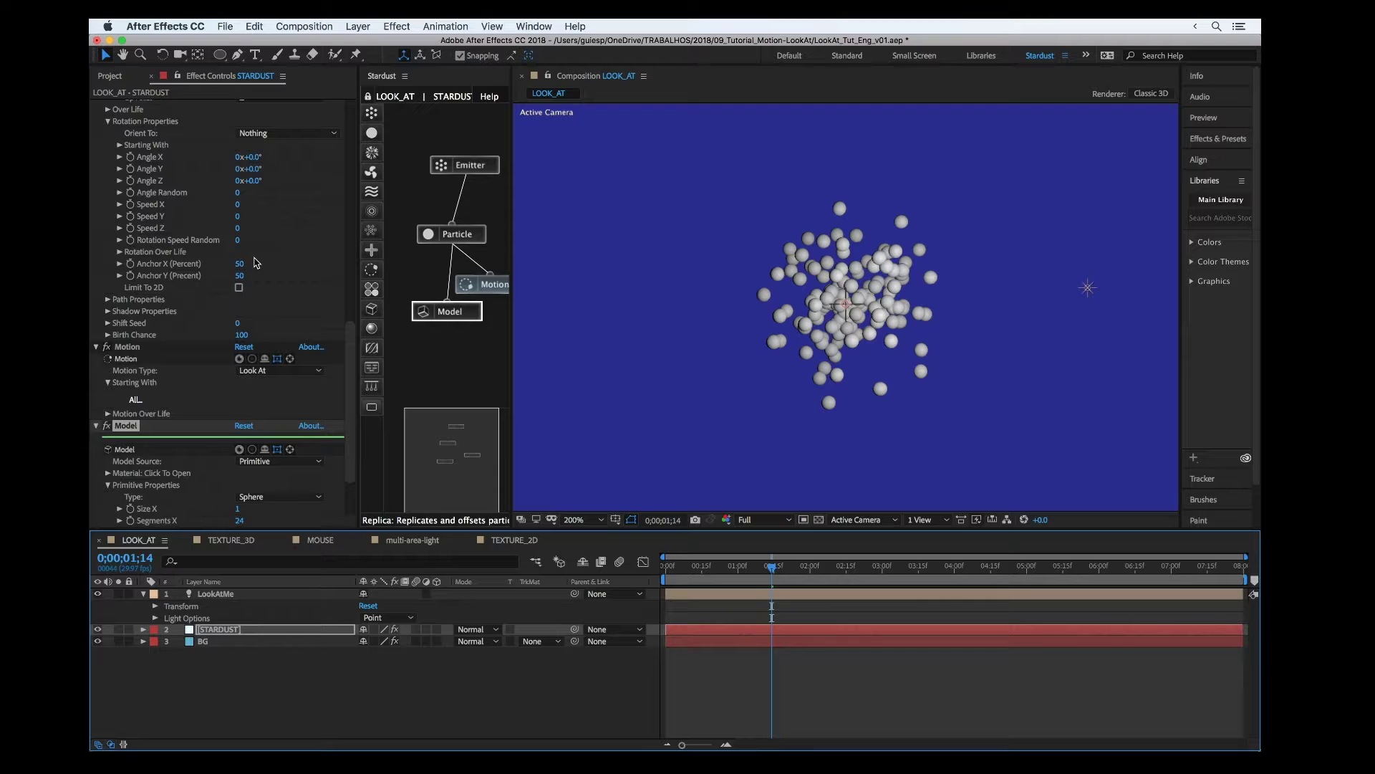
click(369, 329)
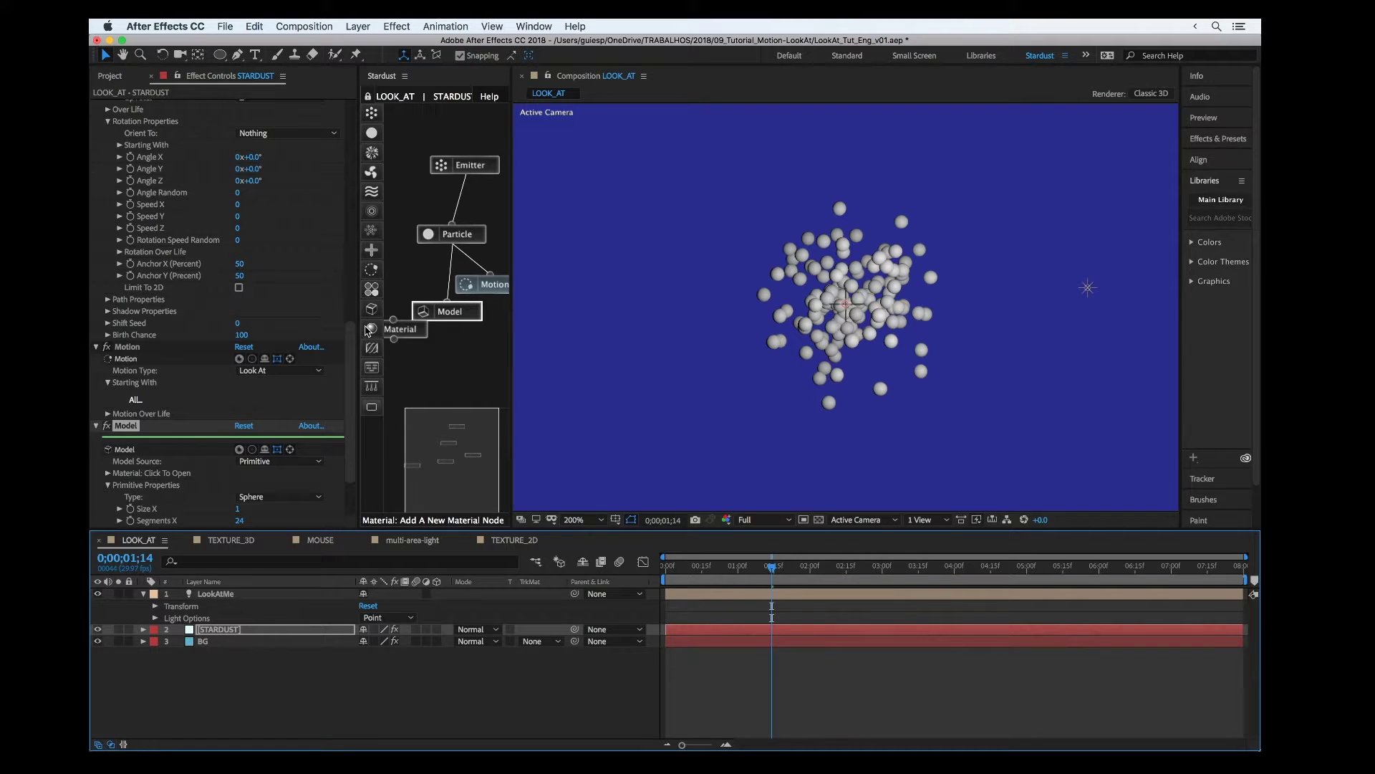
Link the Material node to the Model node and set Size Random to 30
click(441, 364)
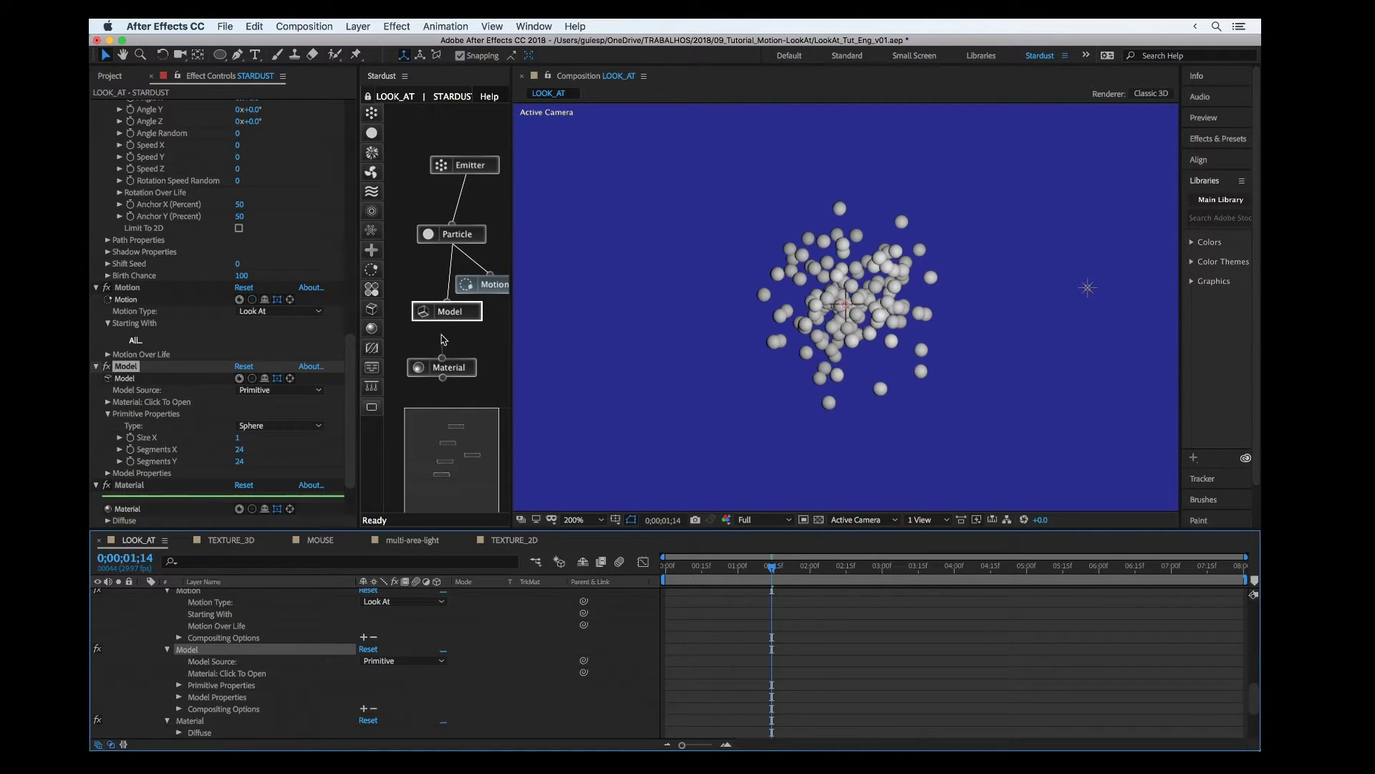
drag(442, 358, 447, 321)
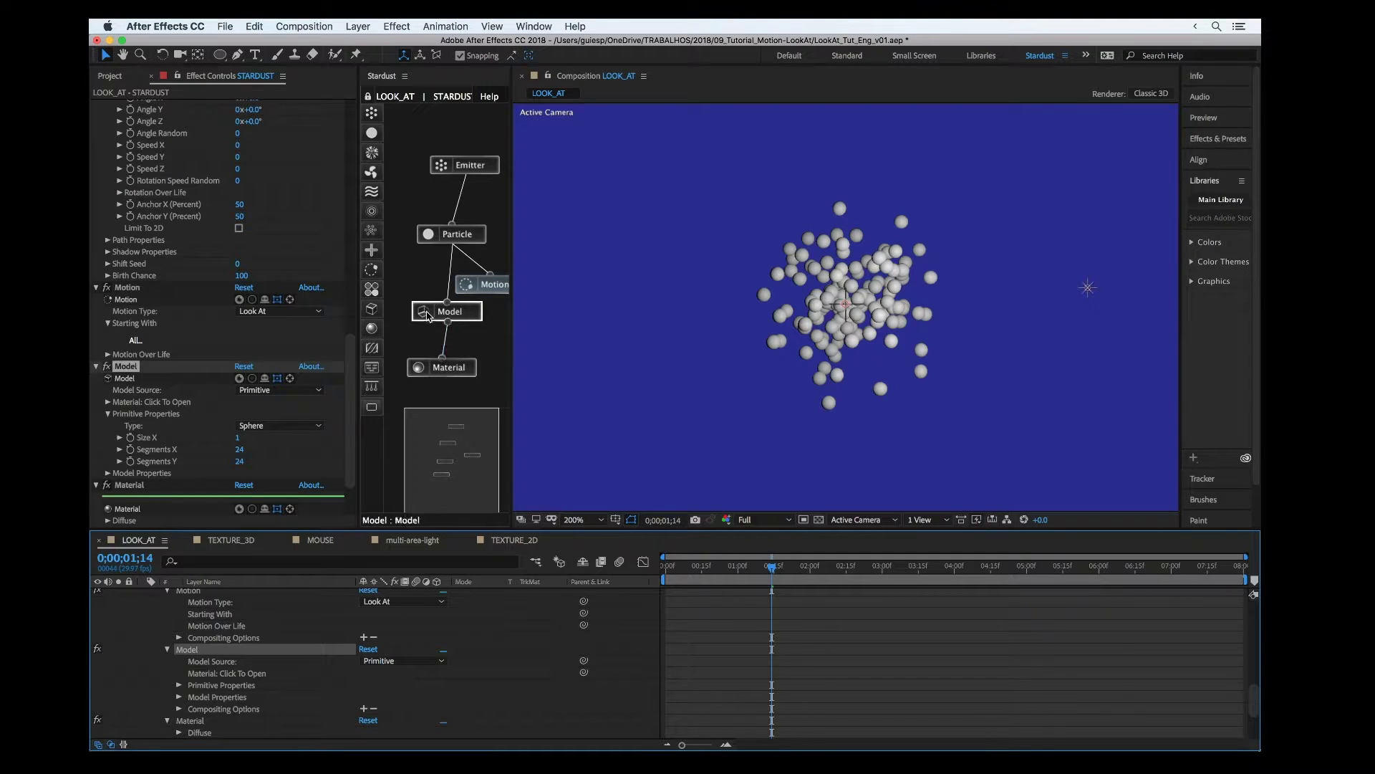
click(435, 231)
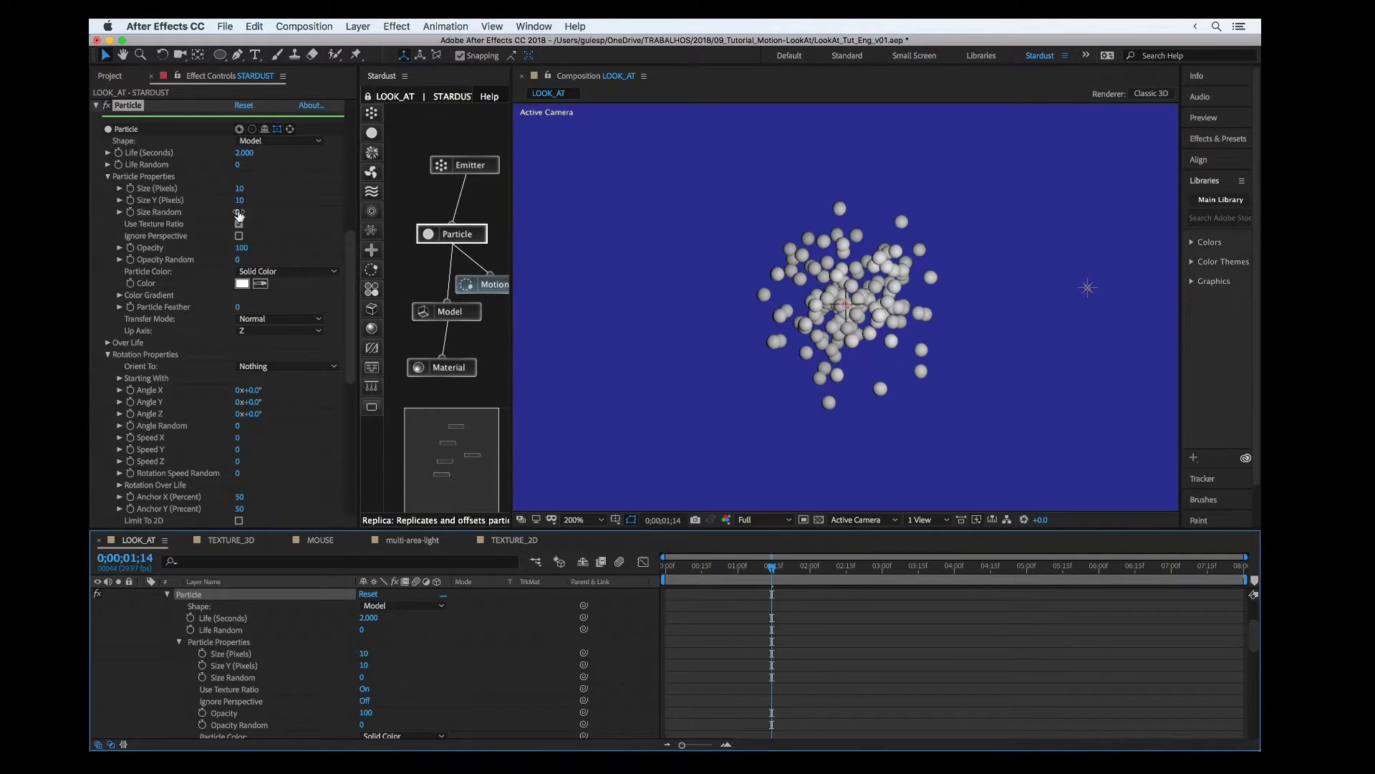
click(241, 212)
drag(241, 212, 257, 214)
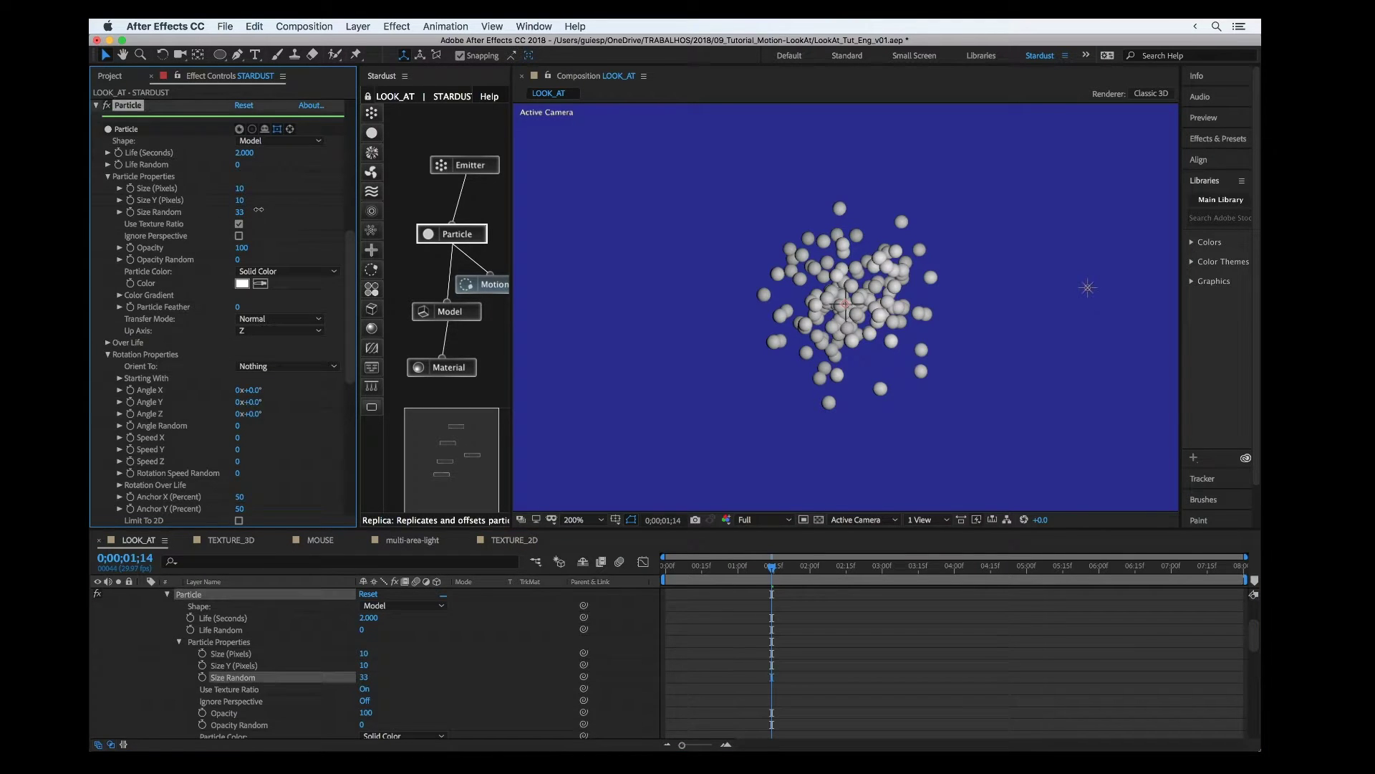
scroll(192, 238, up, 10)
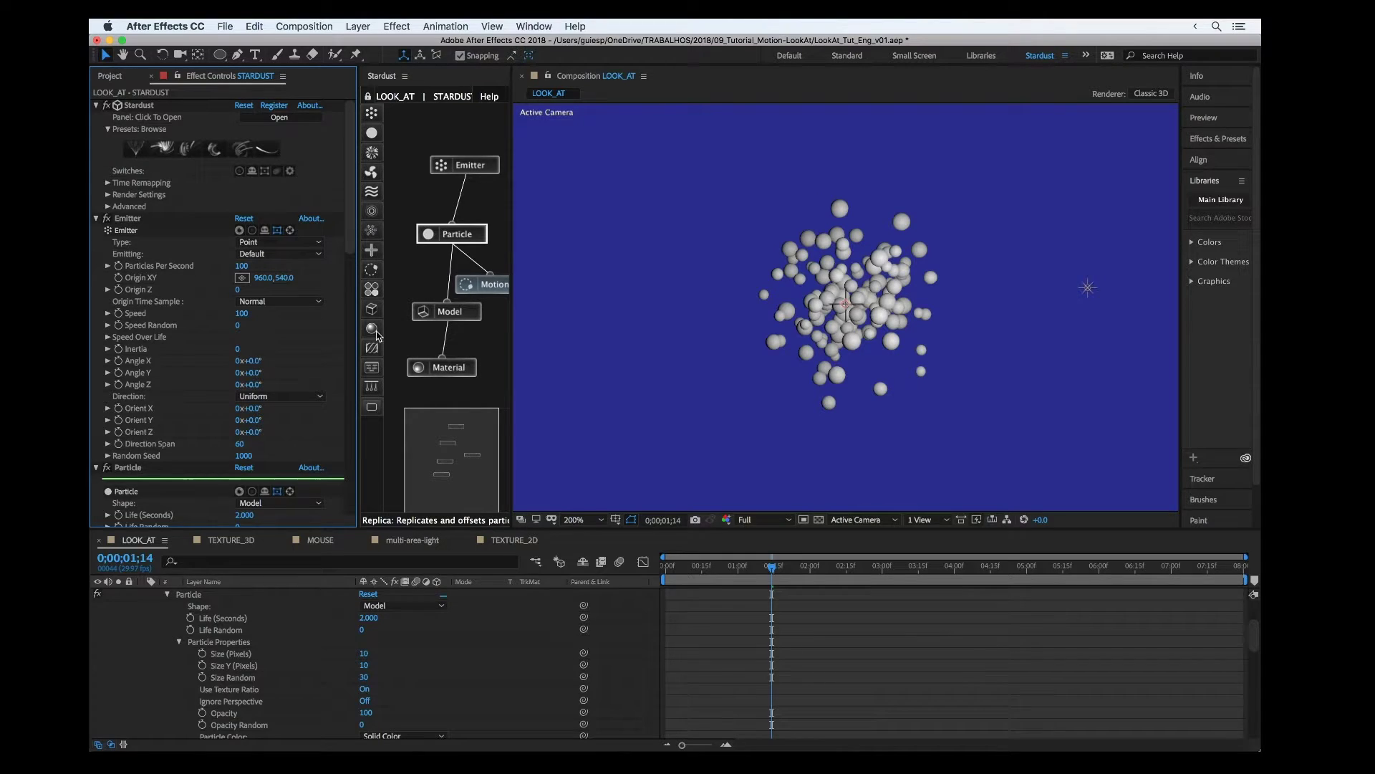
Make the emitter a Ring type with 8 ring particles
click(458, 173)
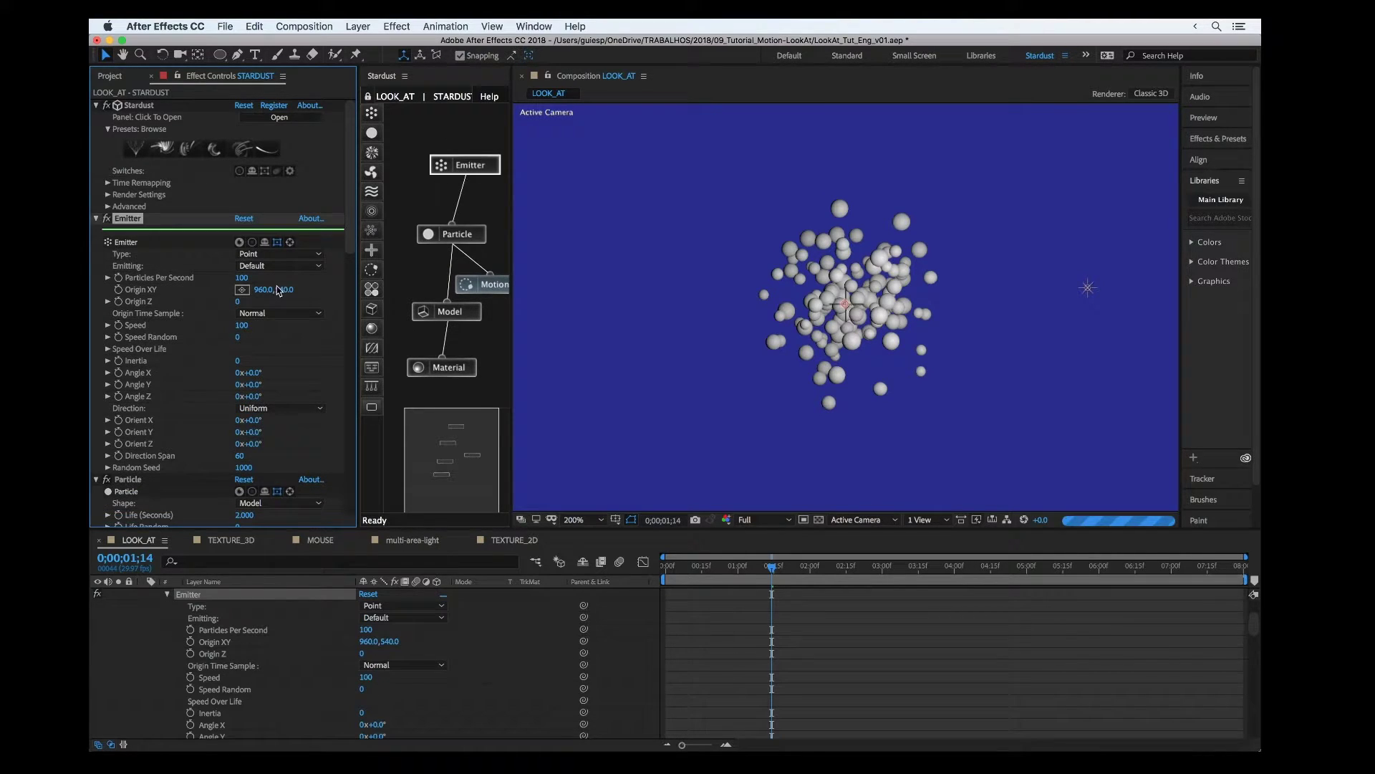
click(250, 182)
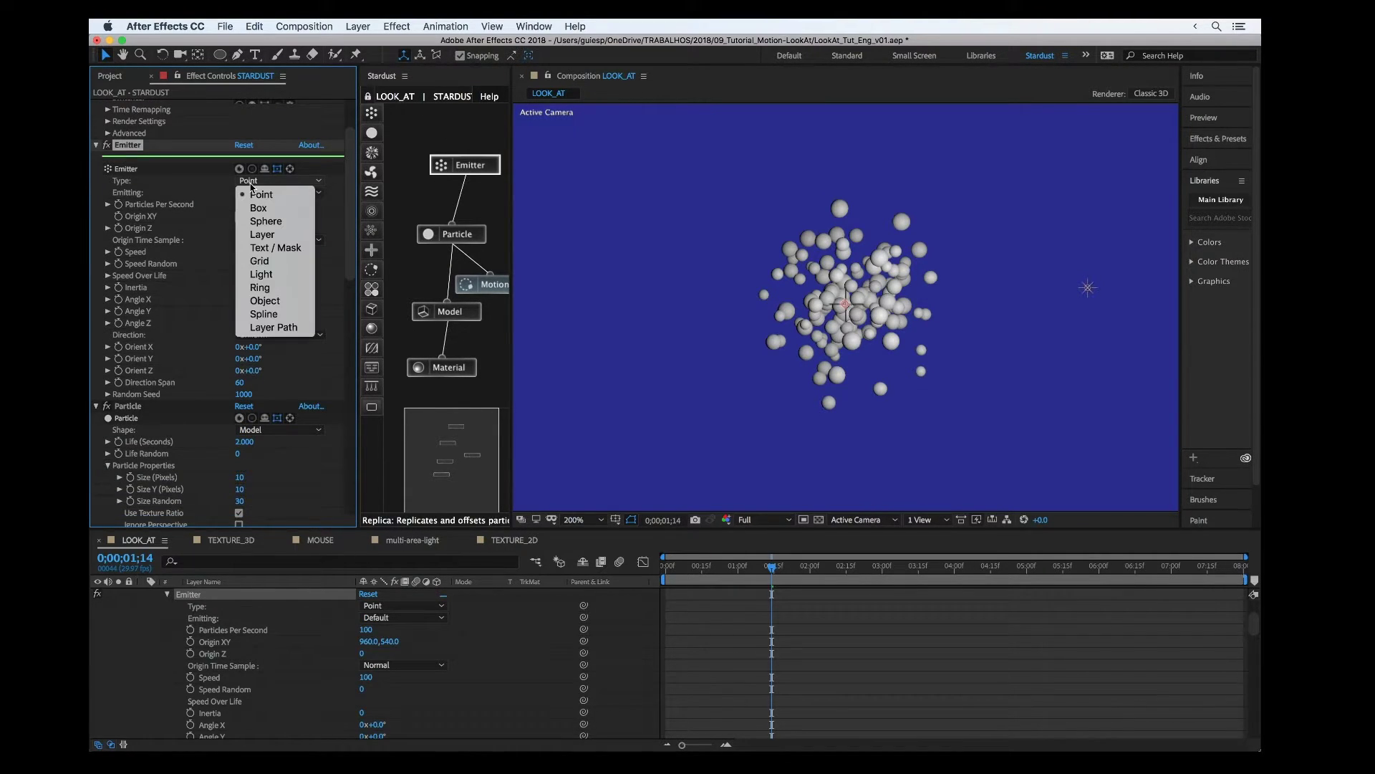
click(263, 287)
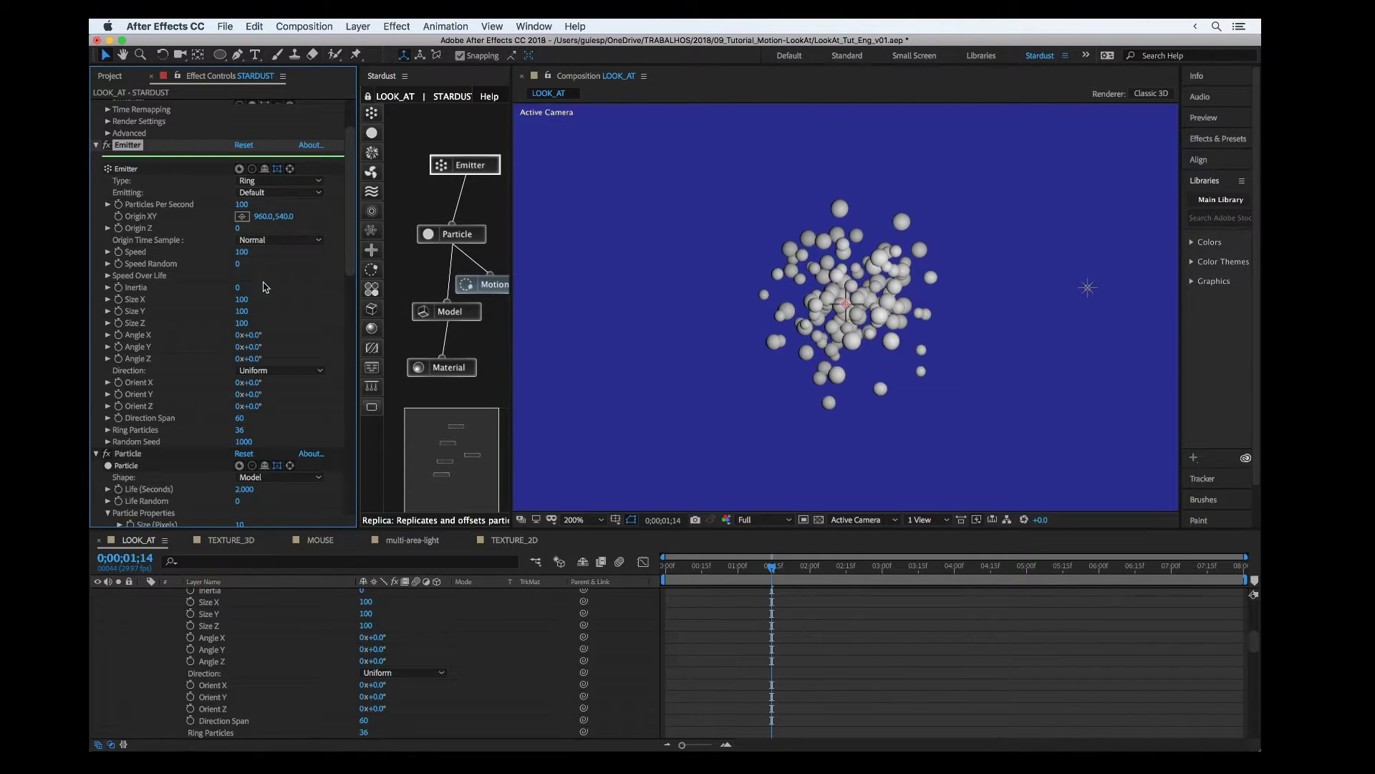
click(739, 571)
drag(665, 568, 674, 571)
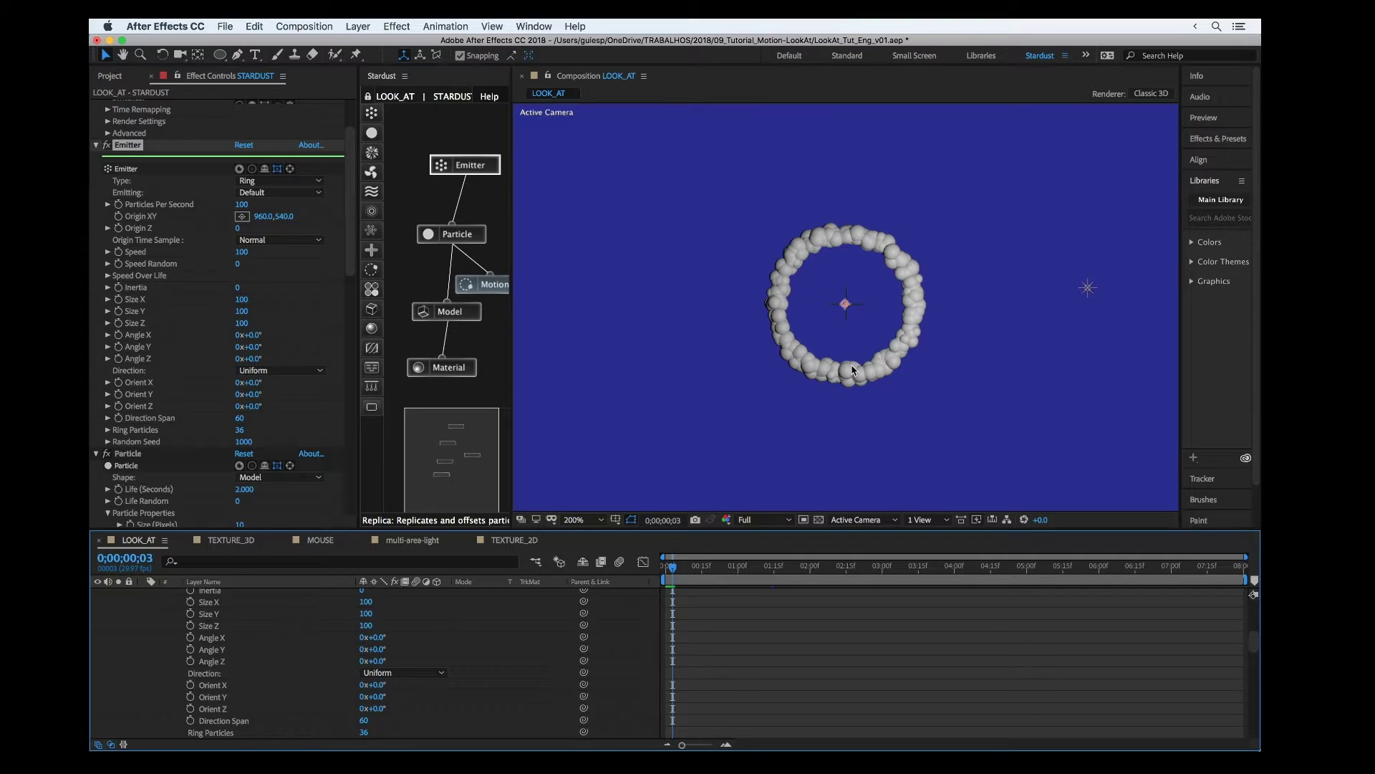
scroll(217, 342, down, 2)
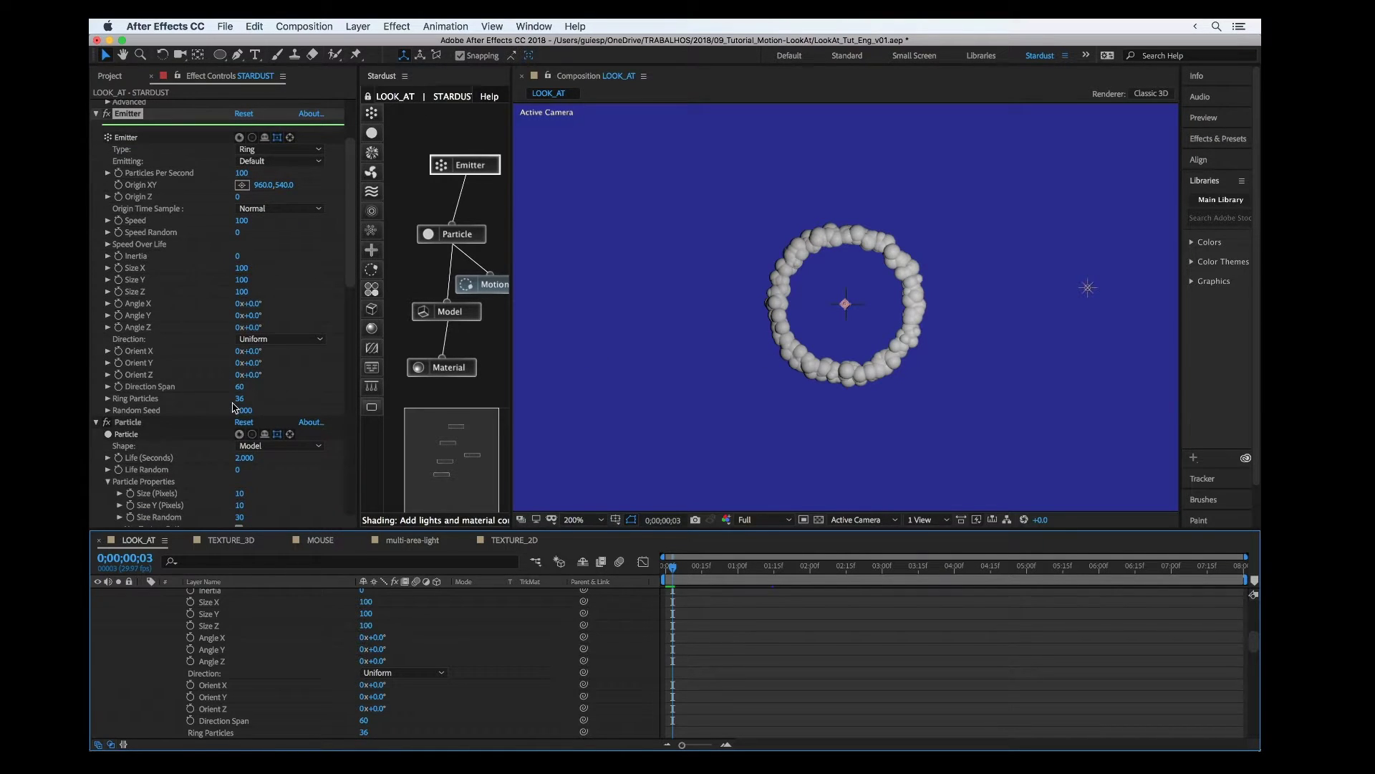
click(239, 399)
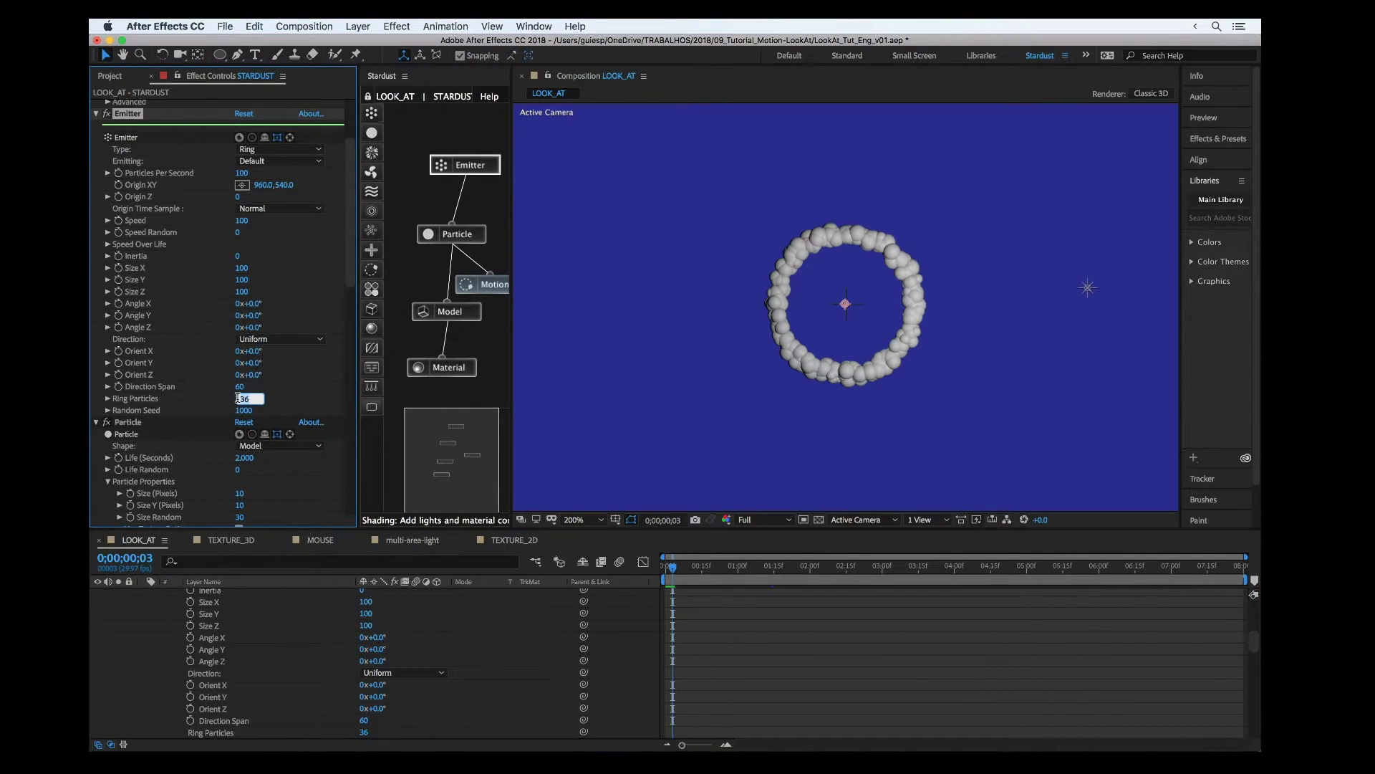
key(Return)
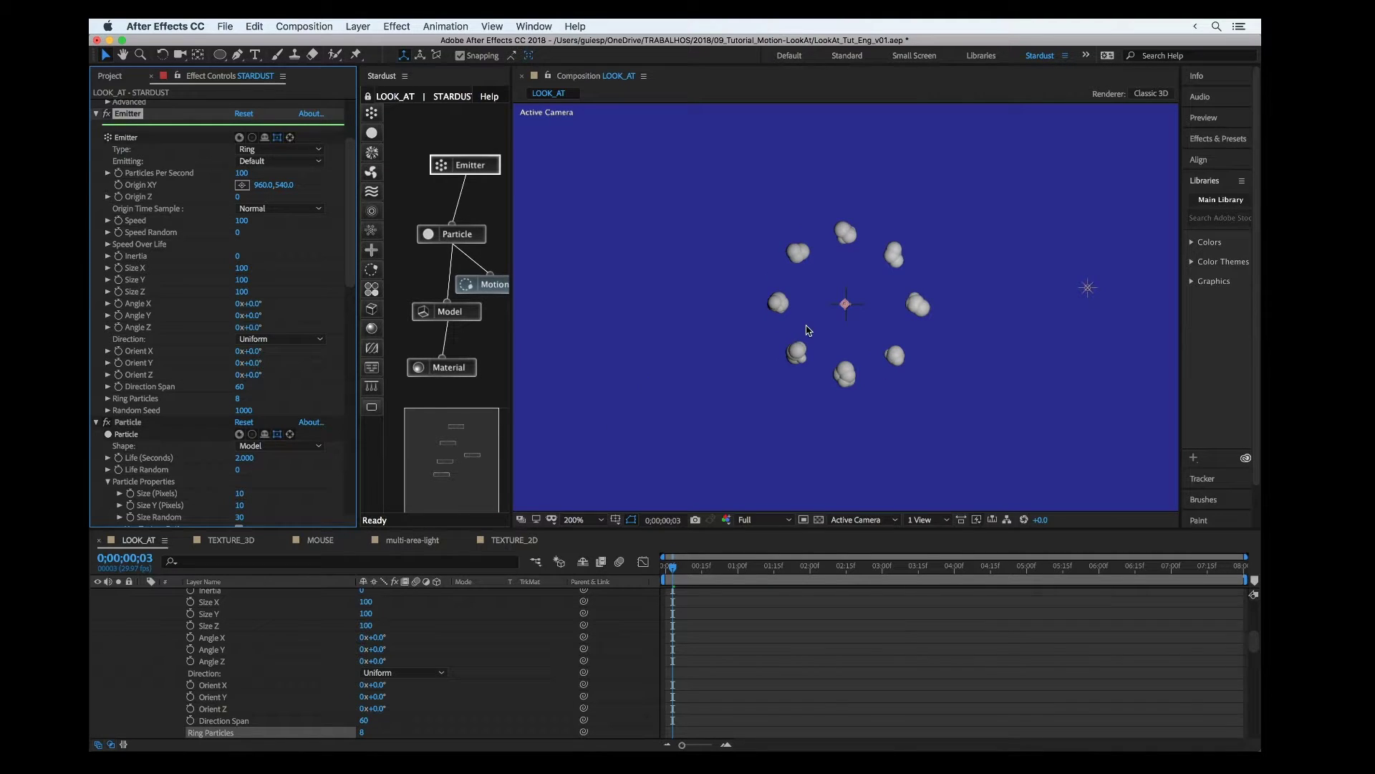
drag(671, 571, 741, 573)
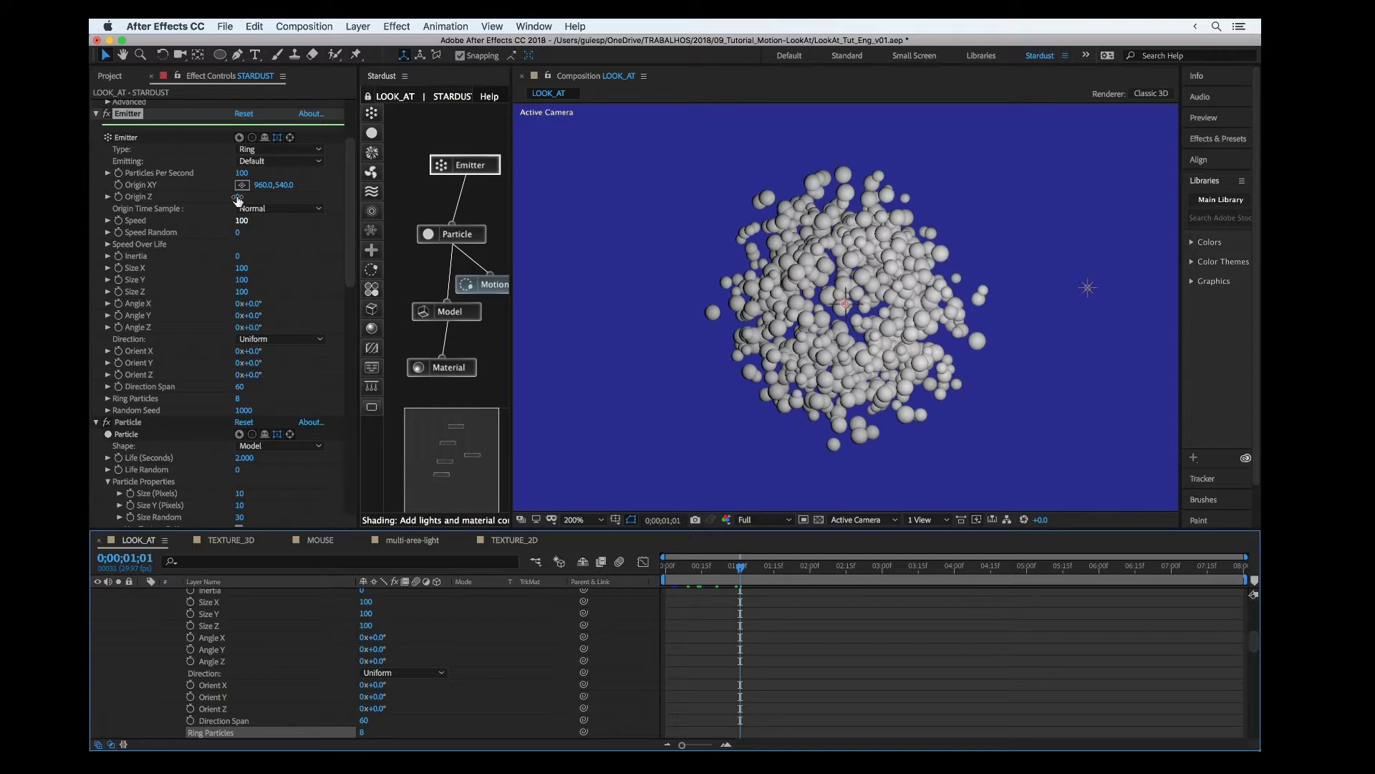
Keyframe Particles Per Second at 10, then 0 one frame later for a brief burst
click(245, 175)
text(20)
key(Return)
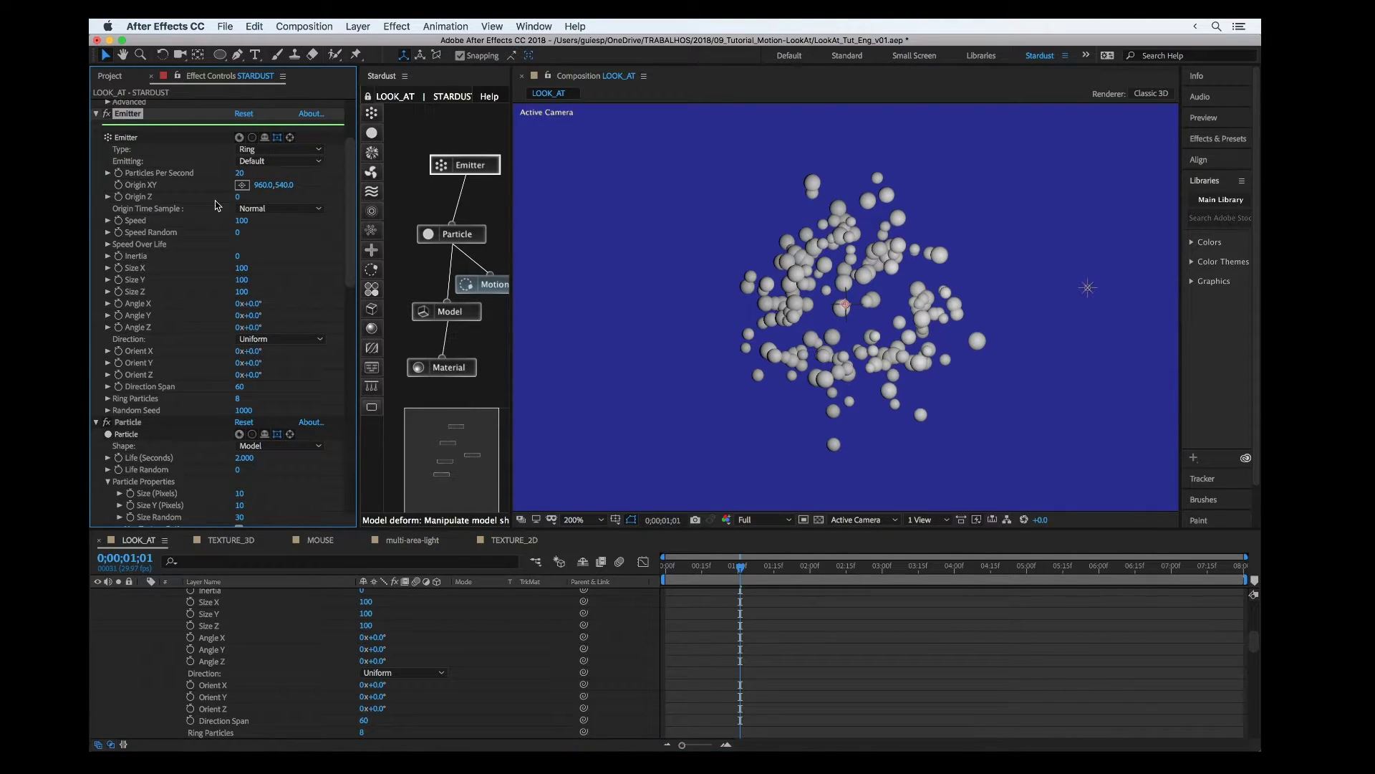
click(238, 171)
key(Return)
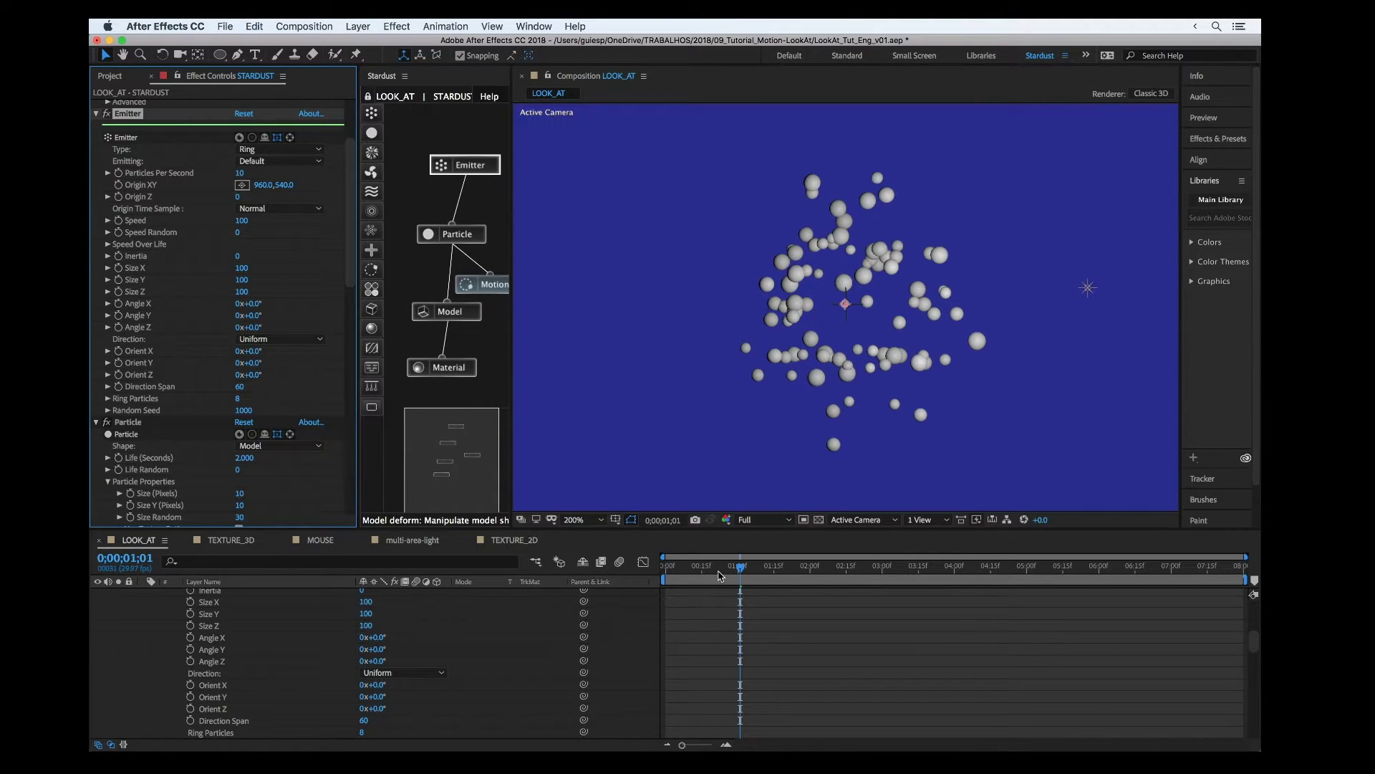
click(118, 173)
key(Page_Down)
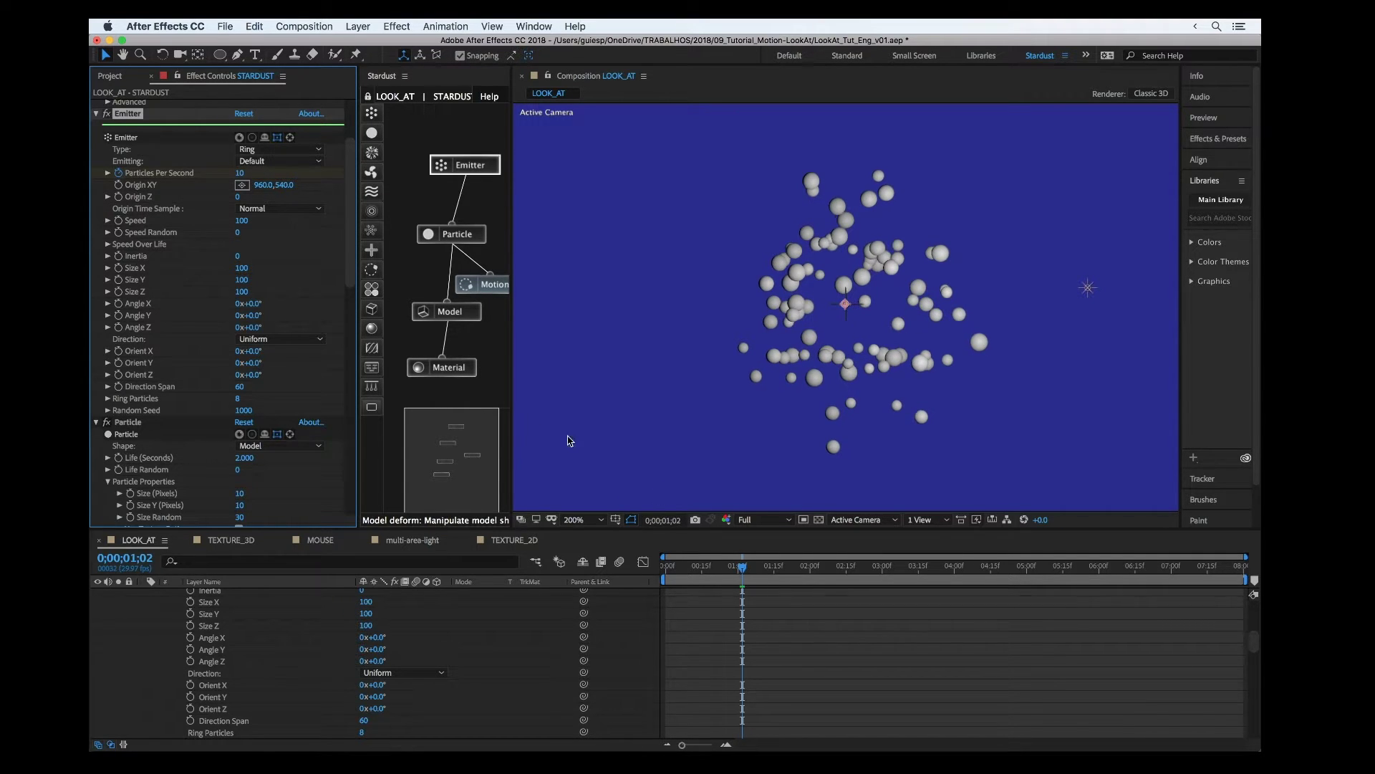
click(240, 173)
text(0)
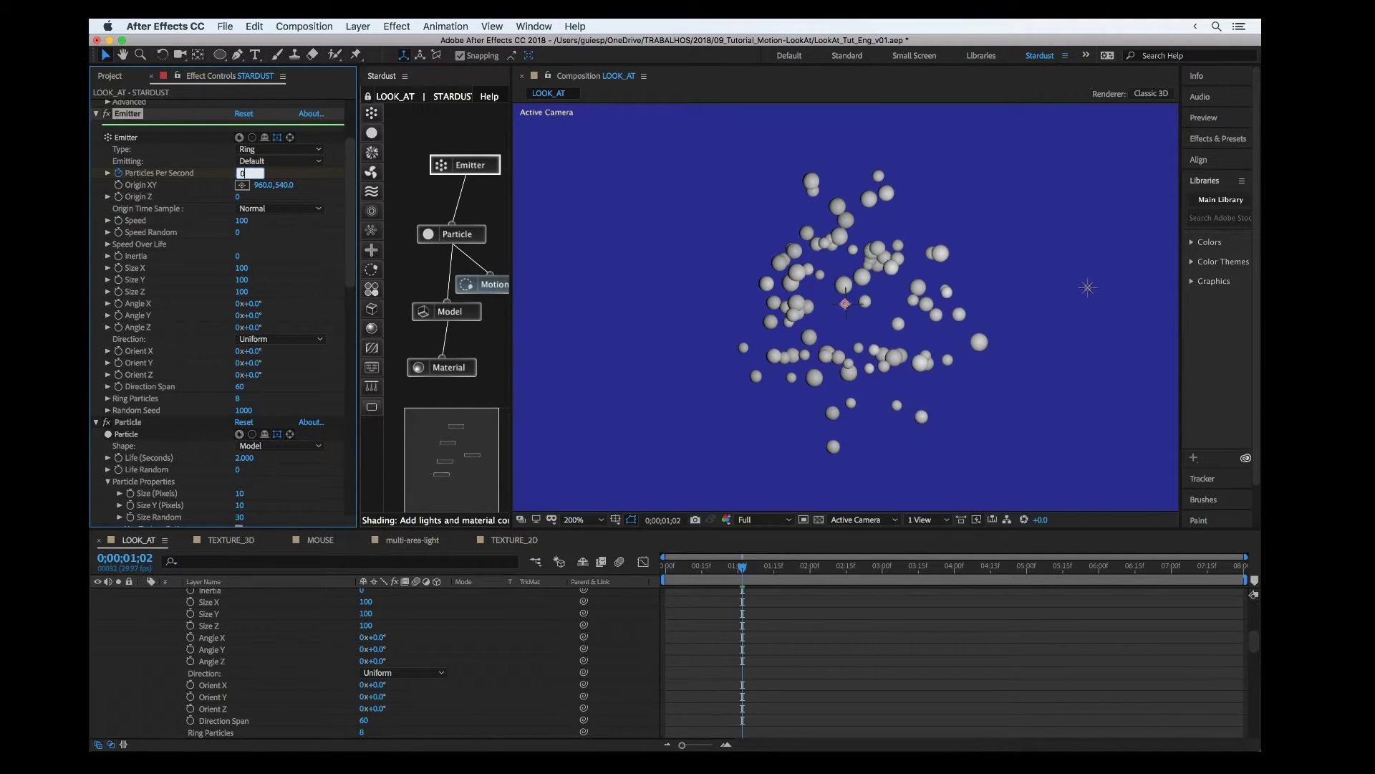
key(Return)
click(748, 567)
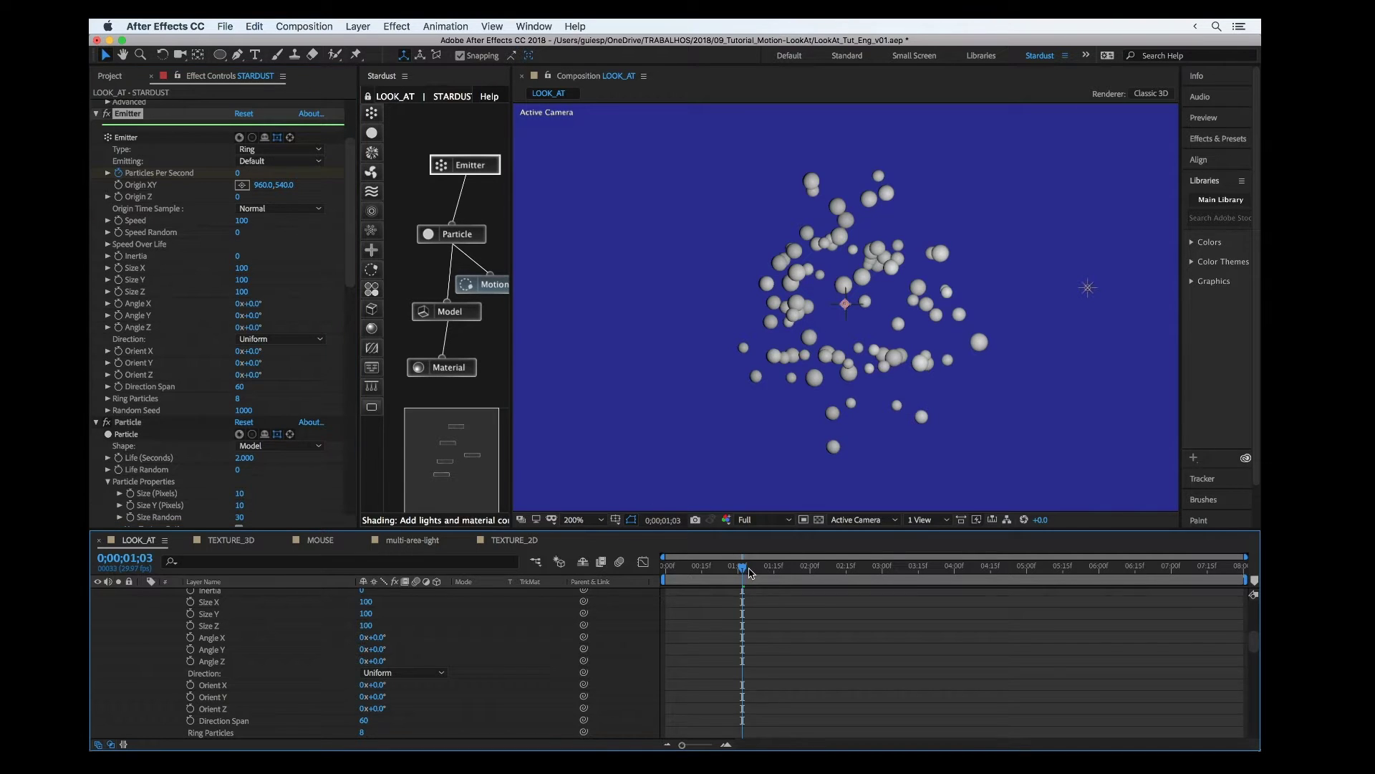
drag(748, 568, 810, 568)
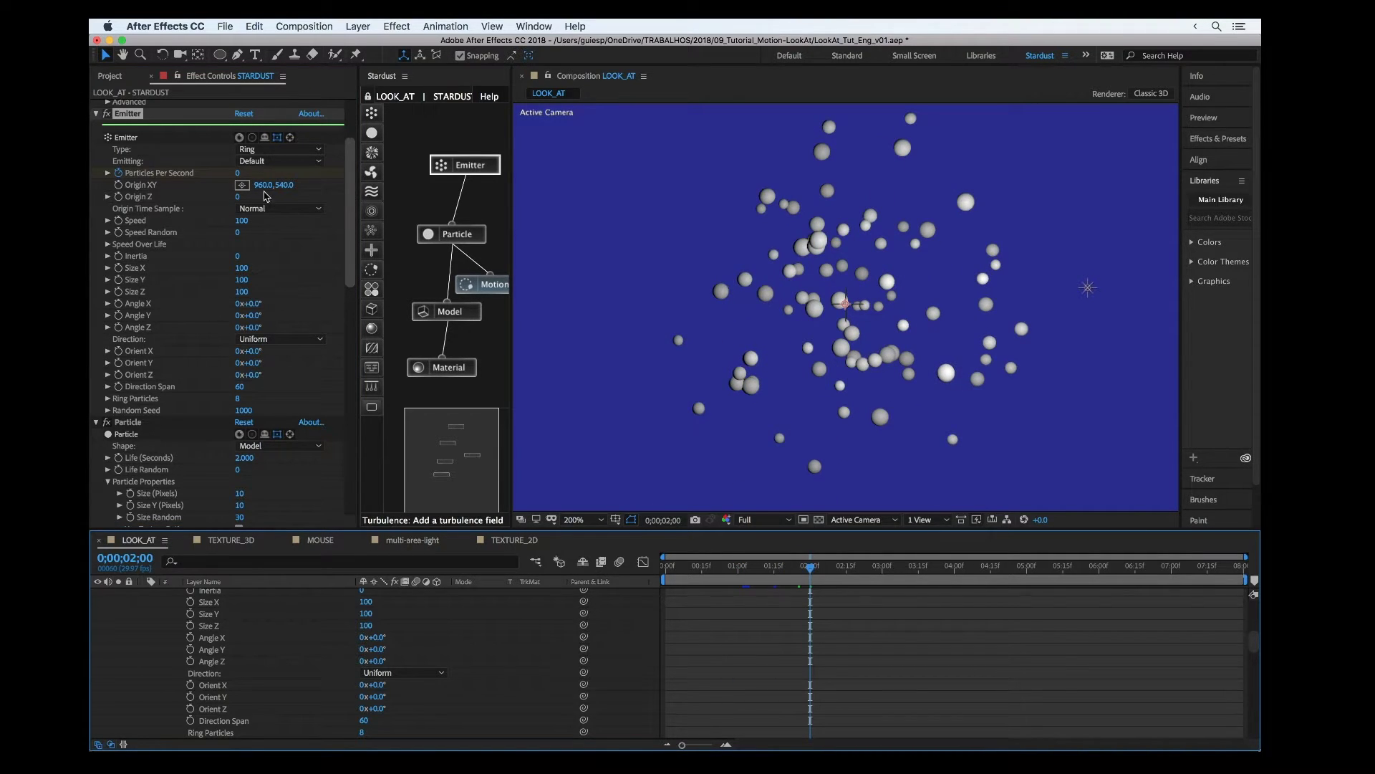
Set the particle Life to 5 seconds
click(444, 234)
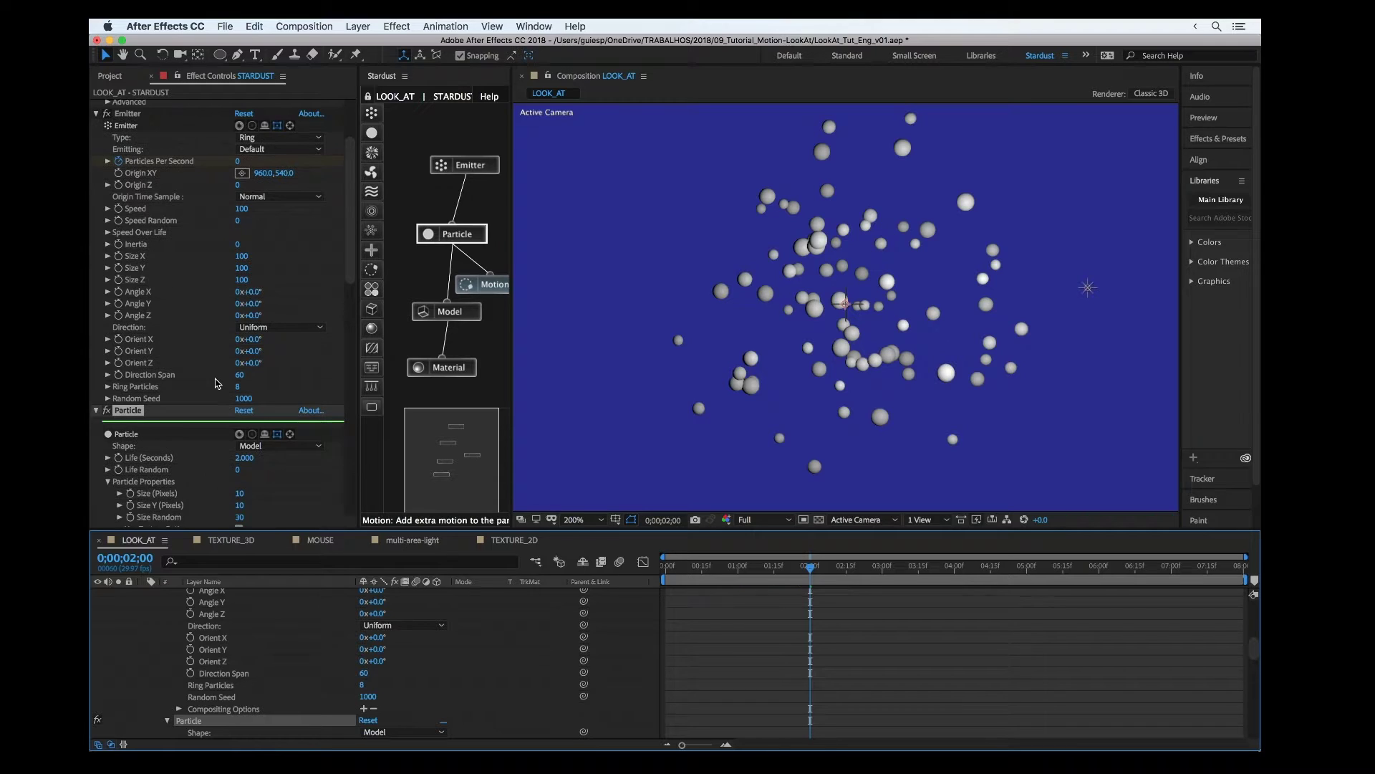
scroll(222, 358, down, 5)
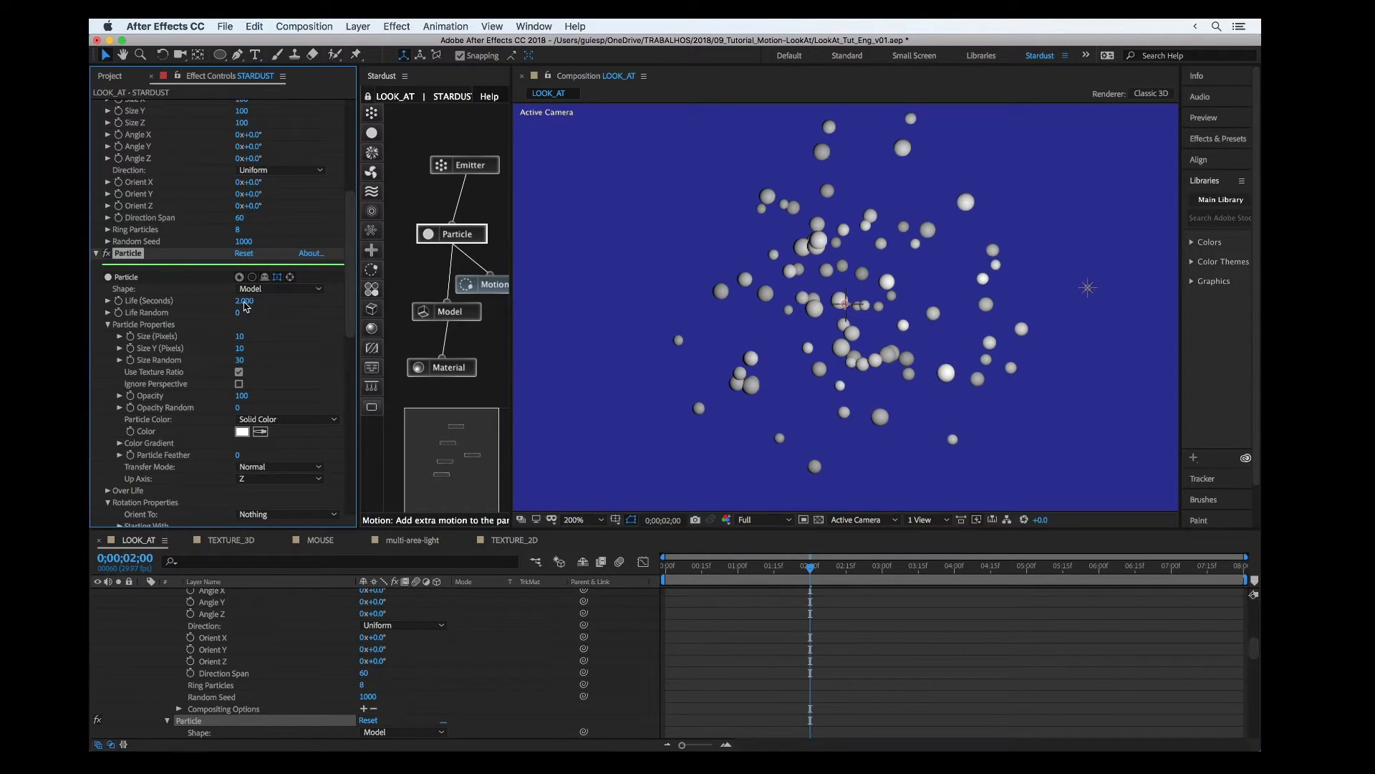
click(244, 302)
text(5)
key(Return)
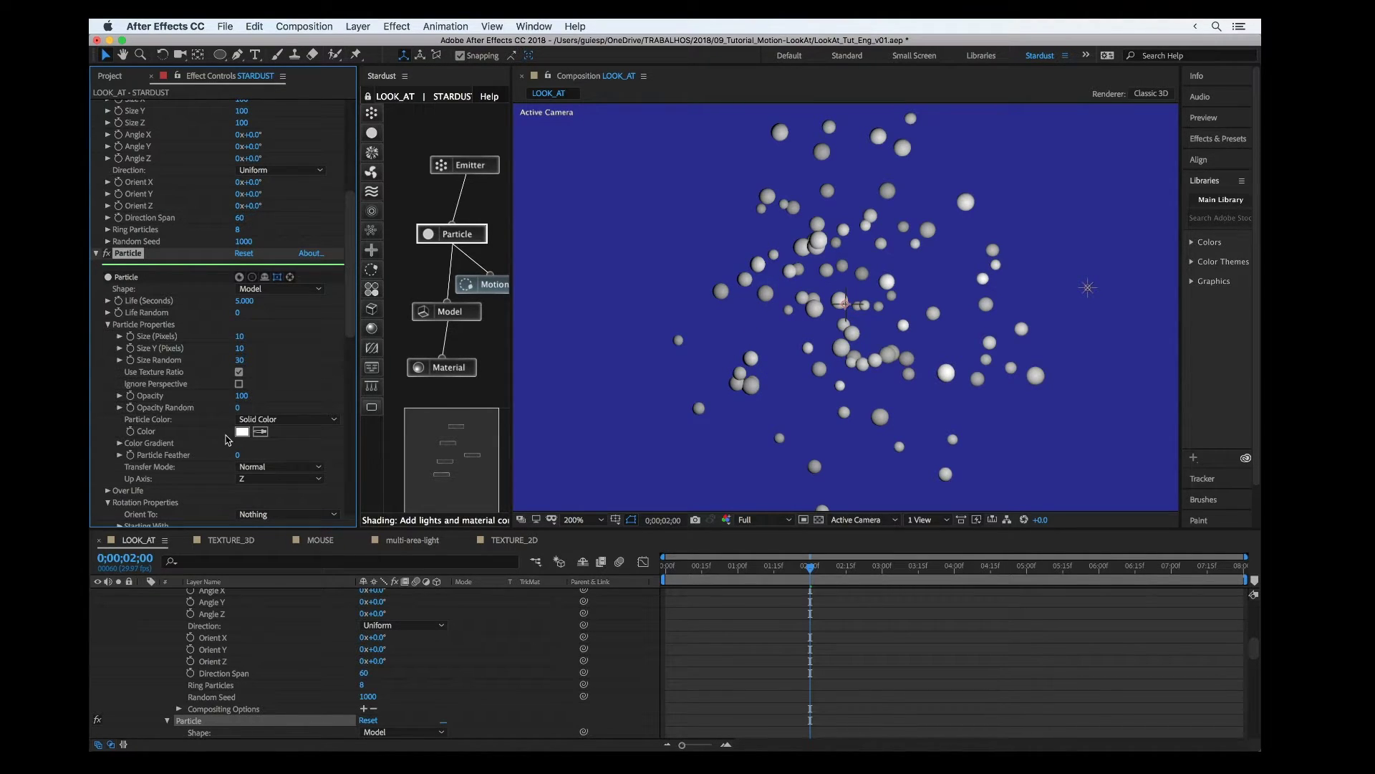
Make the particle colour solid red (FF0000) and select the Material node
click(242, 431)
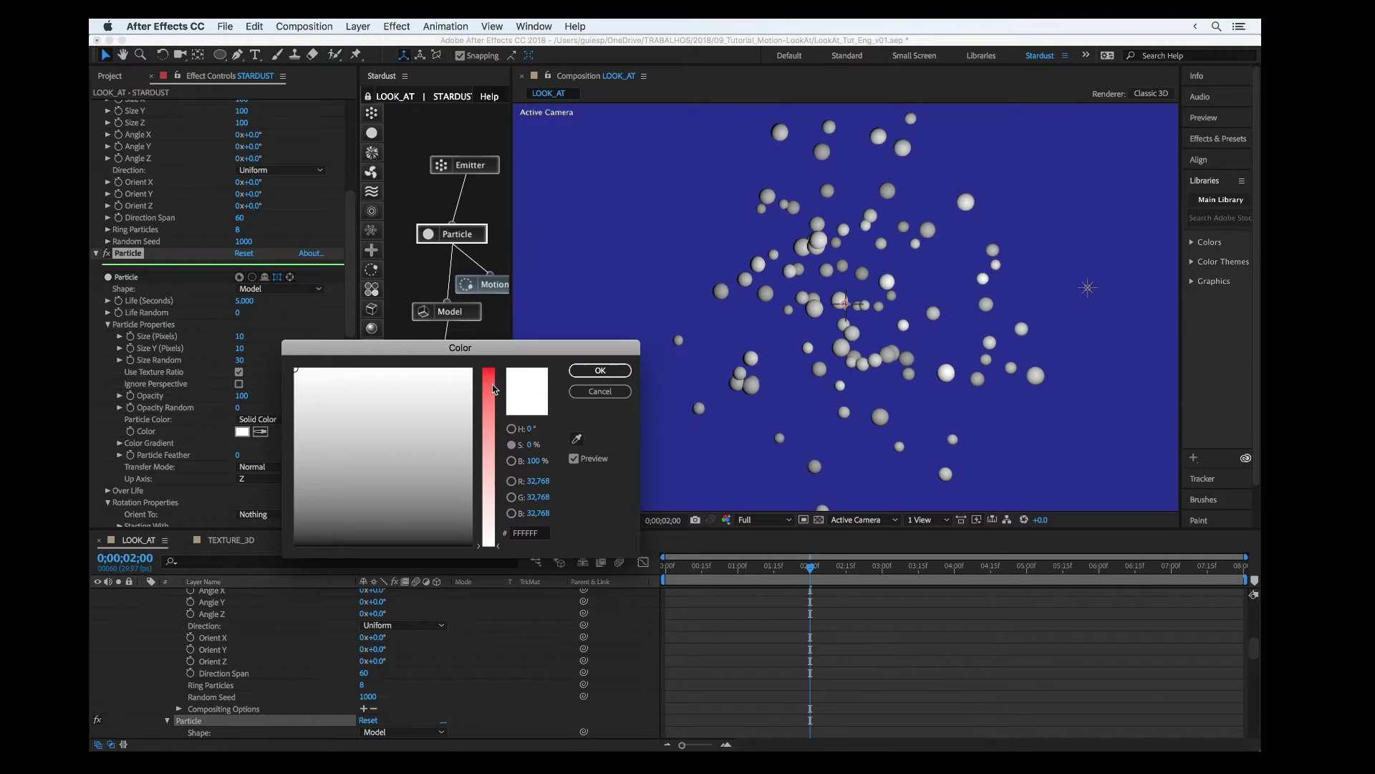
drag(493, 389, 491, 367)
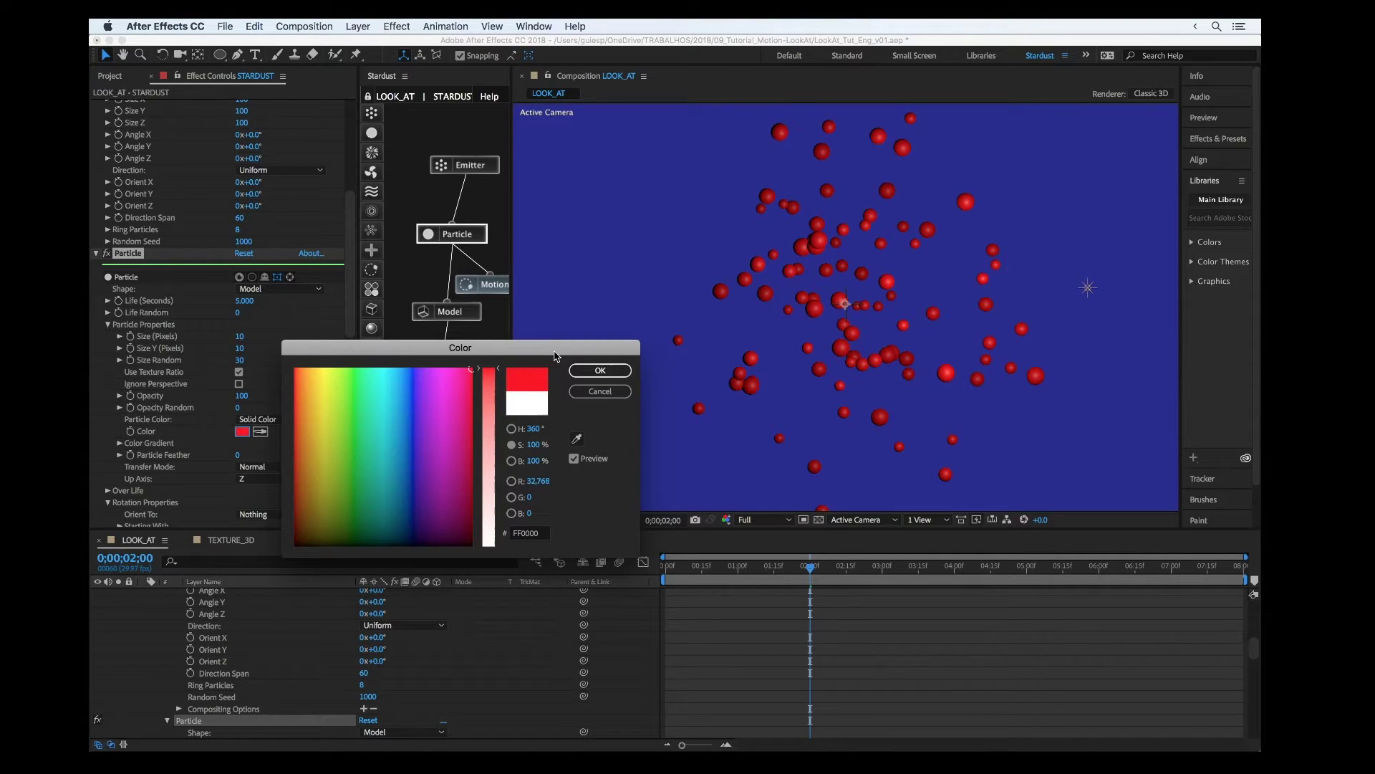
click(600, 370)
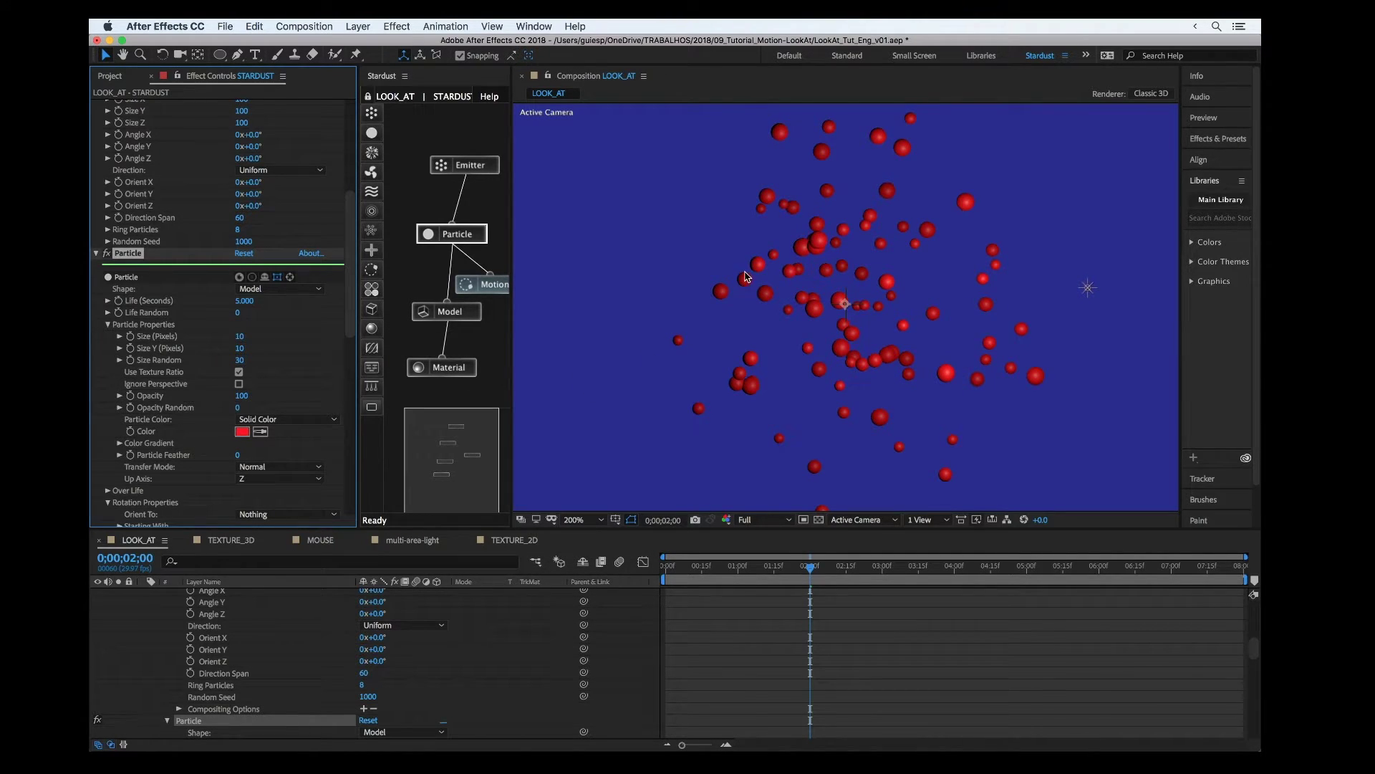
scroll(199, 441, down, 2)
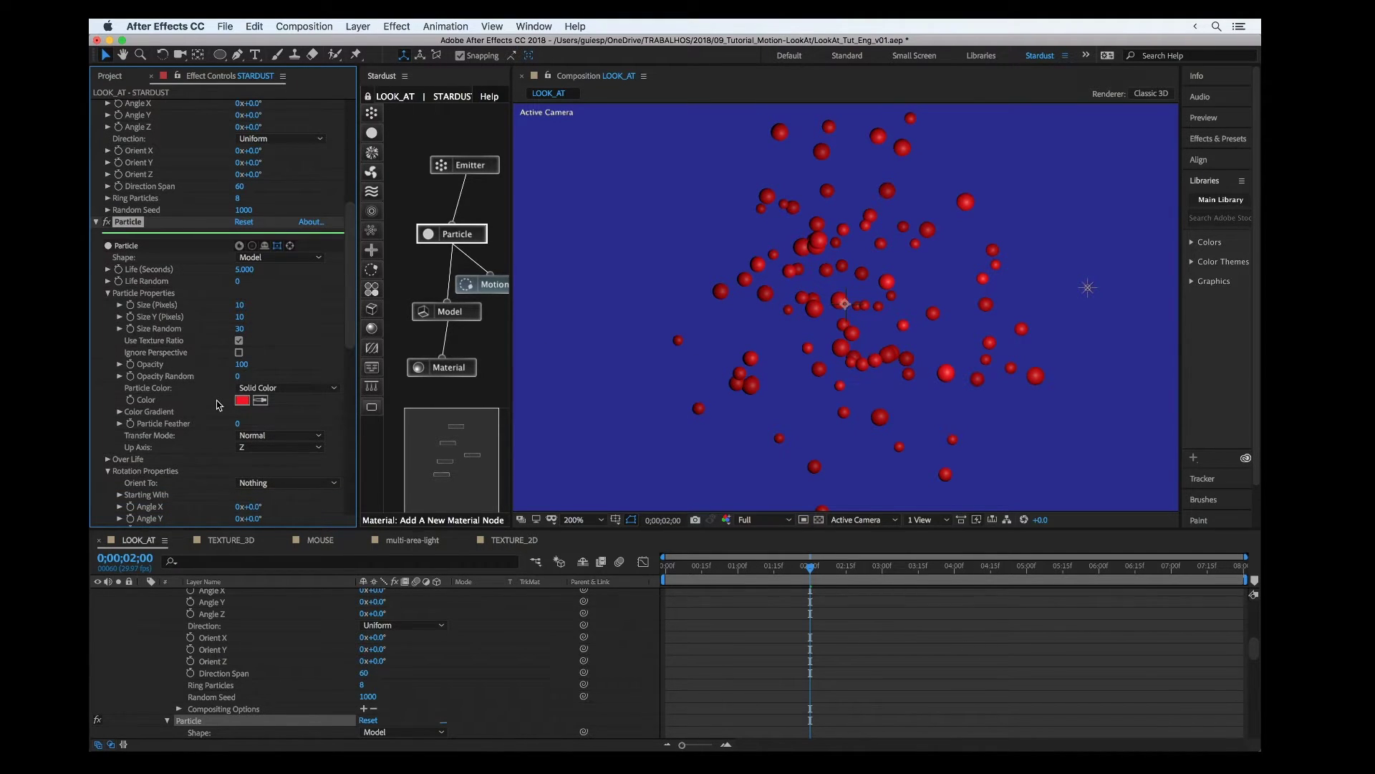
scroll(271, 350, down, 10)
click(444, 368)
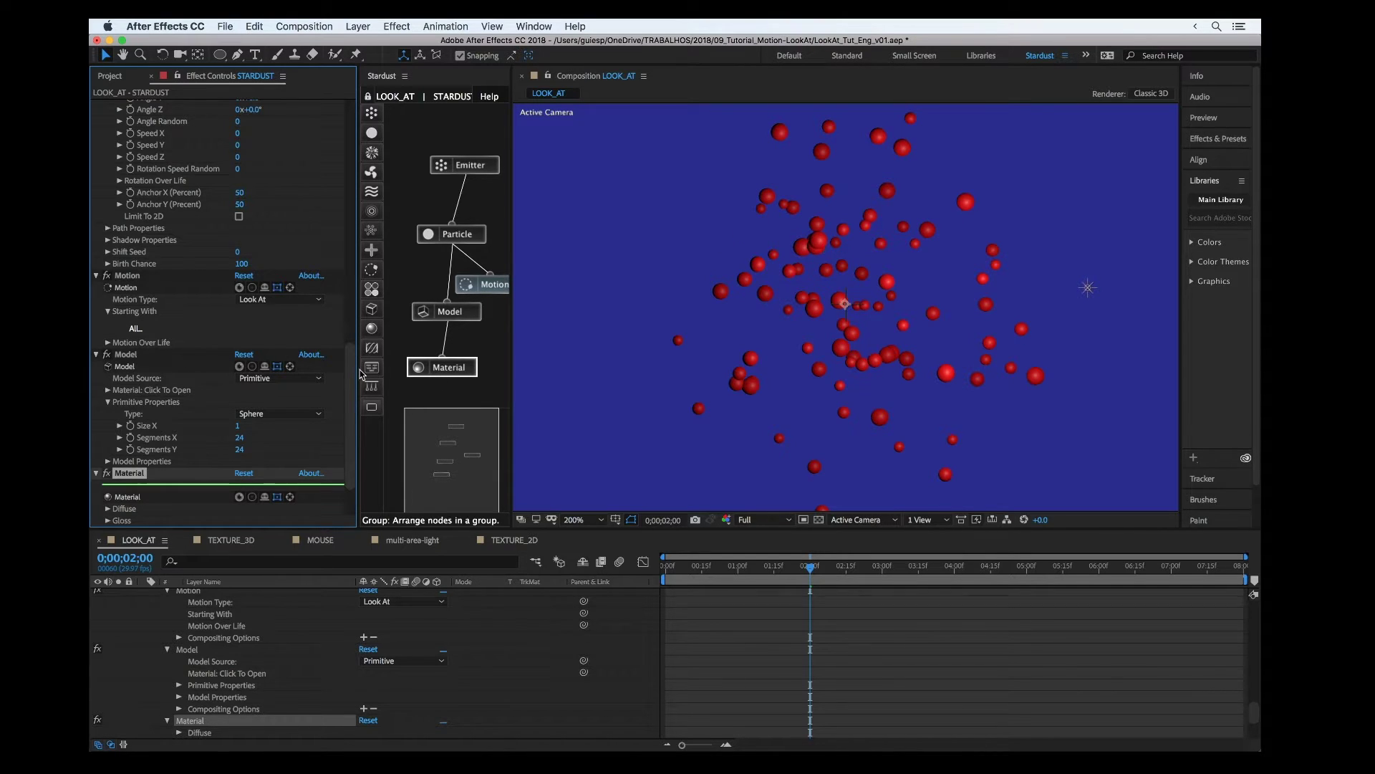
Open the TEXTURE_3D composition and preview its eye animation
click(111, 75)
click(125, 271)
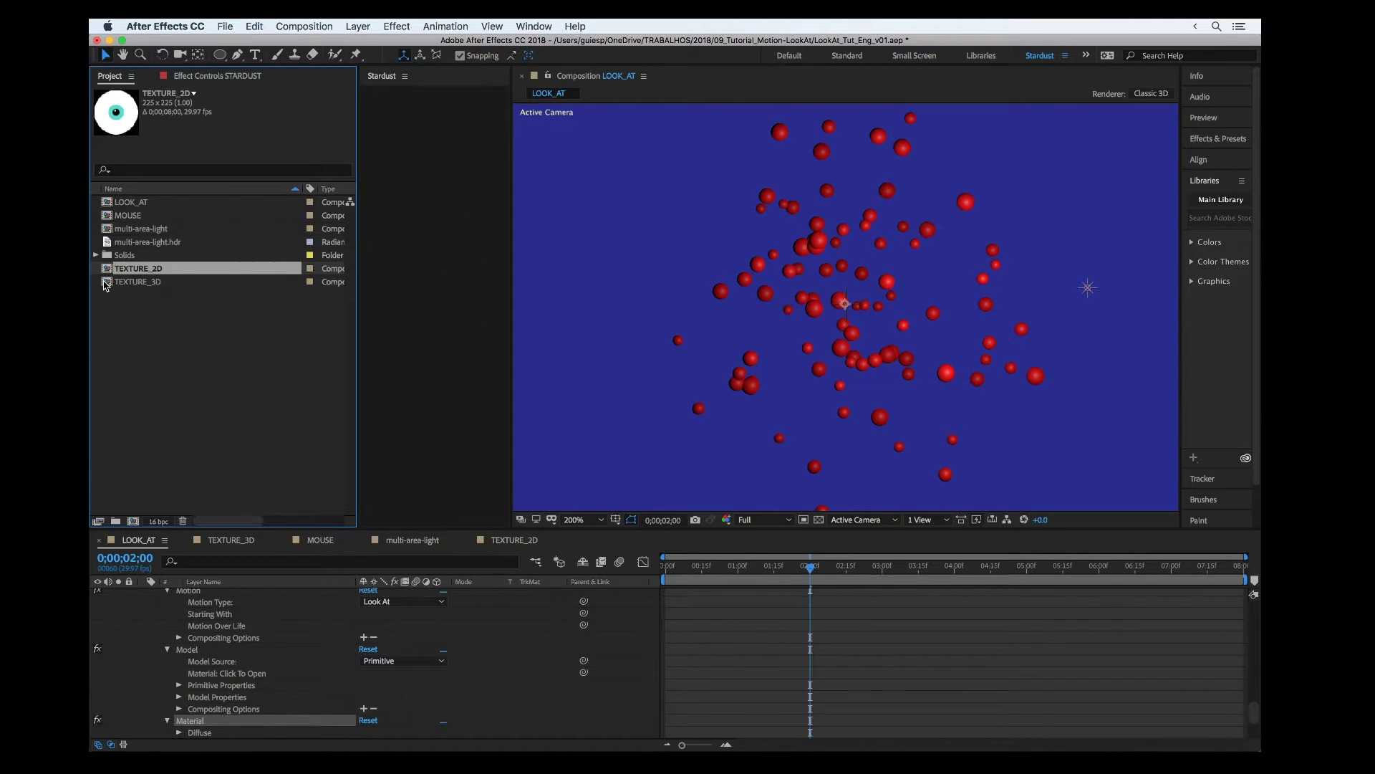
double_click(111, 283)
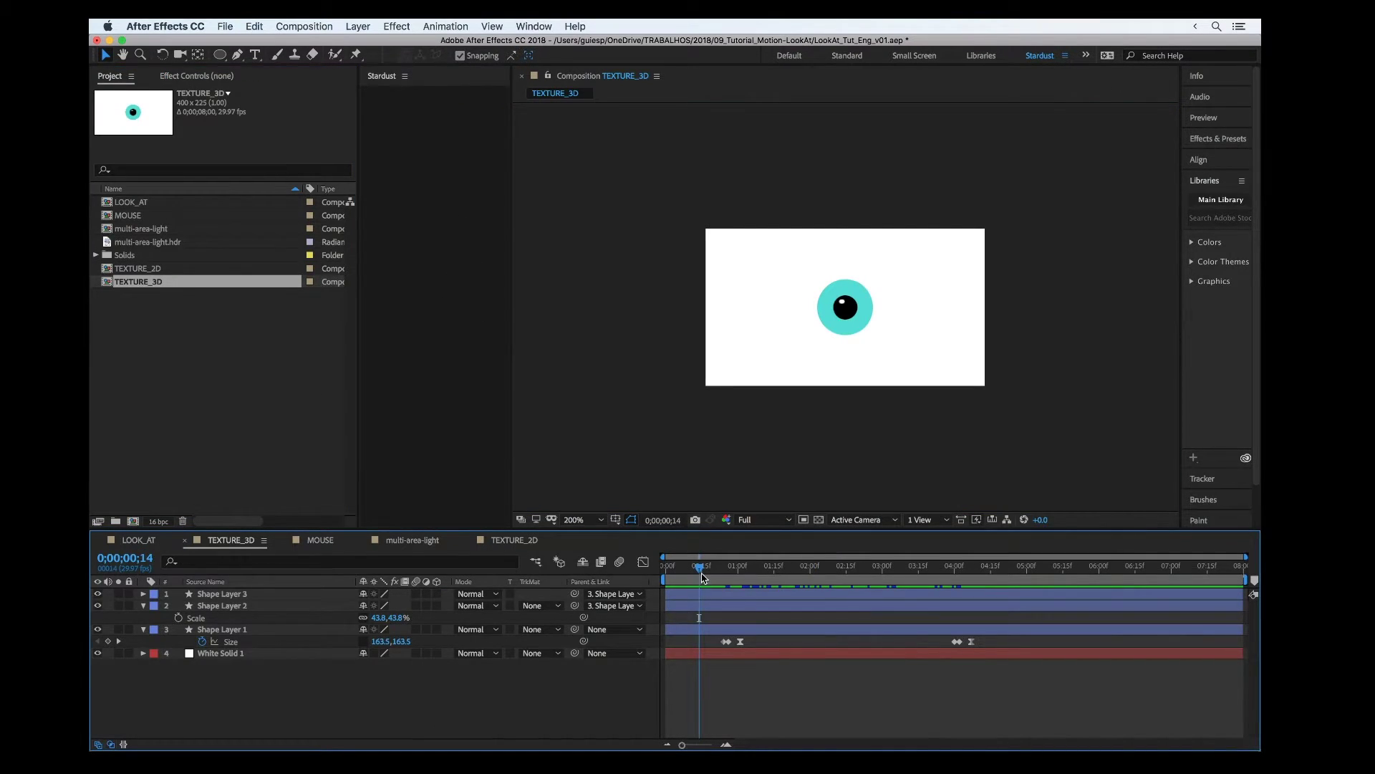
mouse_move(701, 577)
mouse_down()
mouse_move(665, 569)
mouse_move(700, 573)
mouse_up()
click(221, 606)
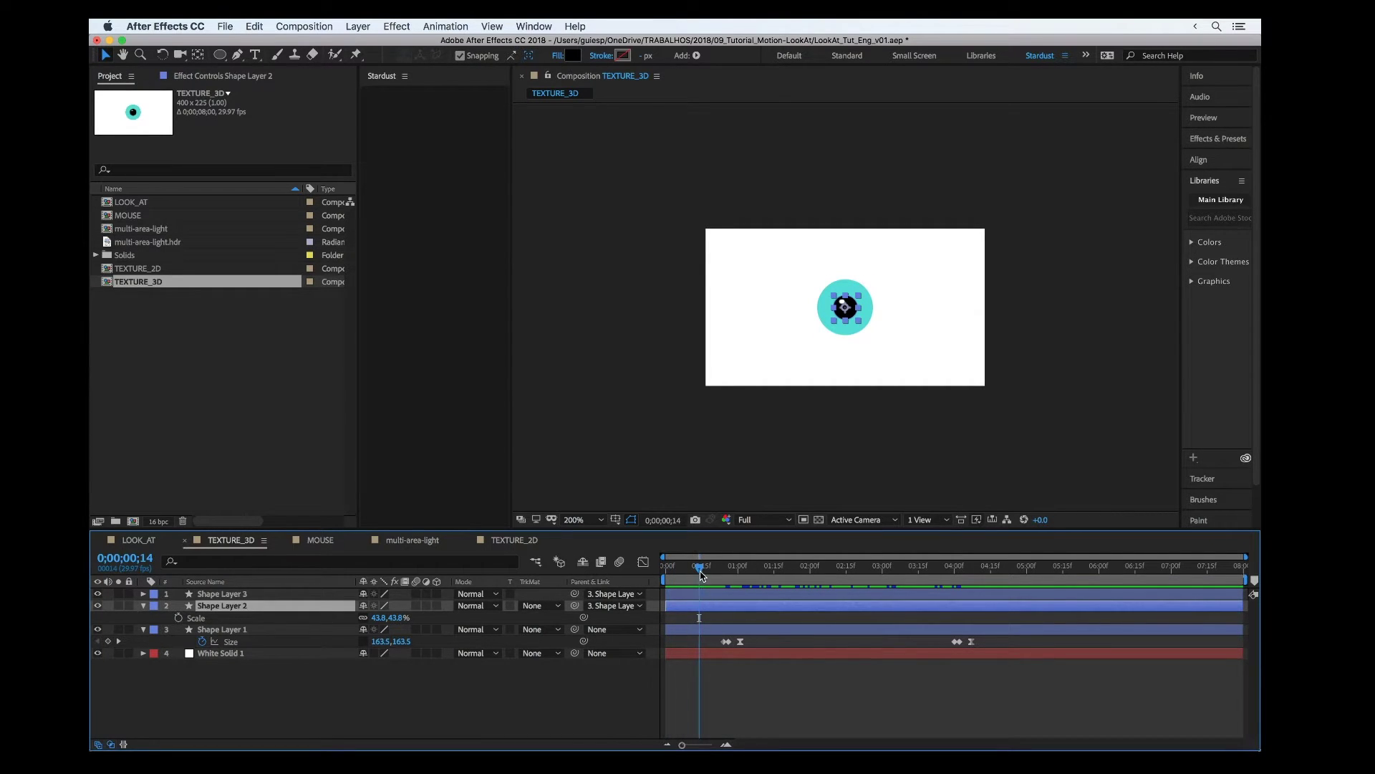
drag(701, 569, 839, 573)
click(232, 641)
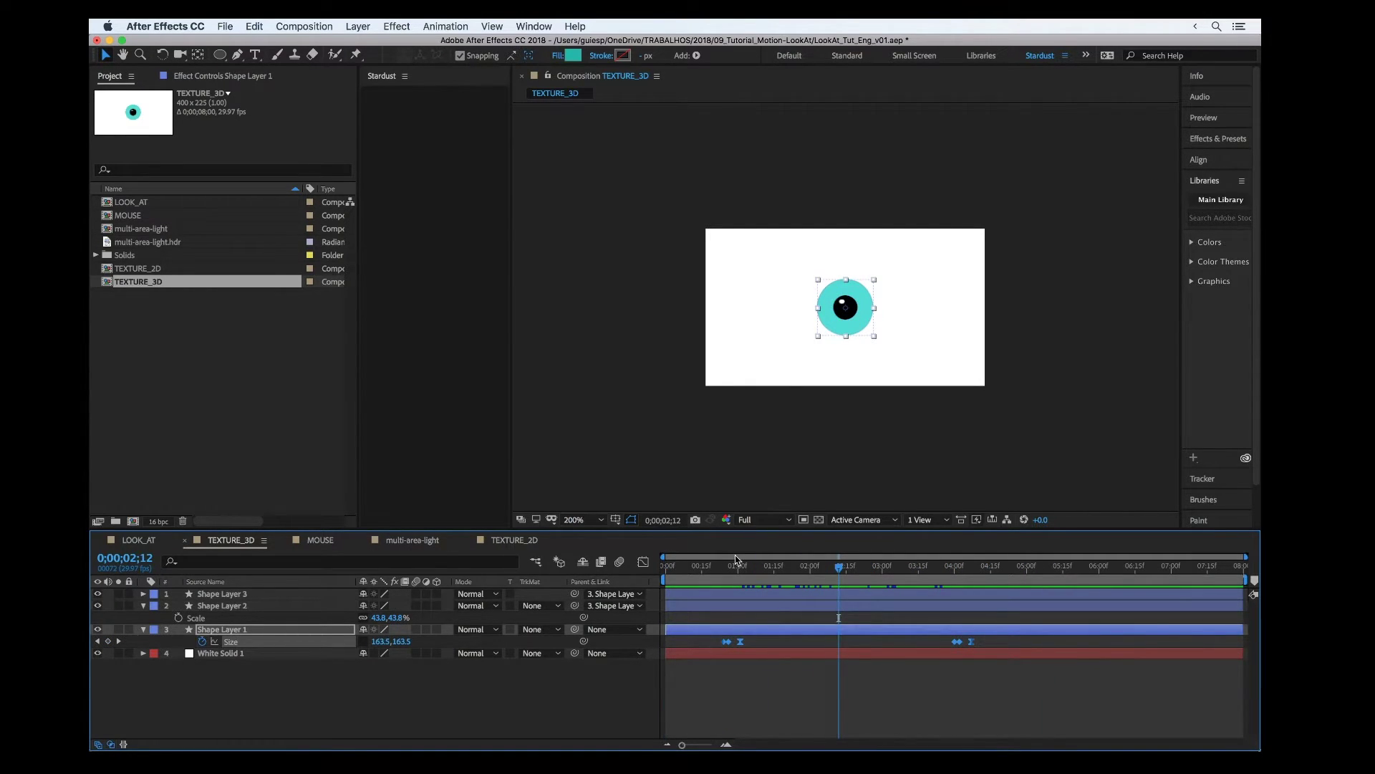
key(space)
key(space)
key(period)
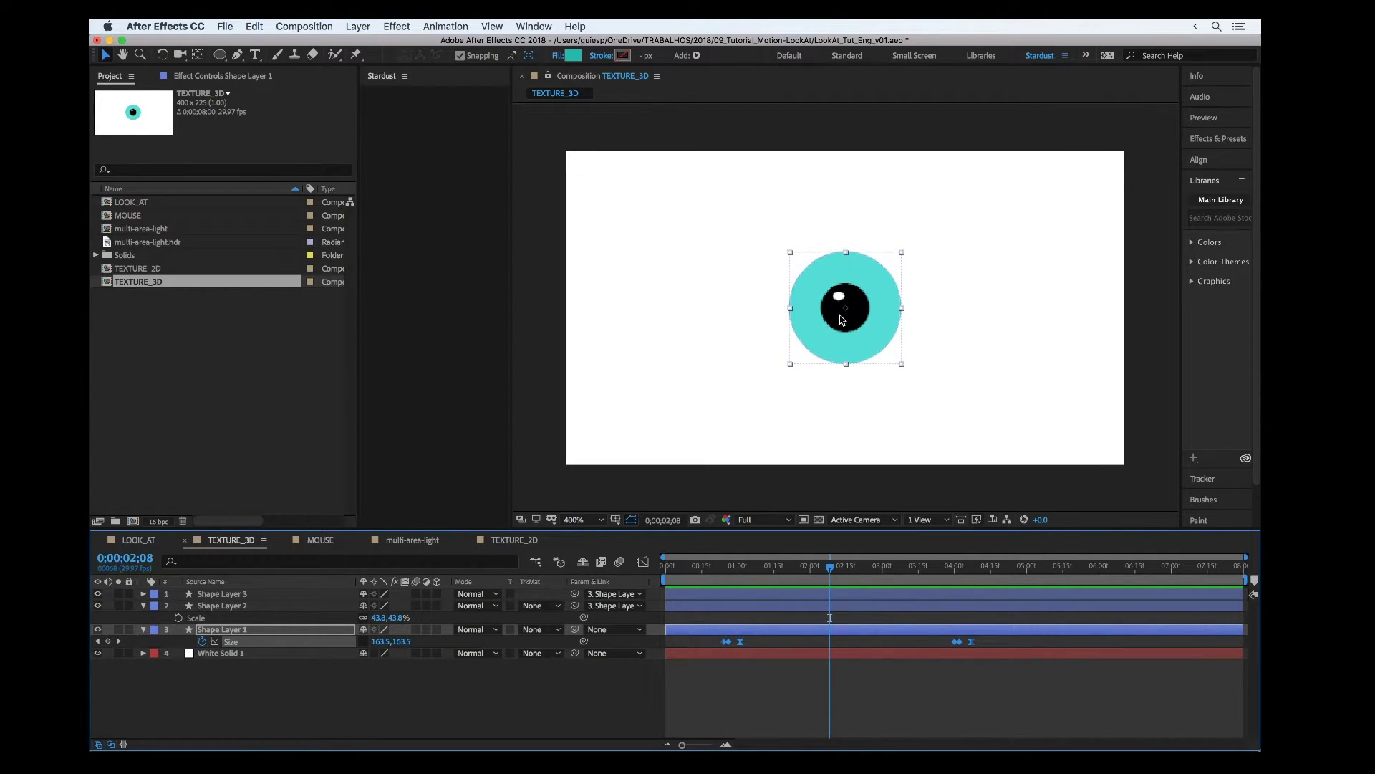
drag(831, 575, 1034, 566)
Add TEXTURE_3D as a hidden layer in the LOOK_AT composition
click(134, 545)
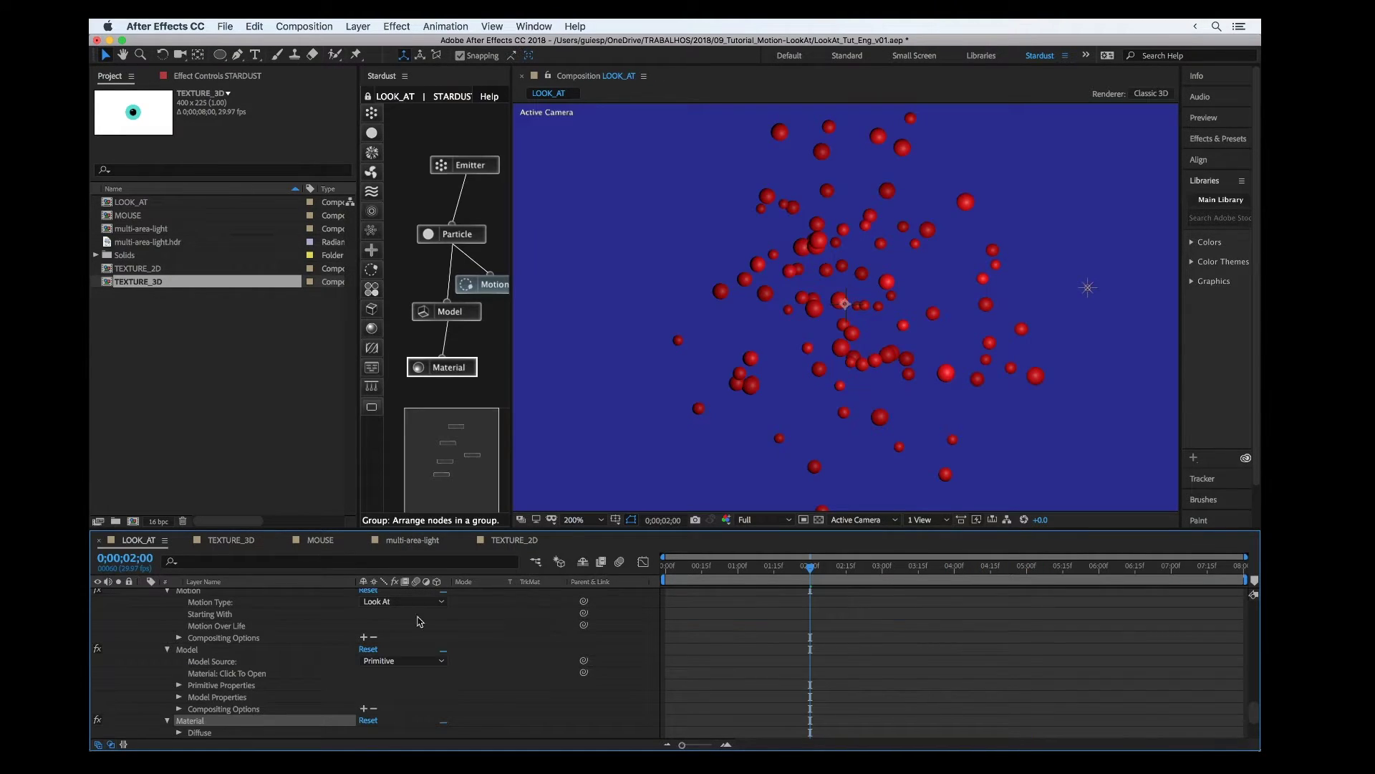
scroll(161, 636, up, 10)
click(145, 630)
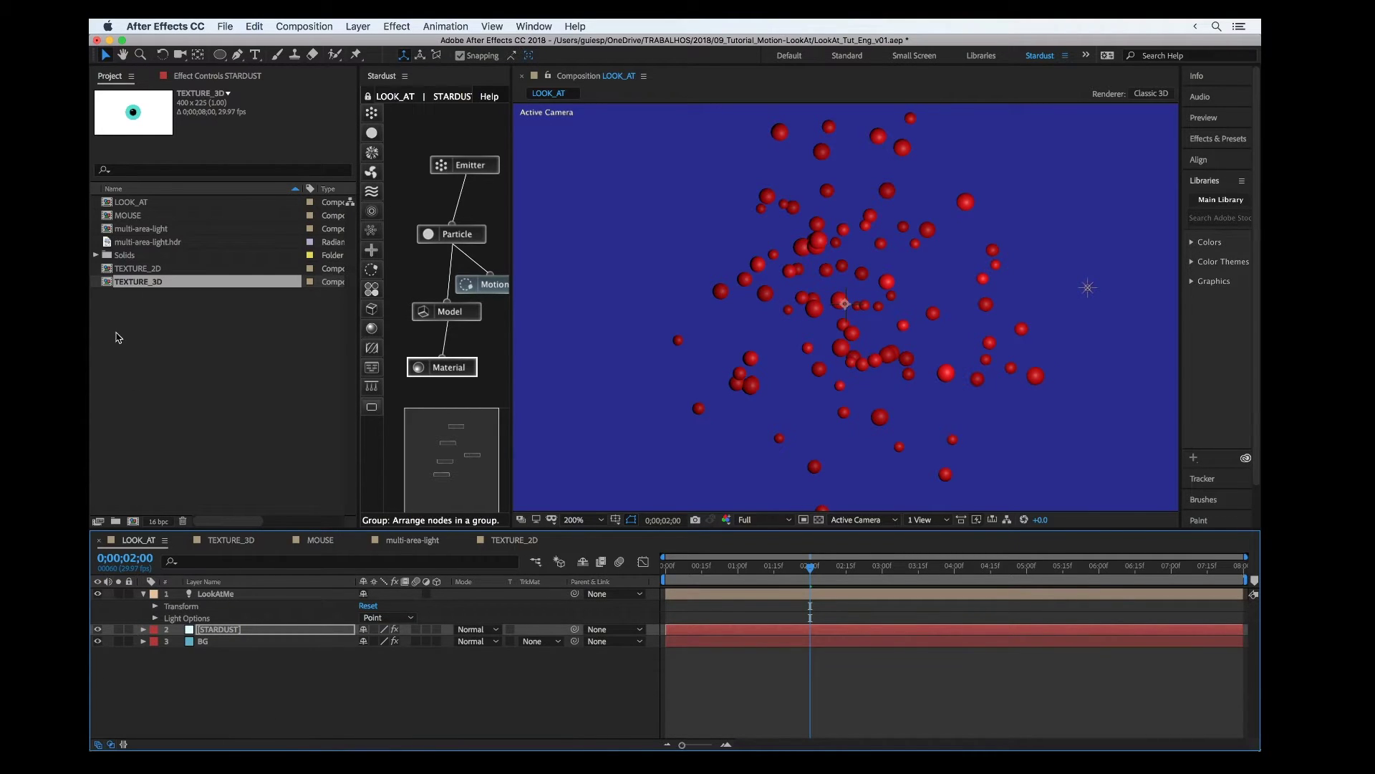
drag(132, 282, 252, 684)
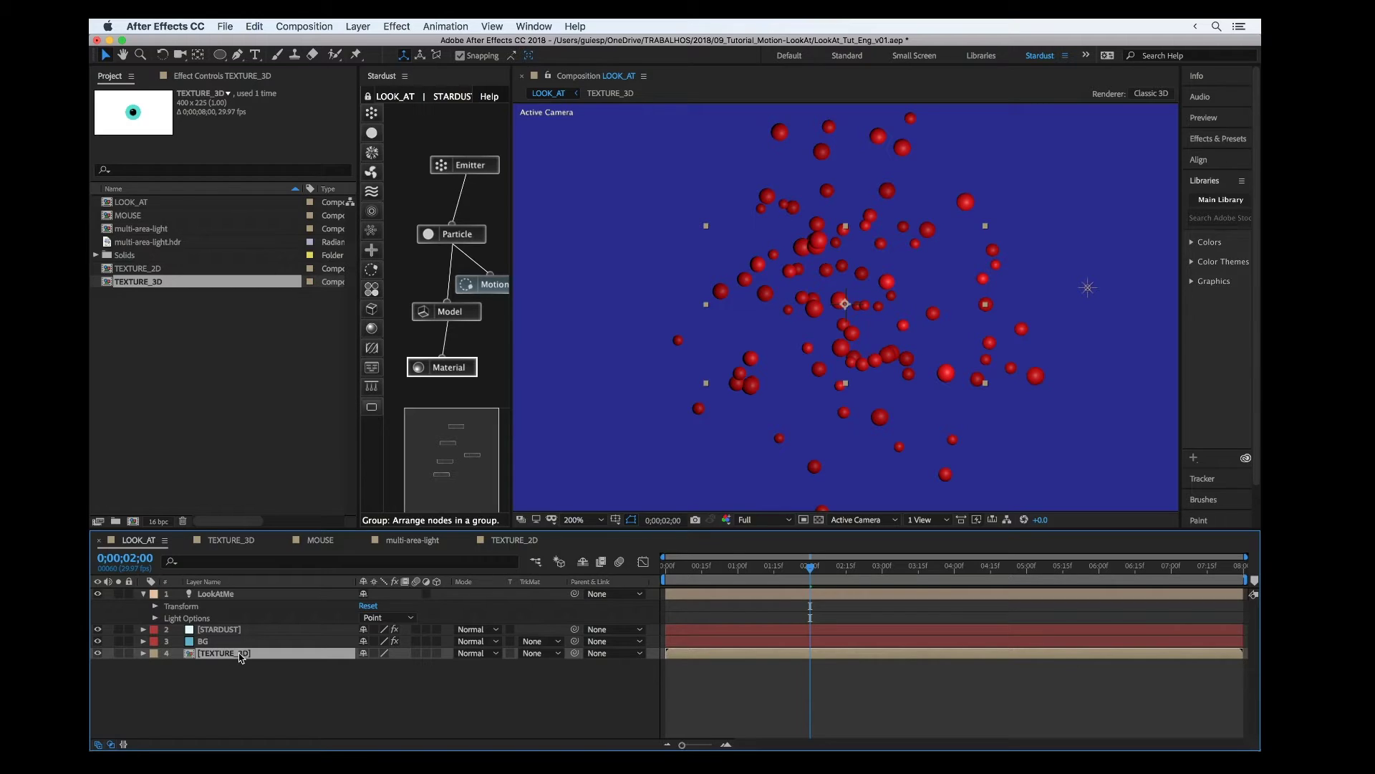
click(98, 653)
Set the Material's Diffuse Texture to 4. TEXTURE_3D and Color From Particle to 0
click(433, 367)
click(191, 75)
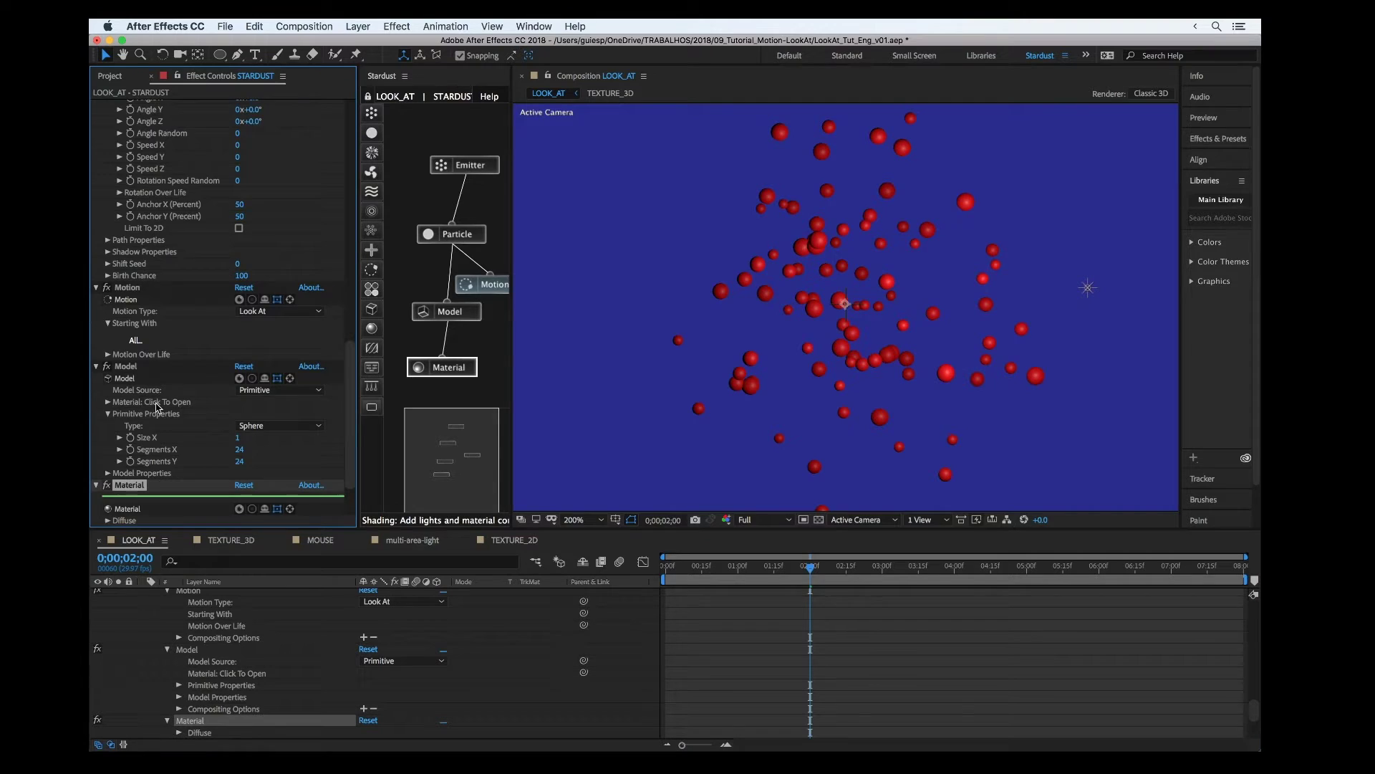
scroll(158, 407, down, 1)
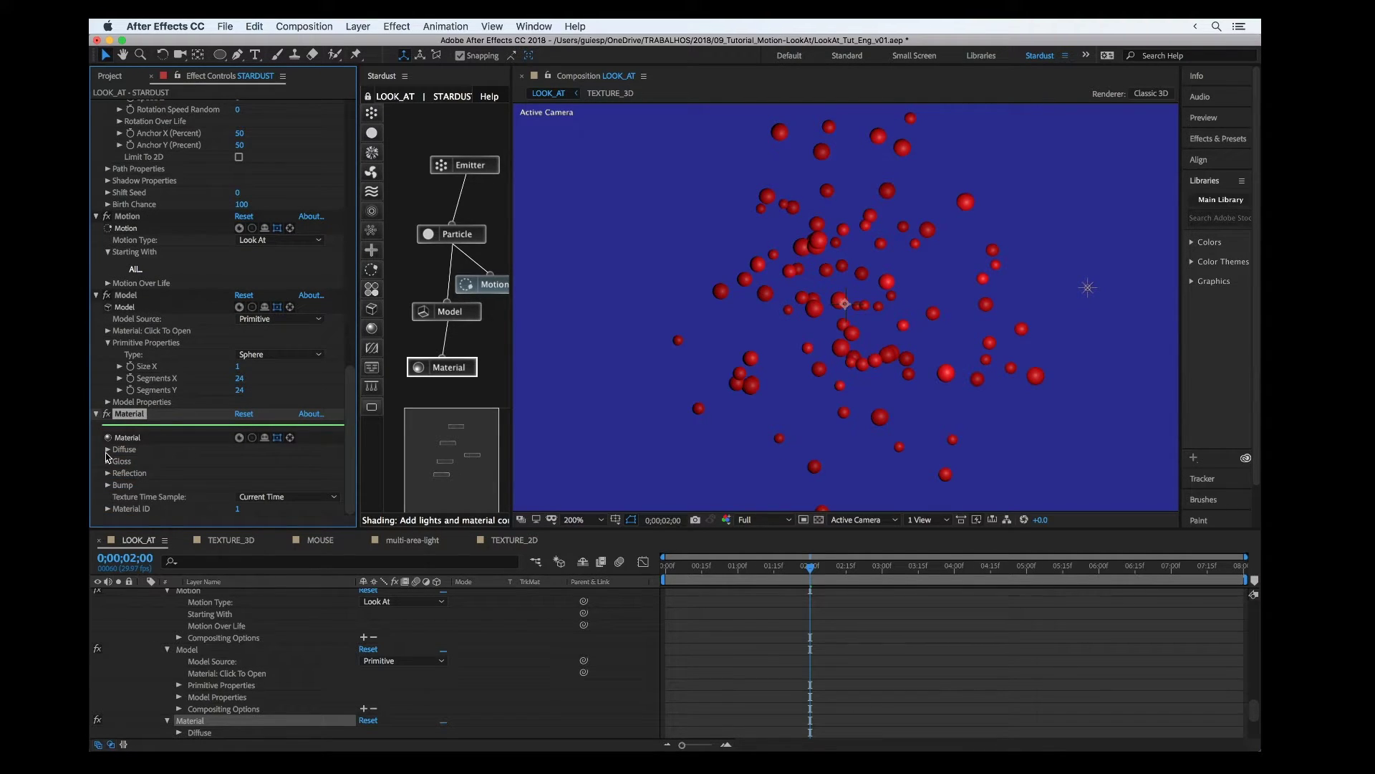
click(106, 451)
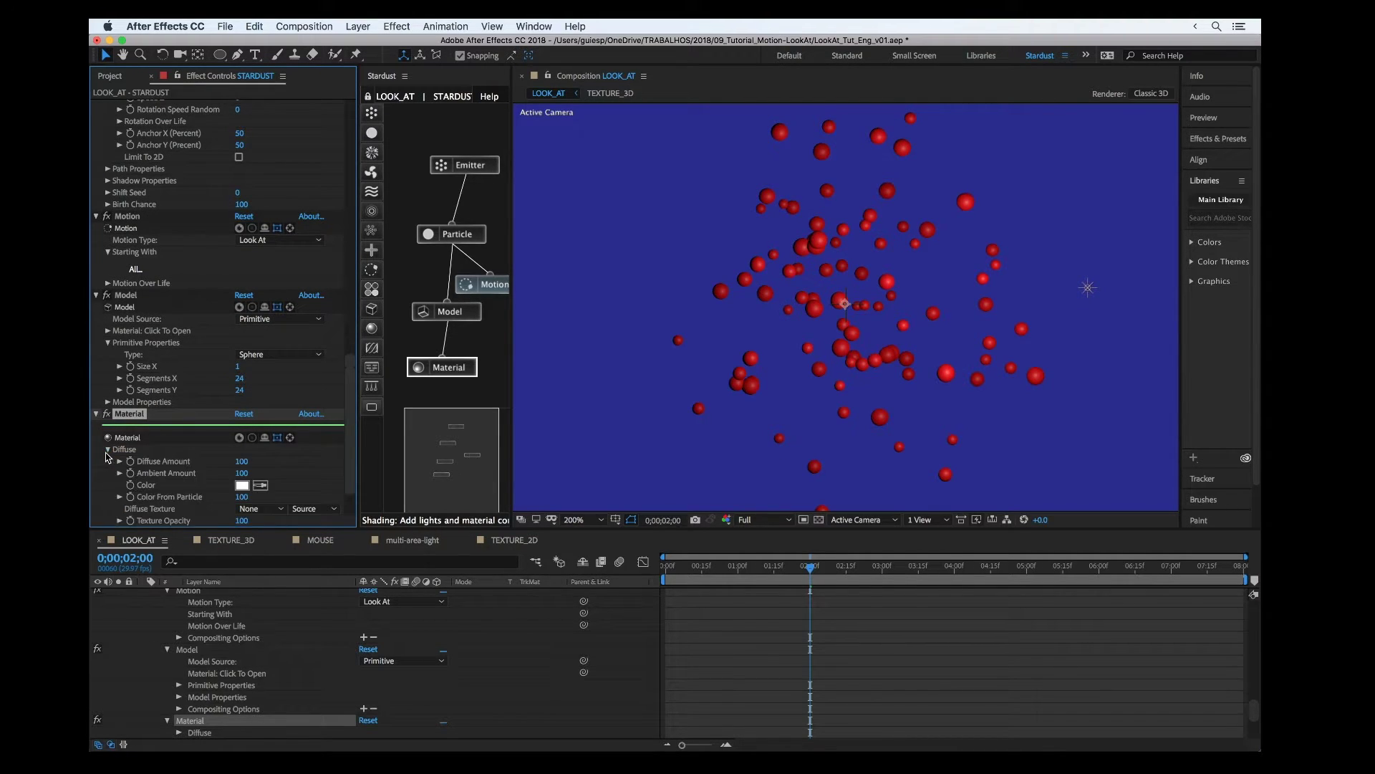
click(252, 510)
click(277, 571)
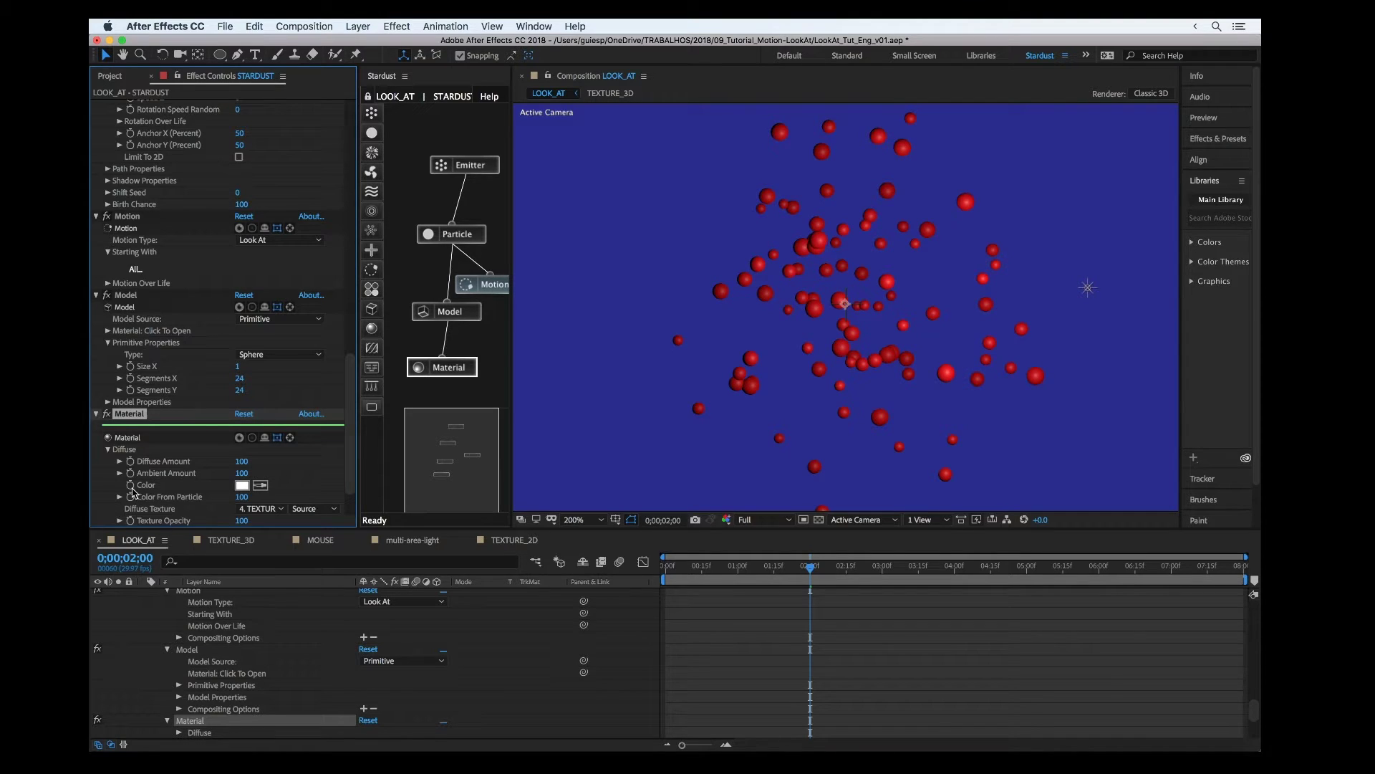
click(244, 497)
key(Return)
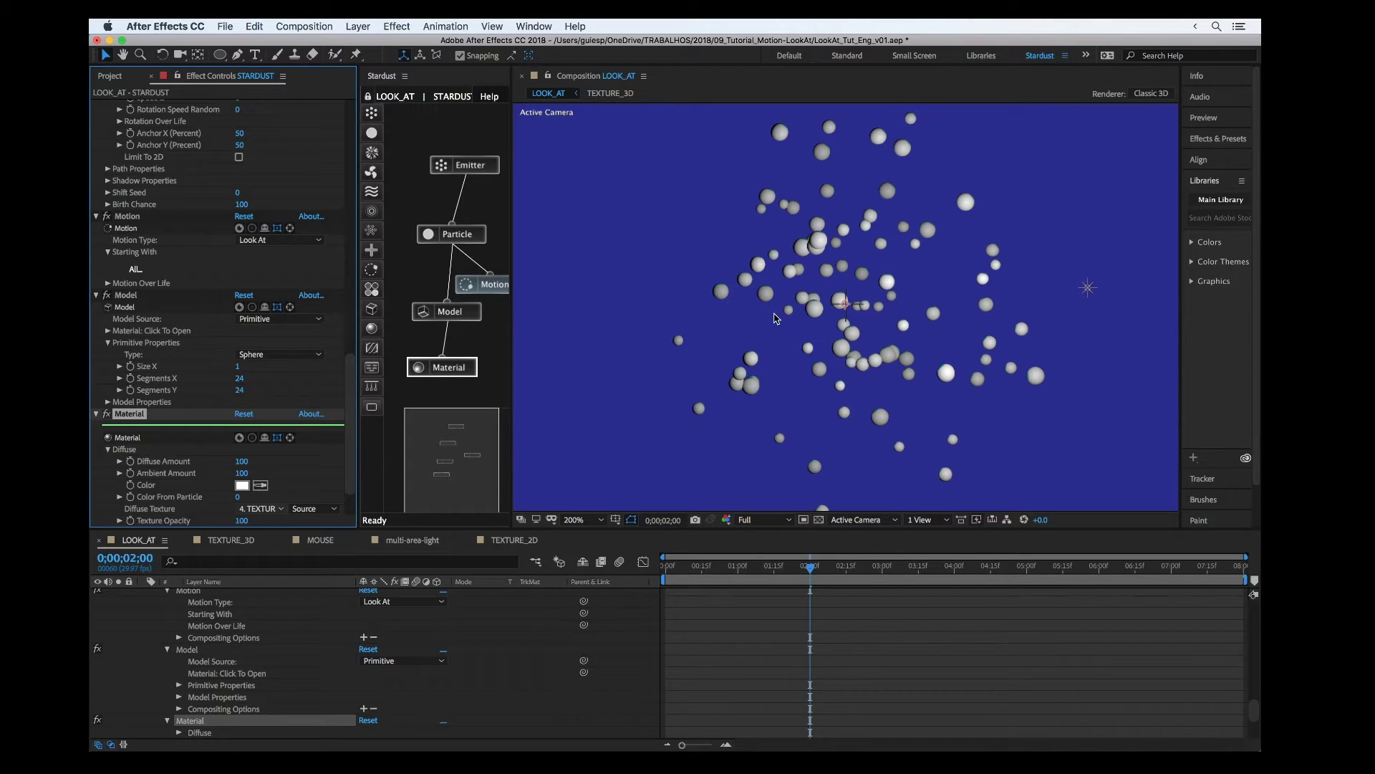
key(period)
key(comma)
Set the Stardust particle starting rotation to X -65°, Y -98°, Z 102° so the eye texture shows
scroll(204, 405, up, 3)
scroll(204, 405, up, 2)
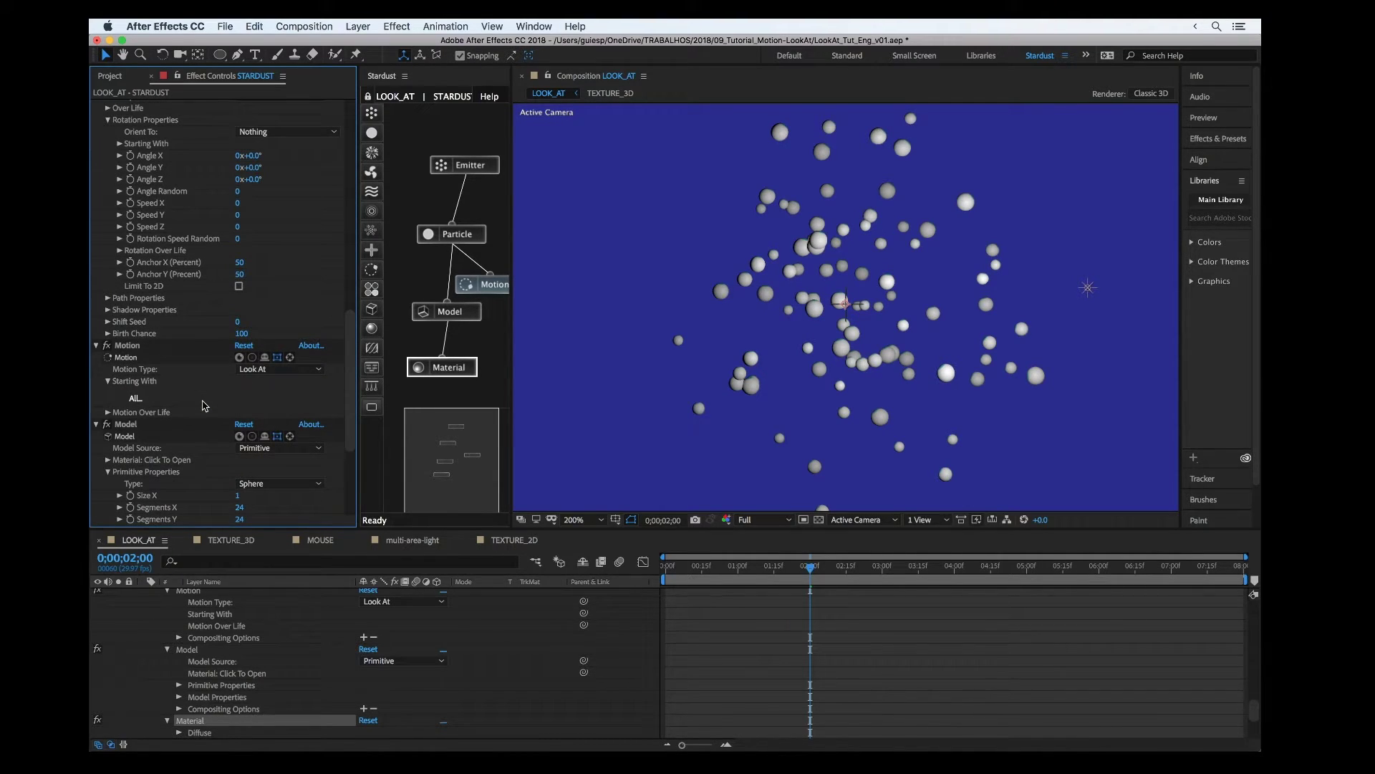
scroll(214, 221, up, 2)
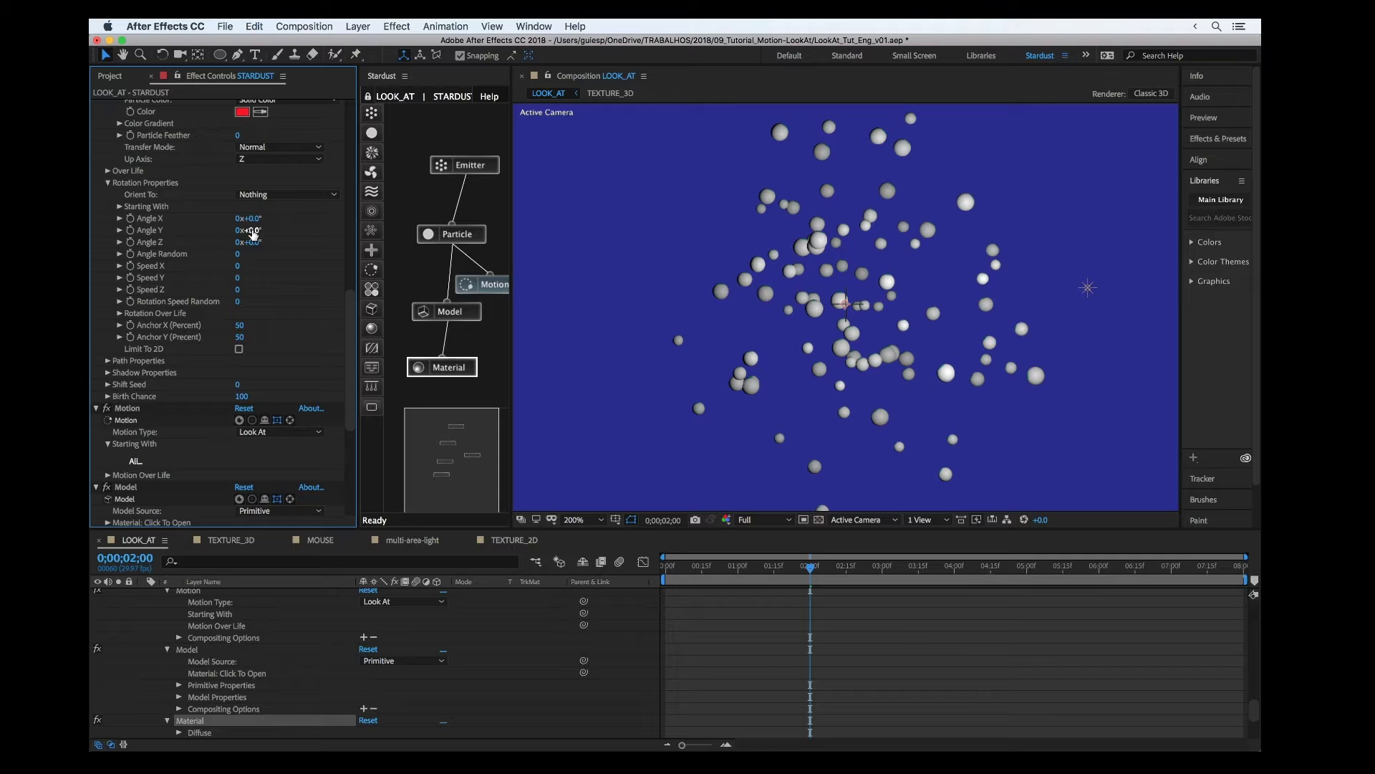
drag(246, 230, 187, 226)
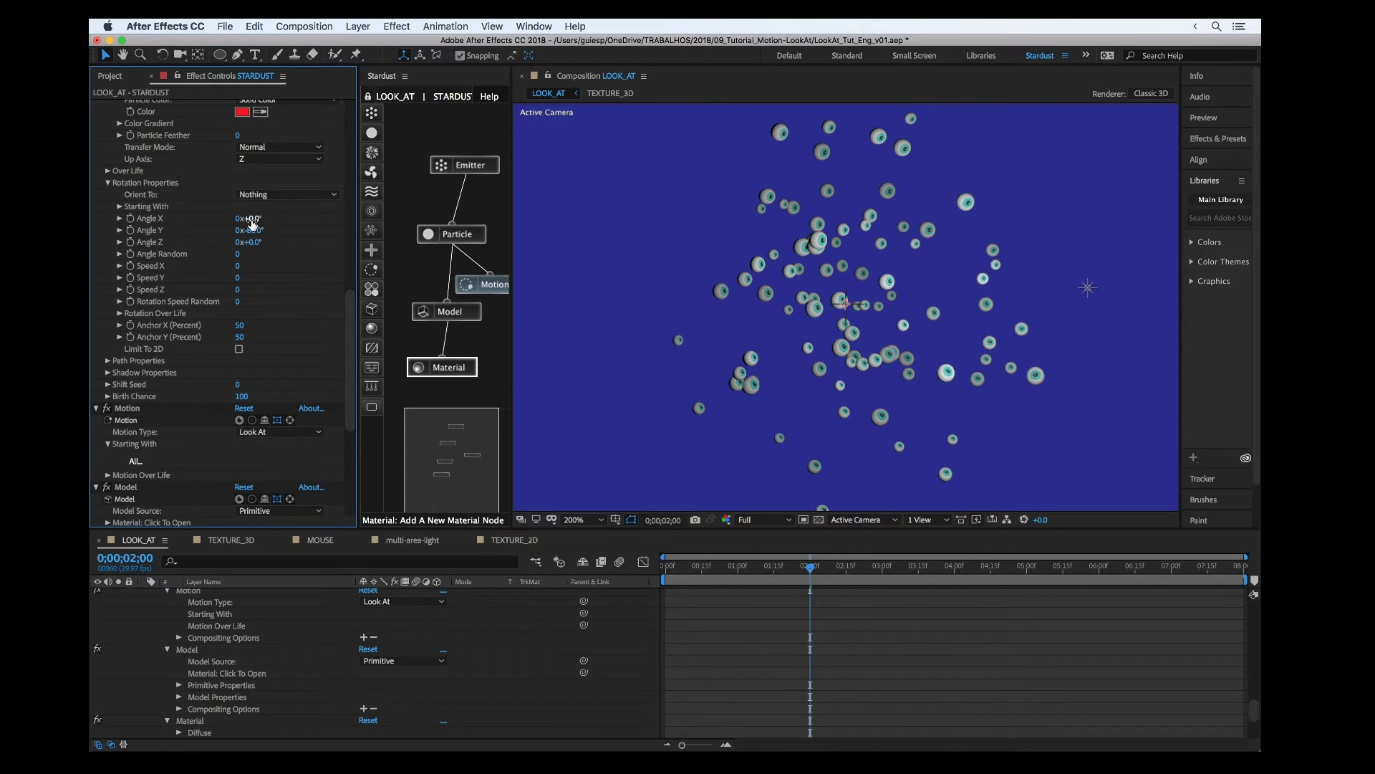
drag(251, 218, 273, 218)
drag(311, 253, 408, 251)
mouse_move(252, 230)
mouse_down()
mouse_move(302, 235)
mouse_move(192, 243)
mouse_move(238, 243)
mouse_up()
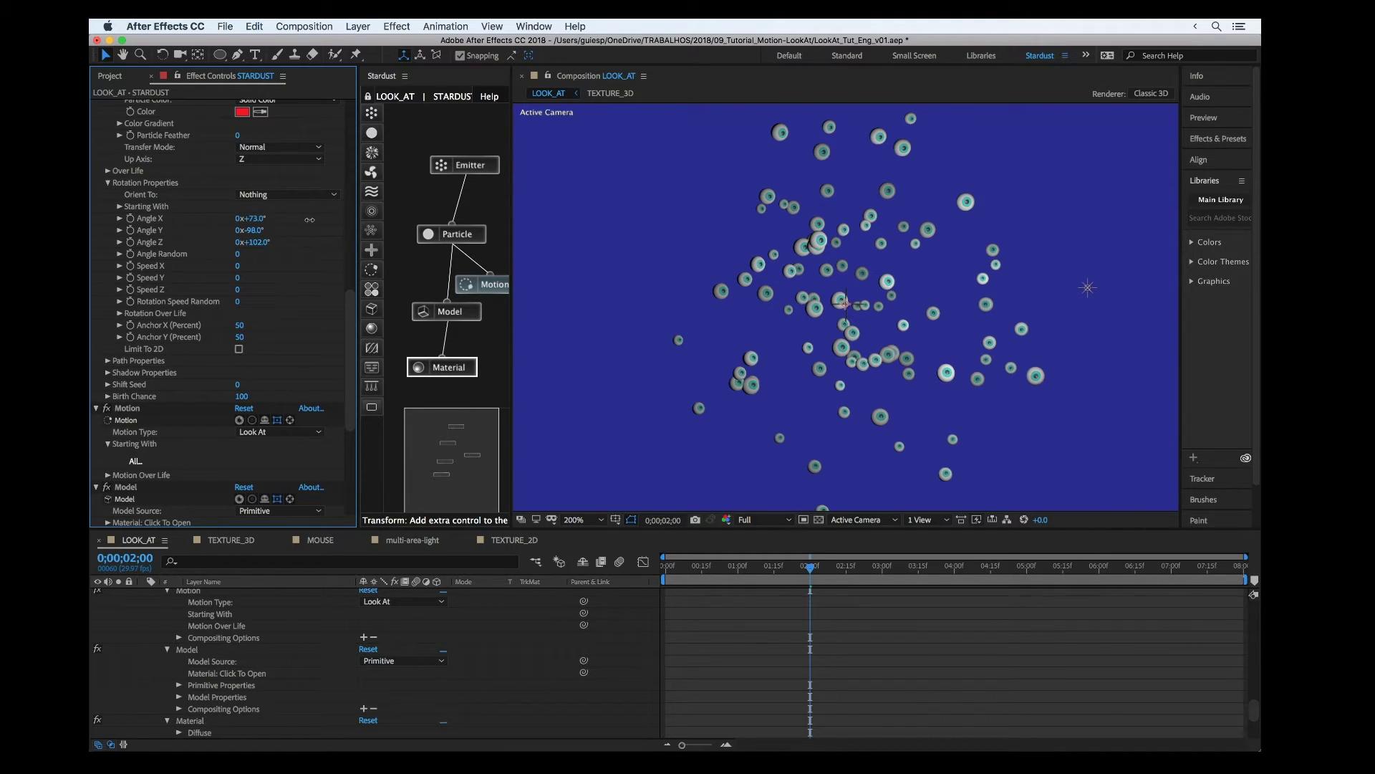
drag(252, 218, 210, 217)
Set the particles' Orient To option to Light
click(247, 194)
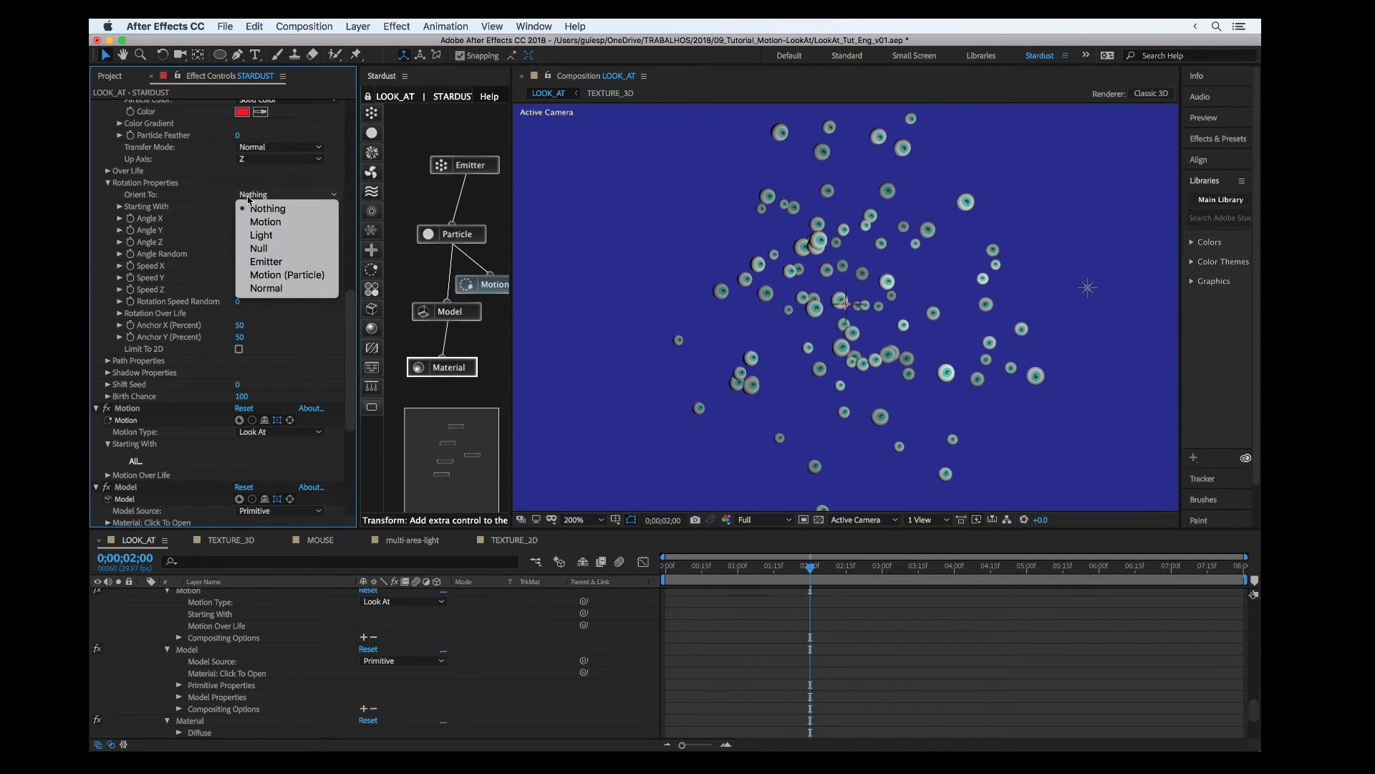
click(260, 235)
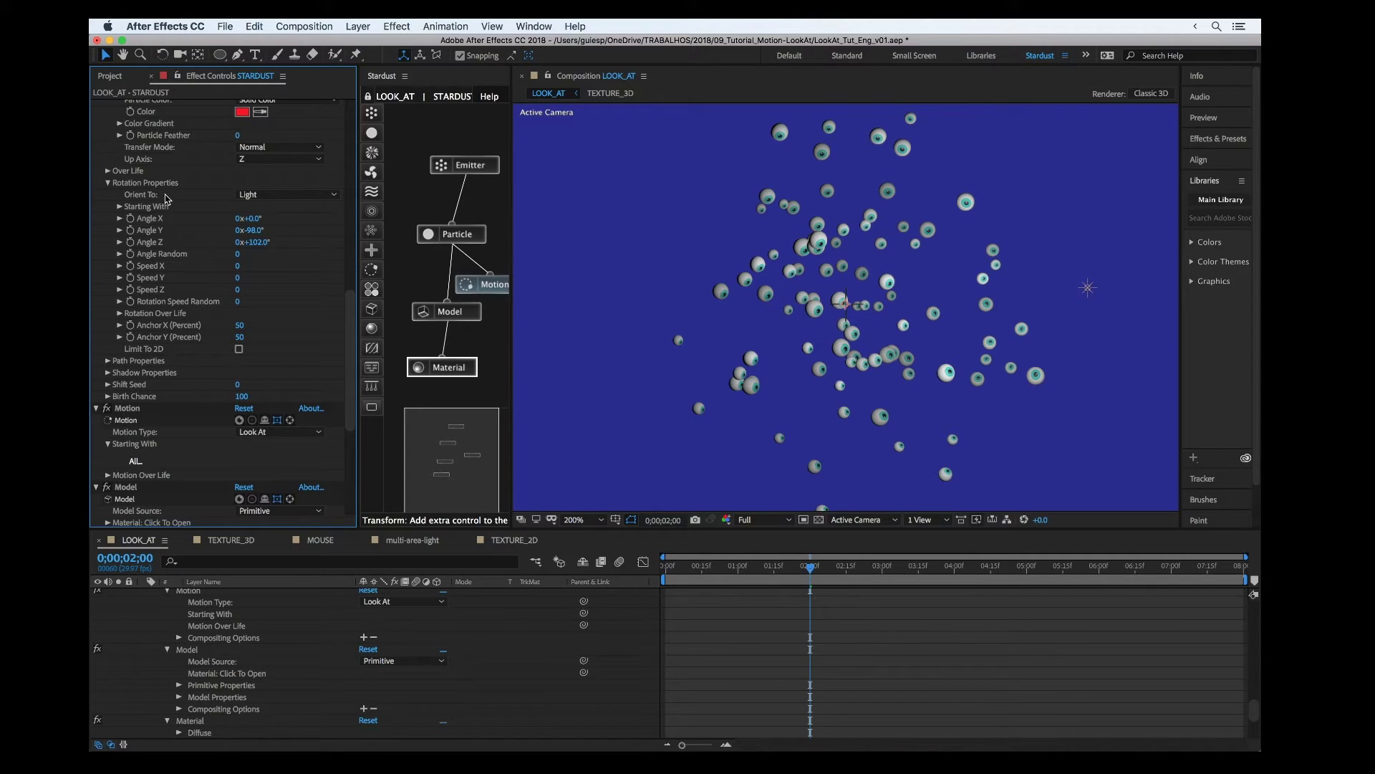
scroll(280, 625, up, 10)
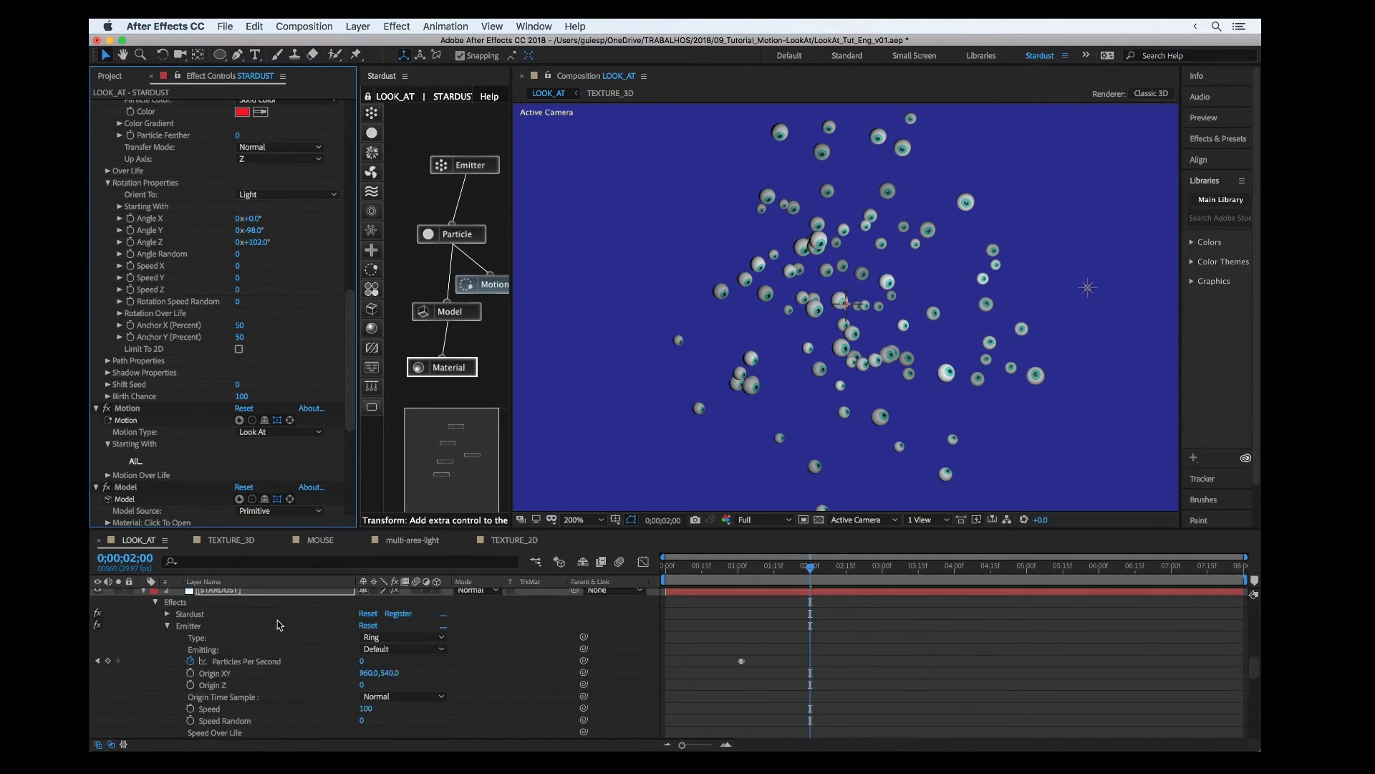
Move the LookAtMe light along its X axis so the eyeballs follow it
click(215, 596)
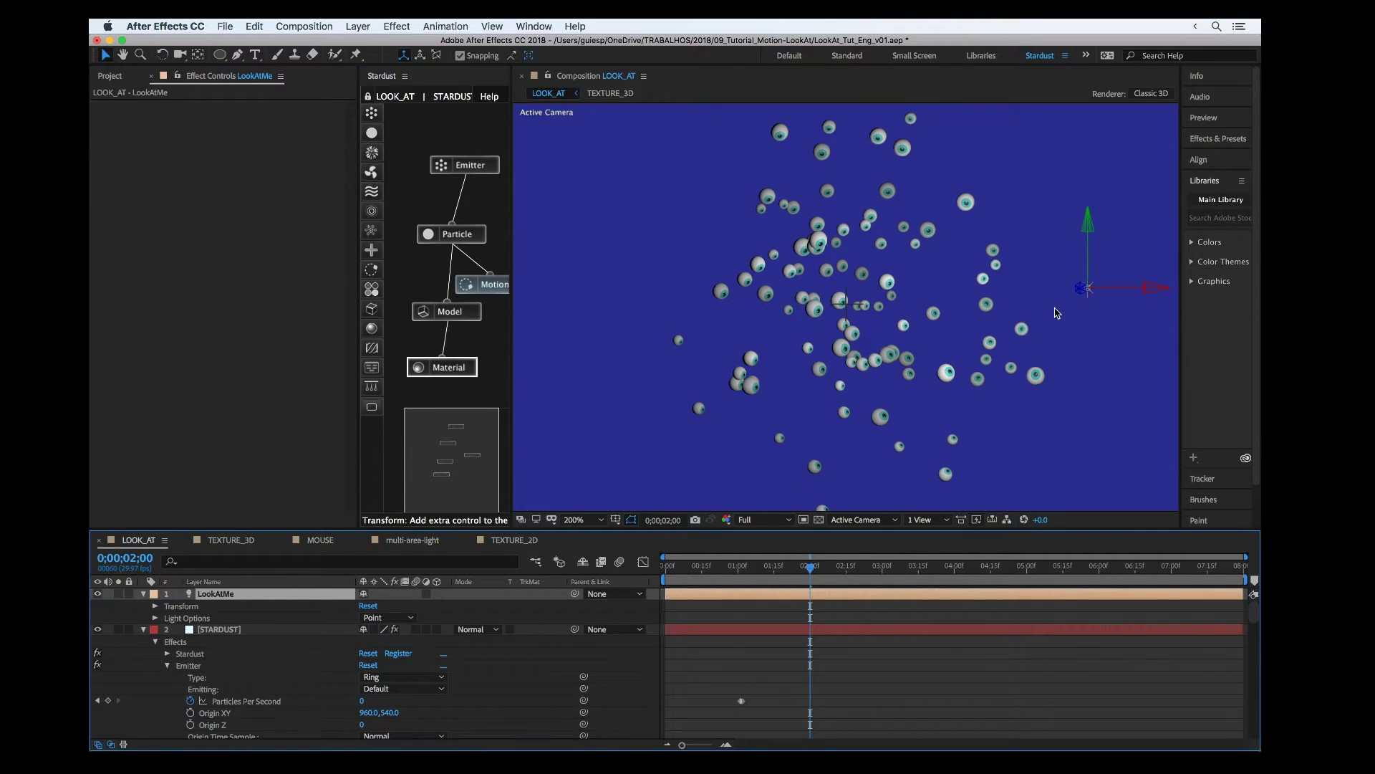
drag(1126, 286, 948, 286)
mouse_move(1075, 283)
mouse_down()
mouse_move(1136, 283)
mouse_move(623, 273)
mouse_move(519, 222)
mouse_move(745, 281)
mouse_move(1115, 285)
mouse_up()
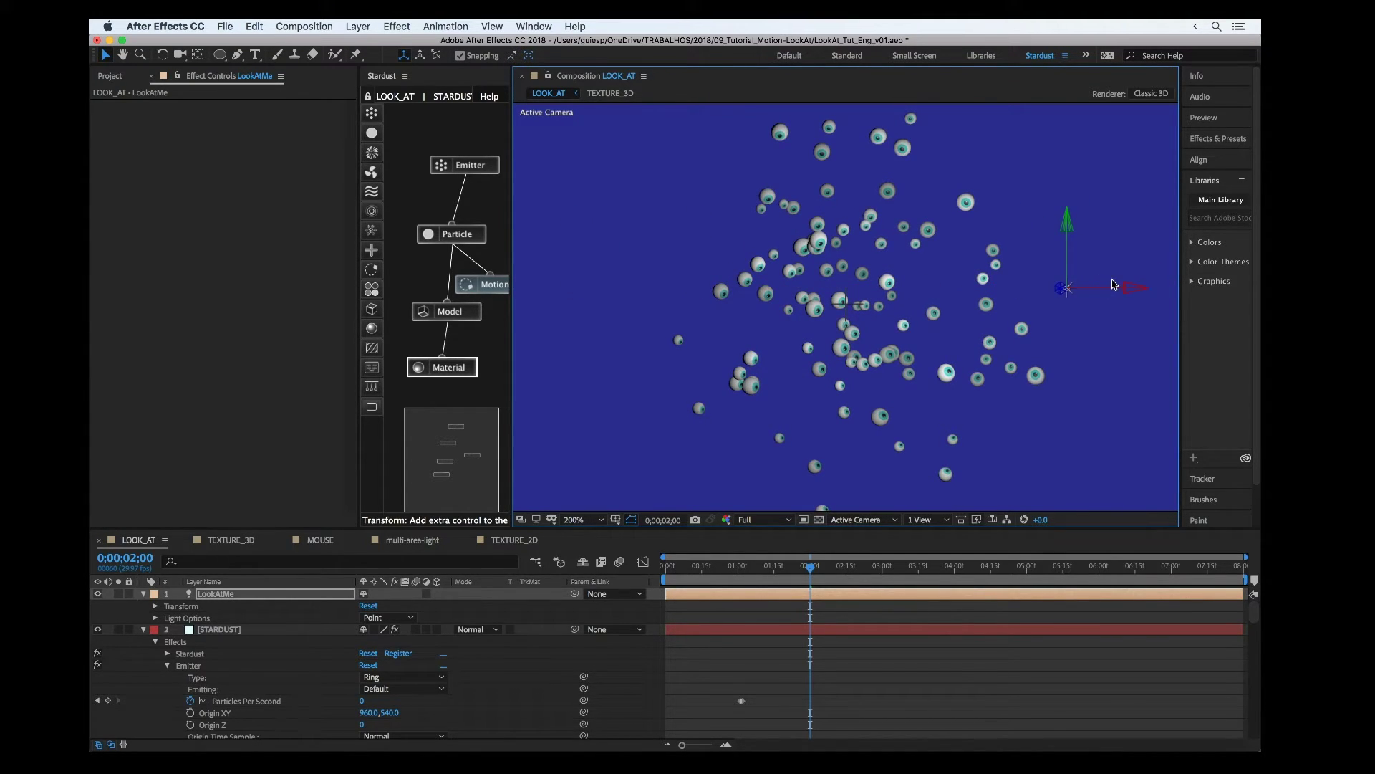
click(144, 630)
Turn on Ambient Occlusion in the STARDUST Render Settings
click(142, 596)
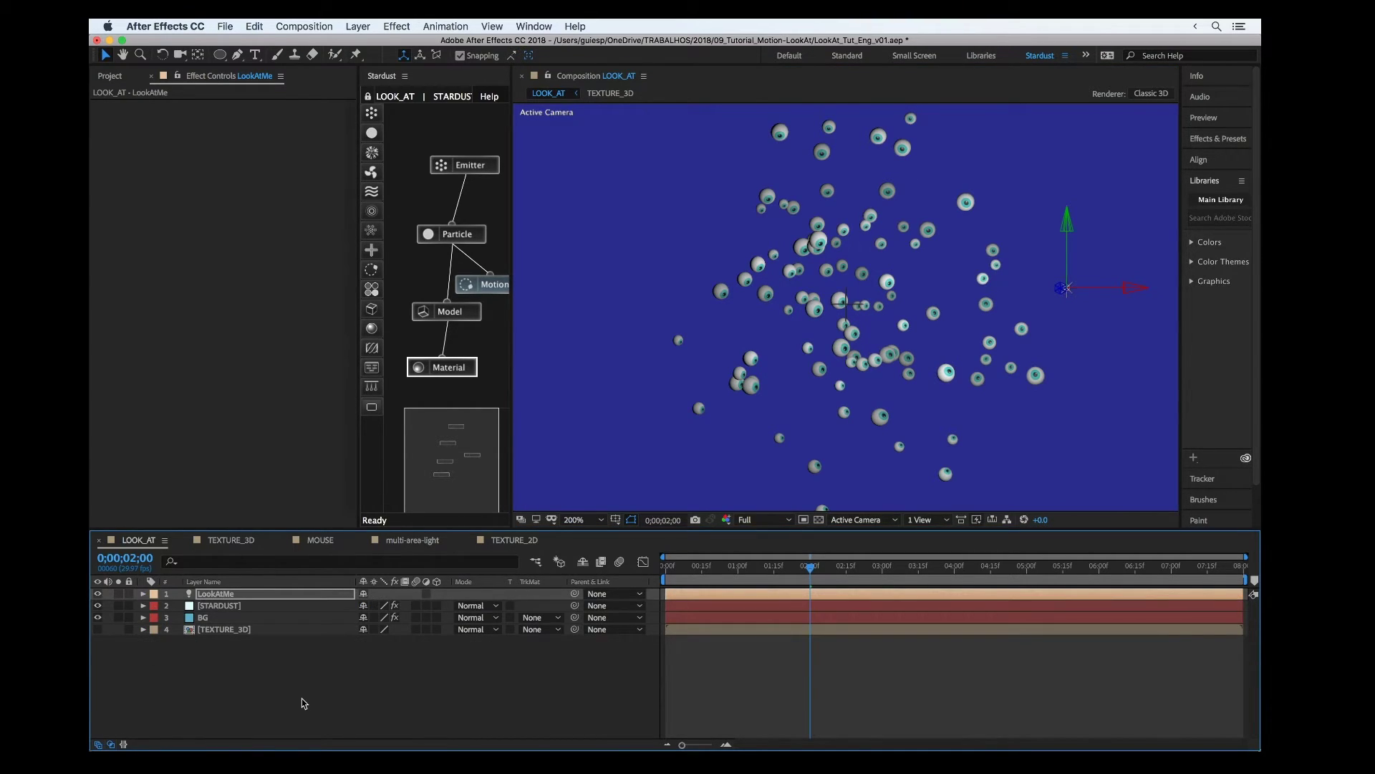
click(305, 703)
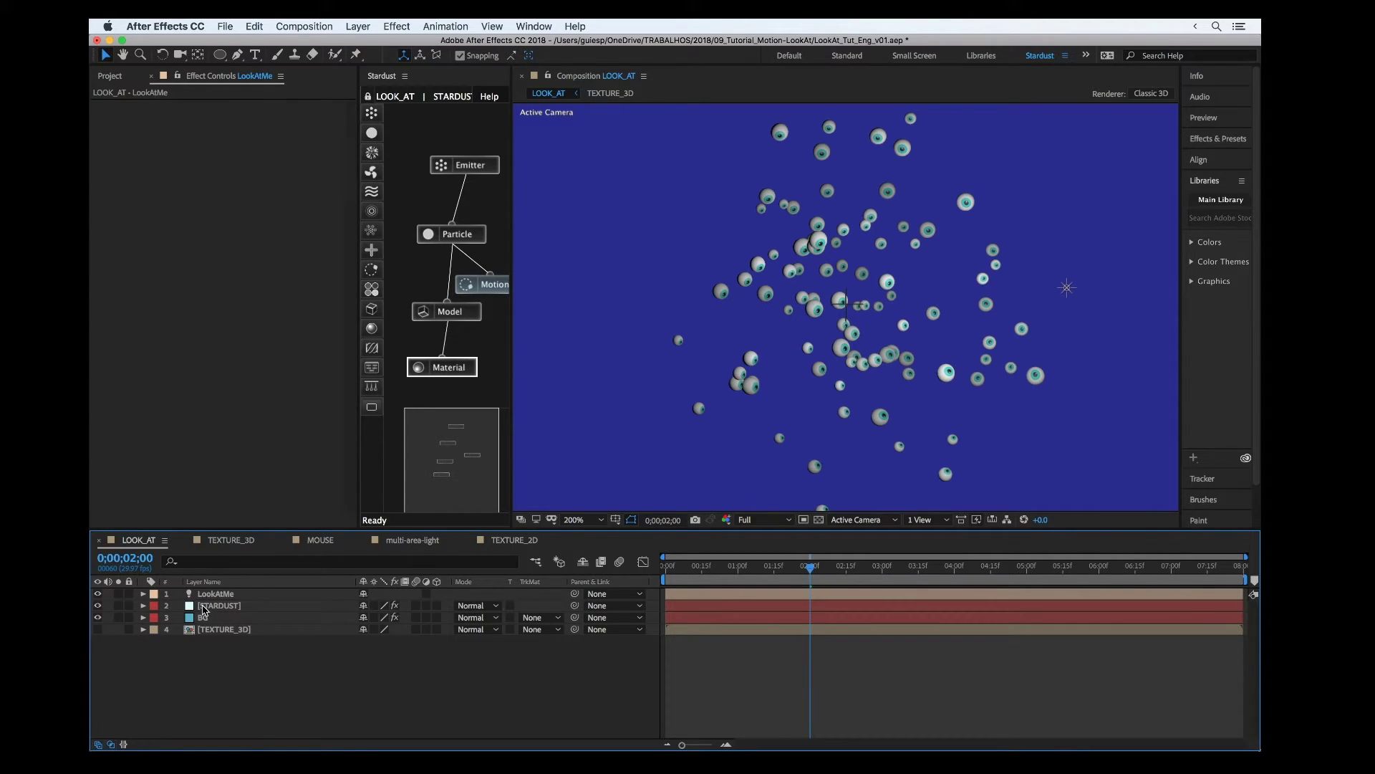
click(204, 607)
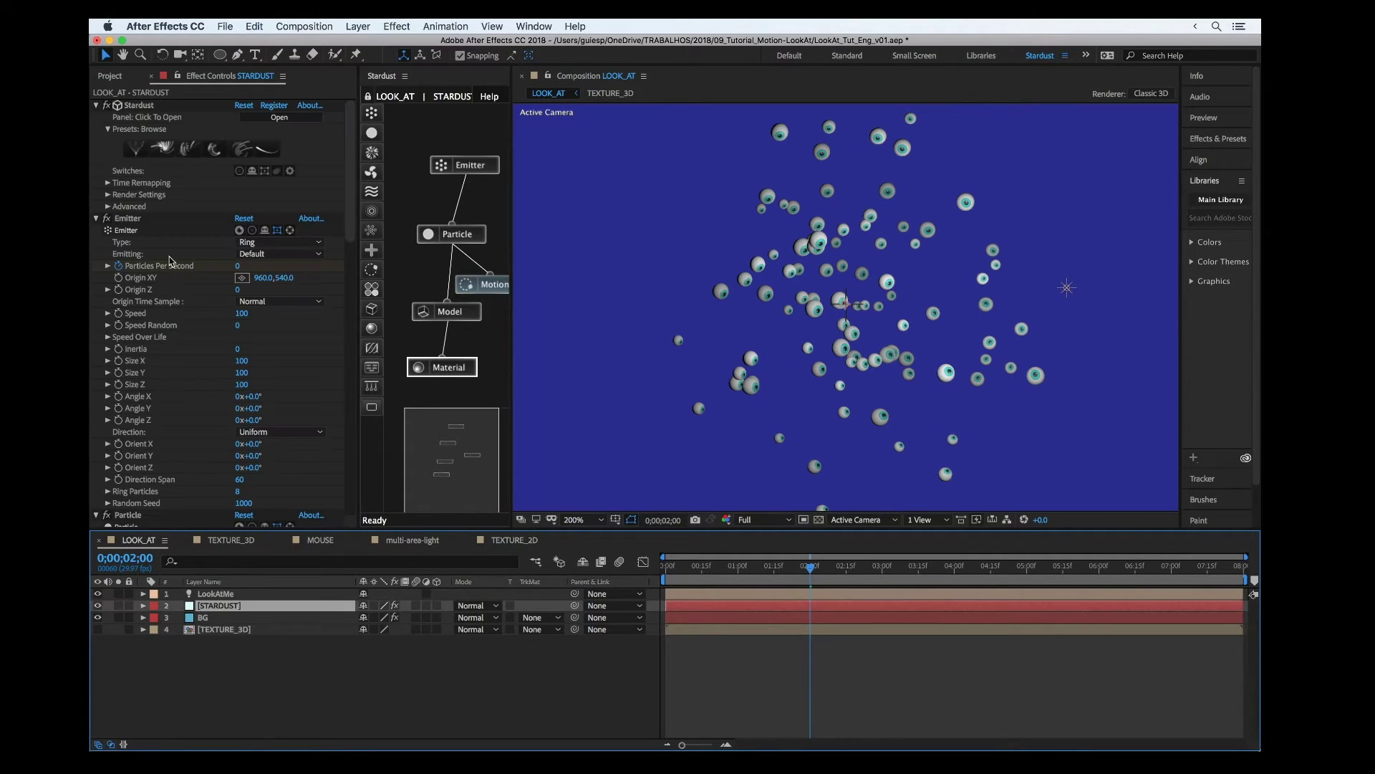
click(108, 207)
click(108, 195)
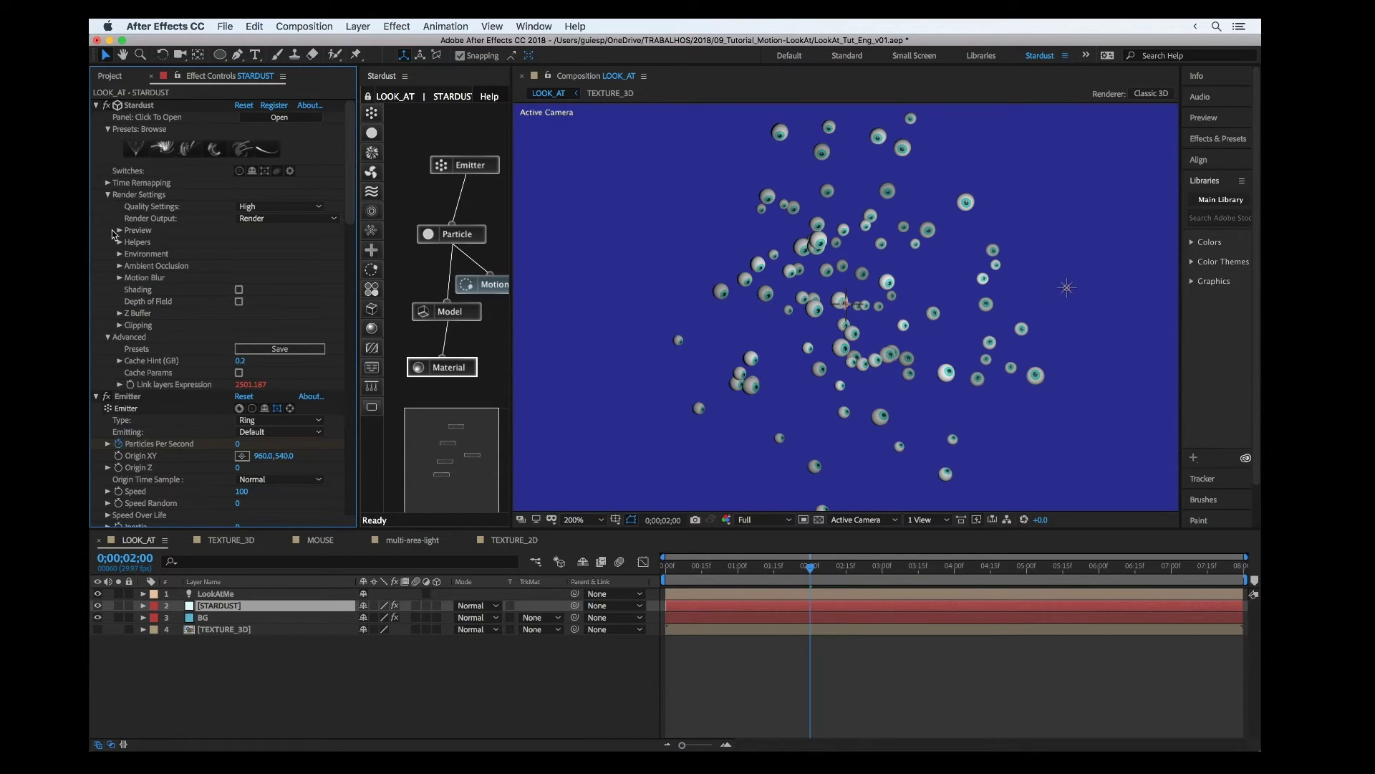
click(120, 267)
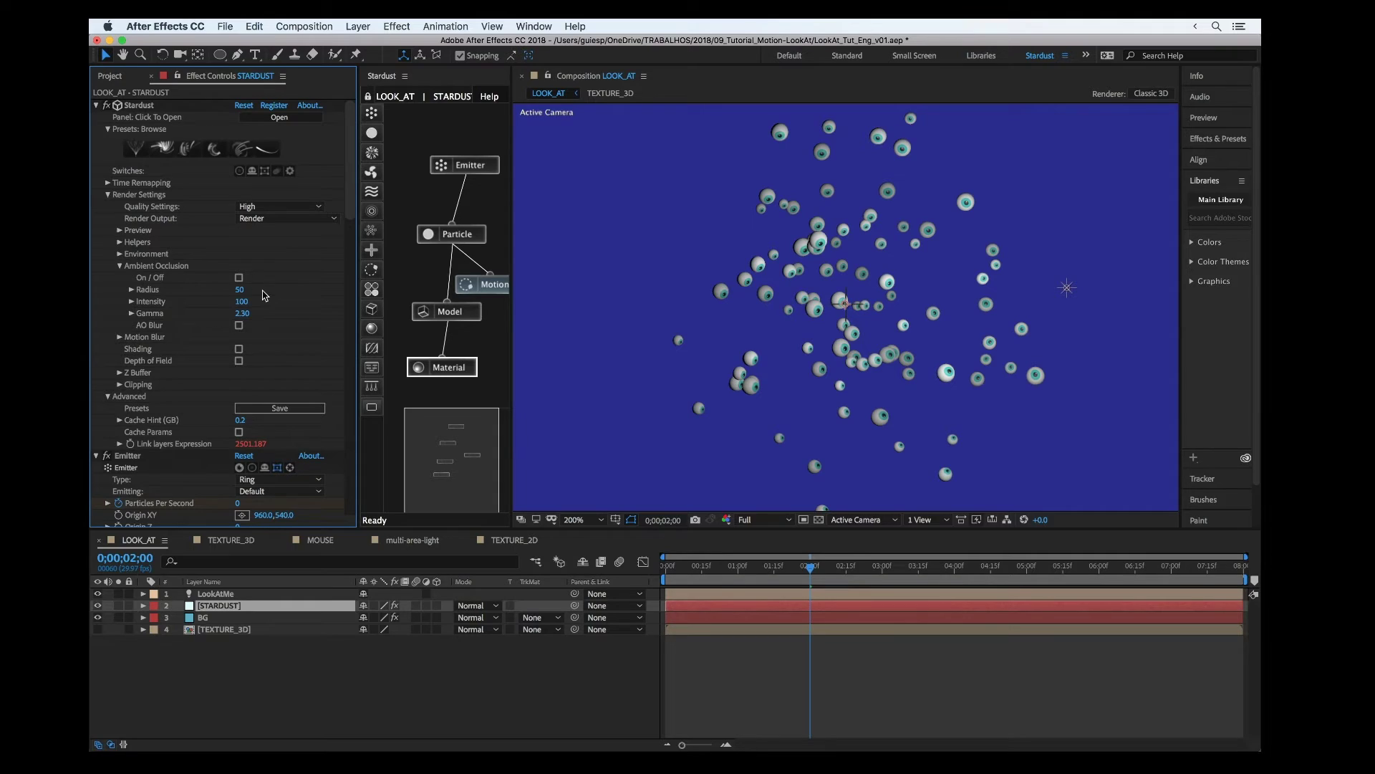
click(238, 278)
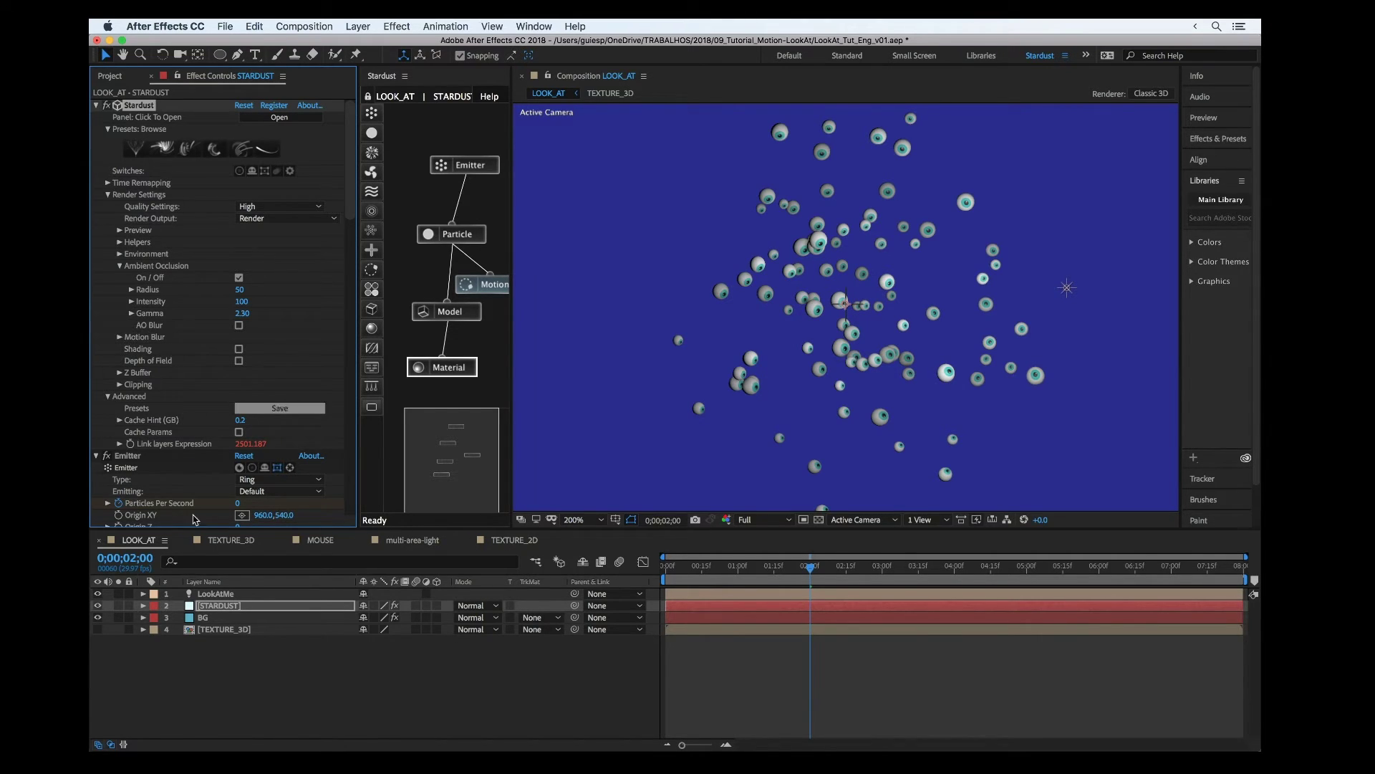
Reveal the Environment settings and open the multi-area-light composition from the Project panel
click(121, 255)
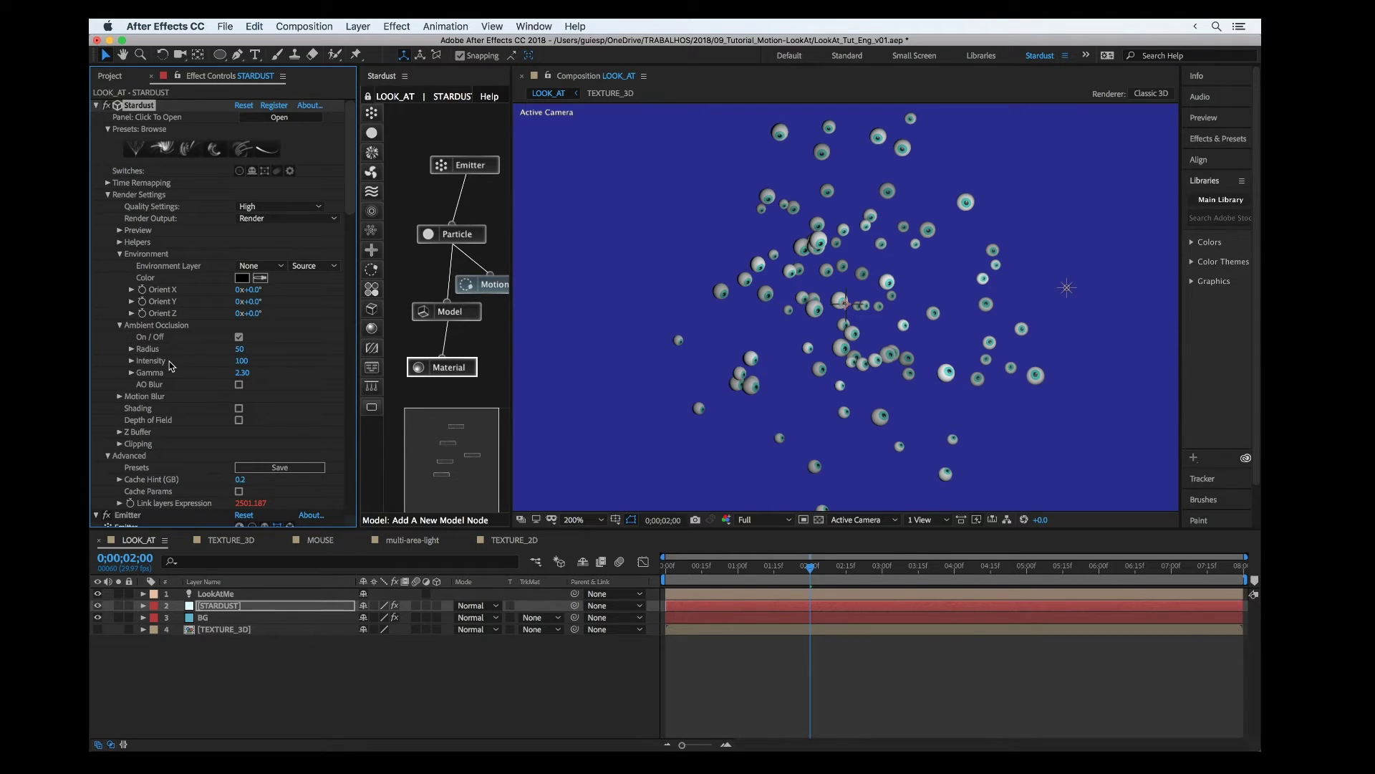
scroll(191, 387, down, 10)
scroll(190, 387, up, 10)
click(110, 75)
click(126, 229)
double_click(112, 232)
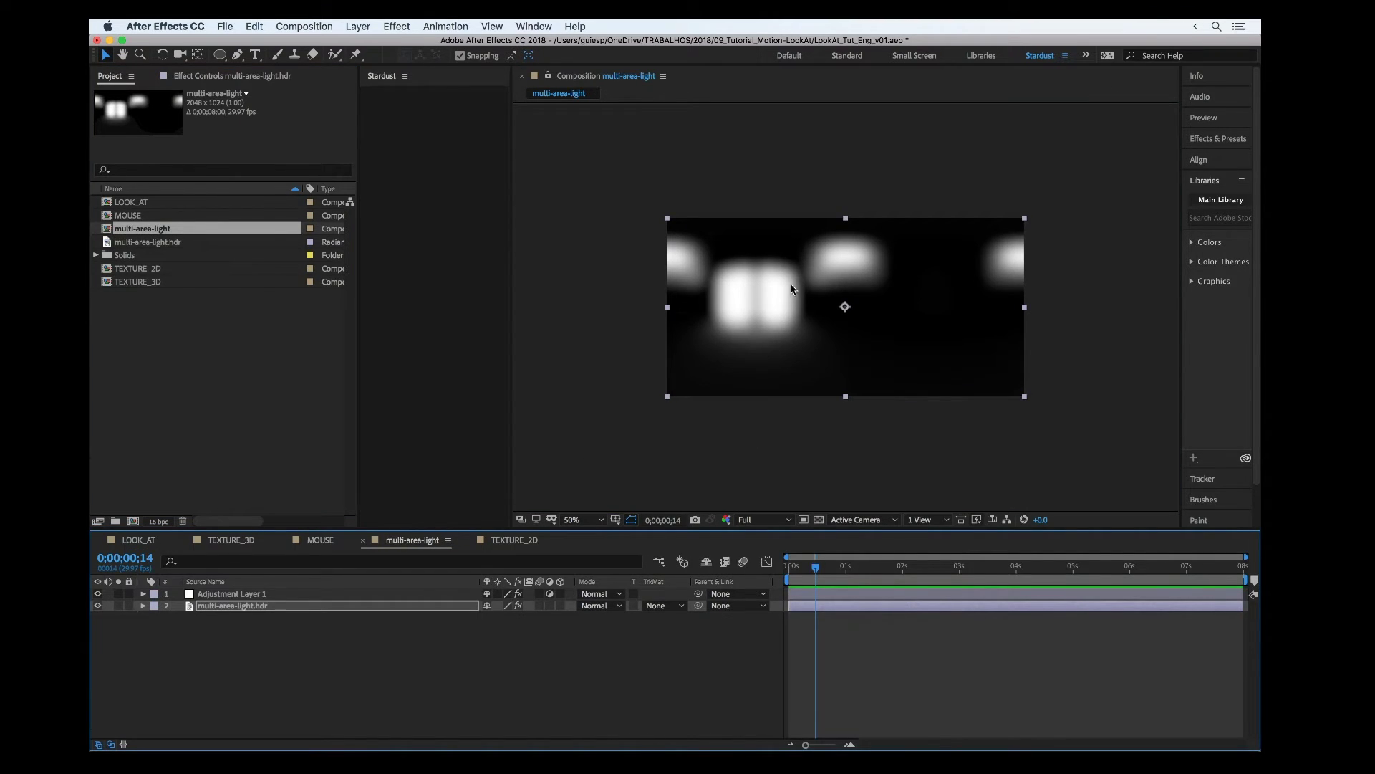
Toggle Adjustment Layer 1 off and on to compare the blurred HDR image
click(242, 607)
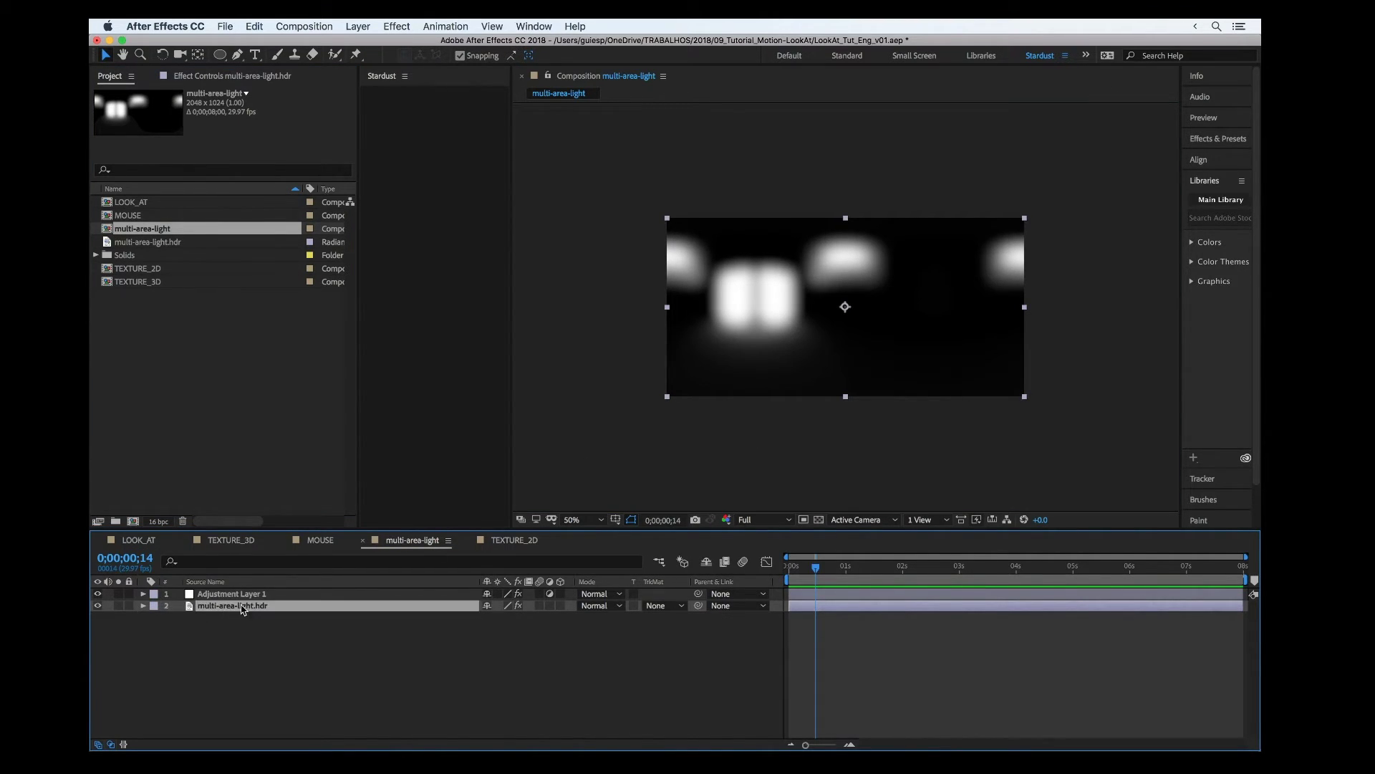
click(97, 594)
click(97, 594)
click(269, 594)
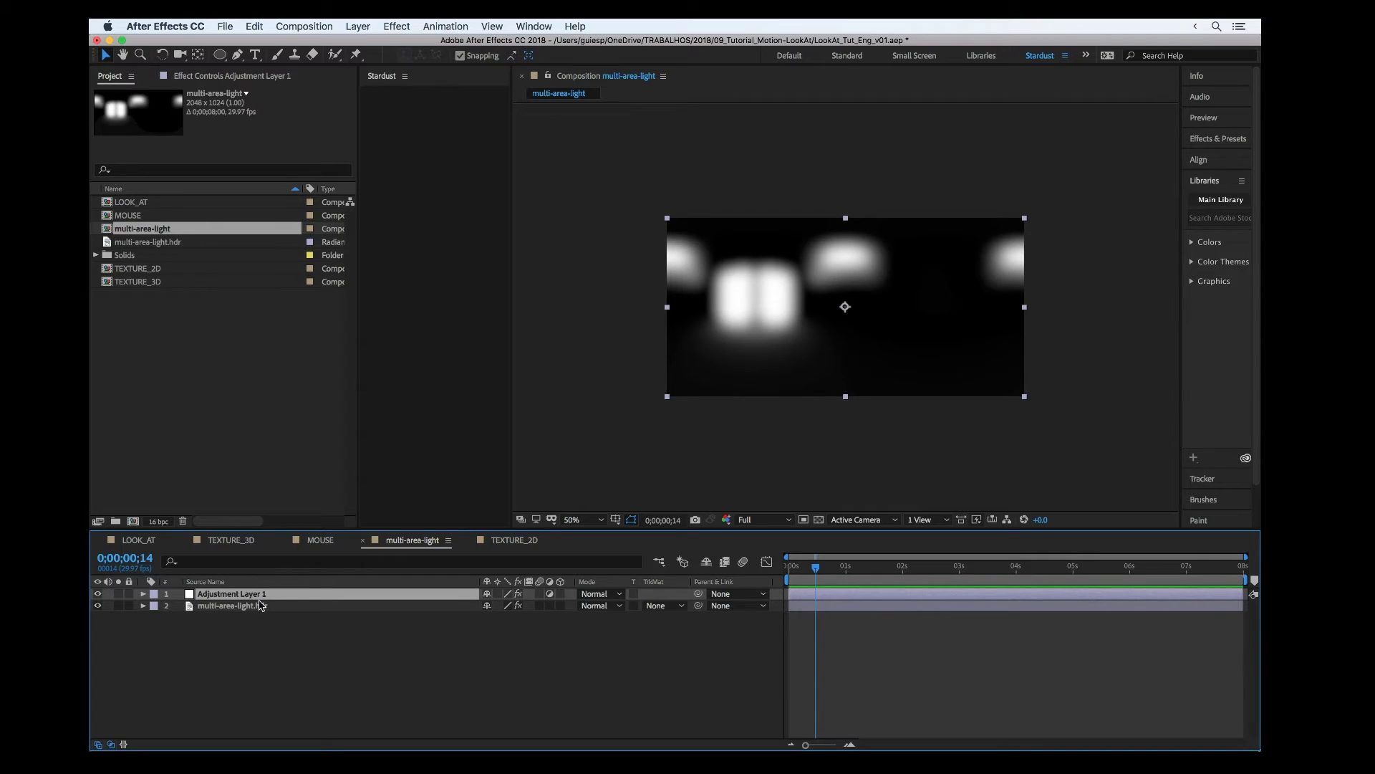
Toggle the multi-area-light.hdr Exposure effect off and on, keeping the adjustment layer visible
click(227, 606)
click(205, 76)
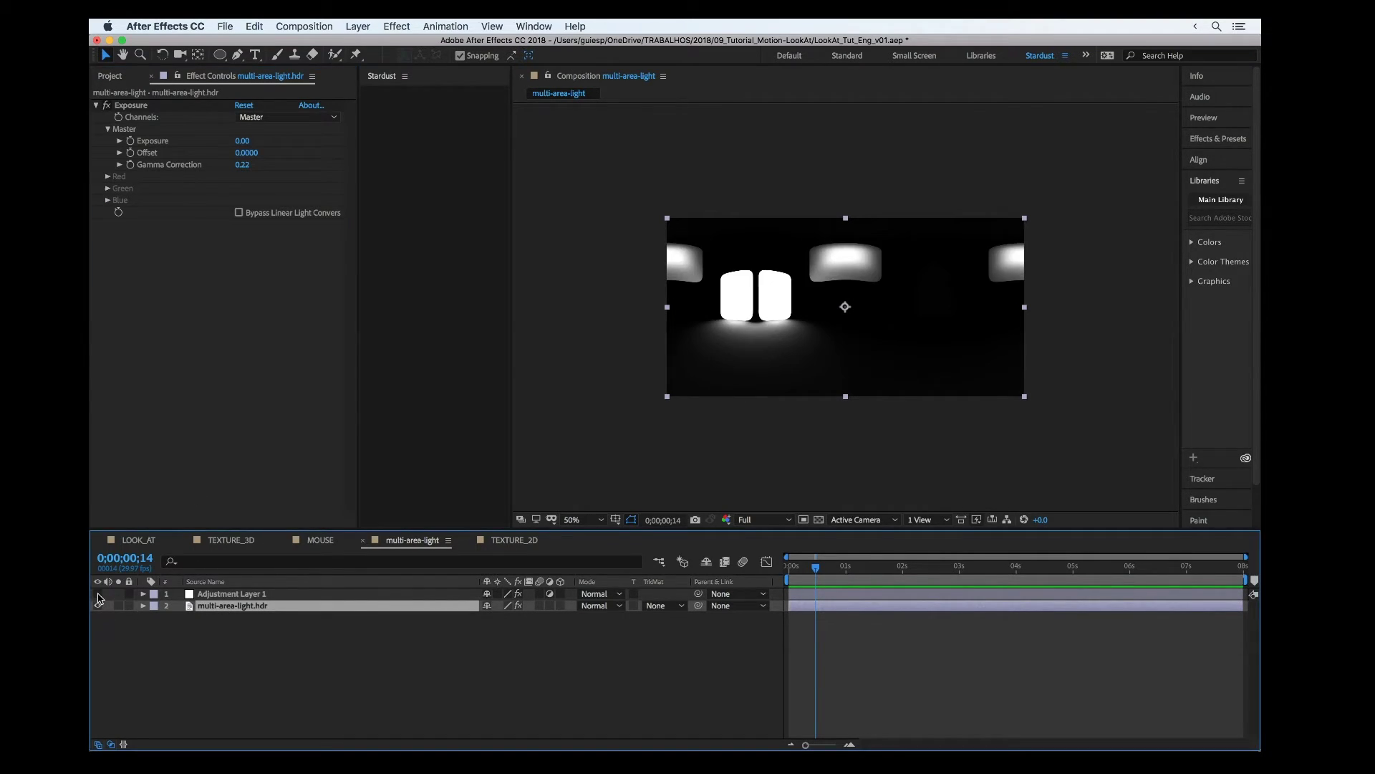
click(106, 107)
click(106, 107)
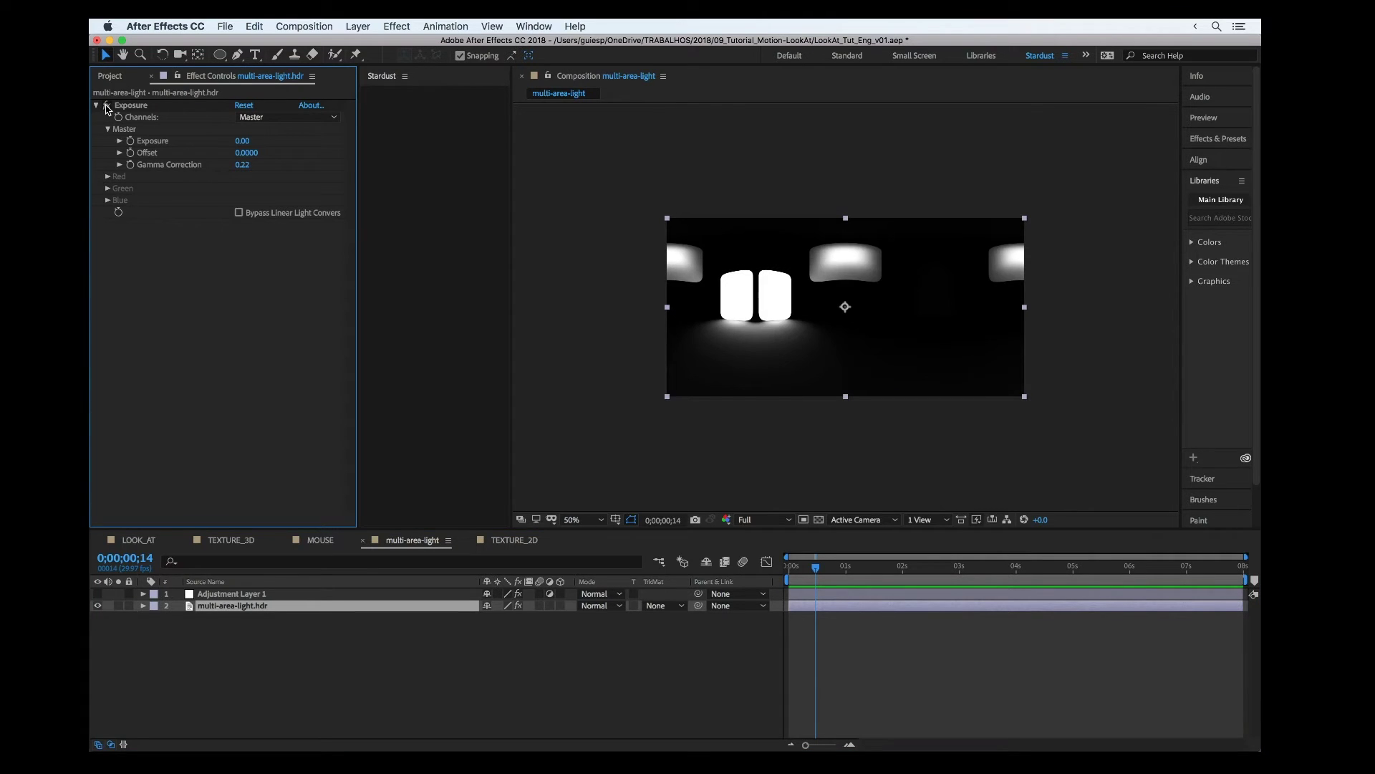
click(99, 594)
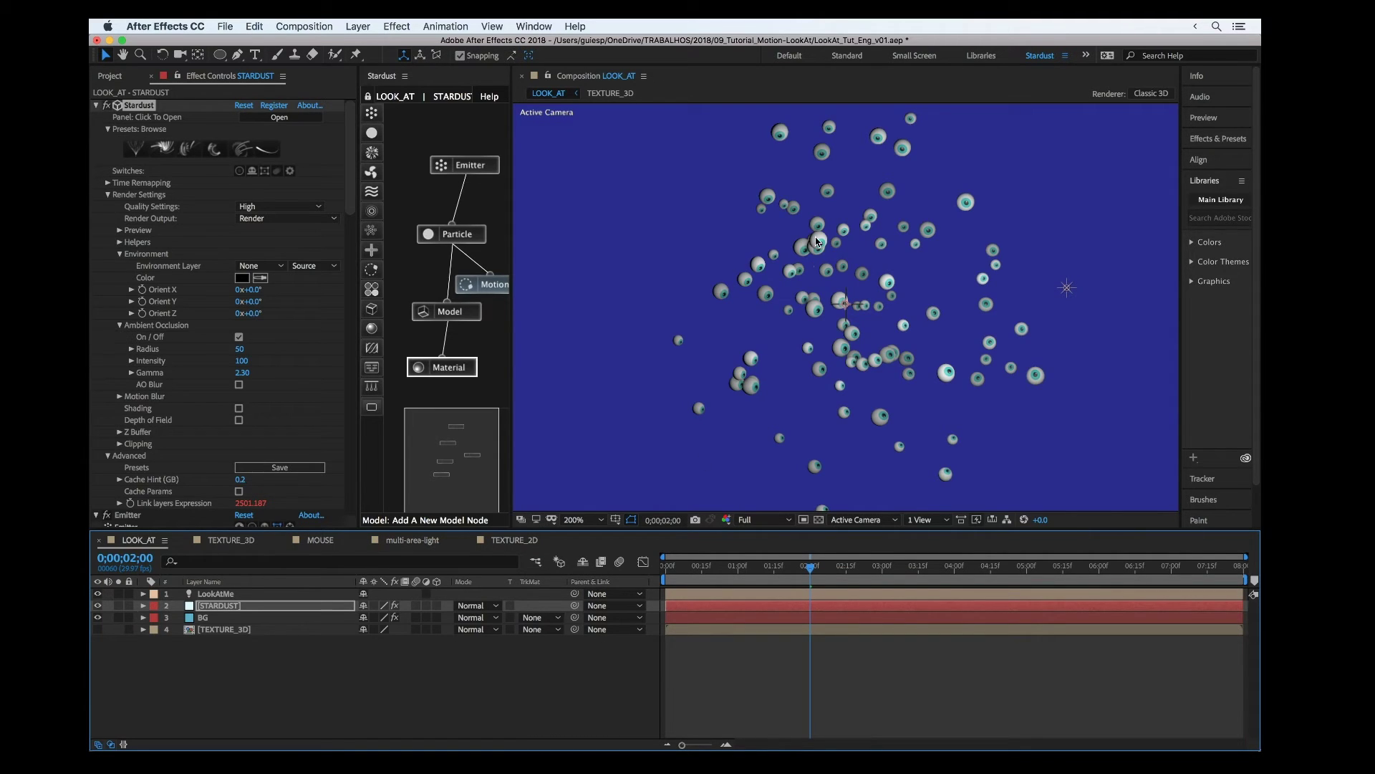
Add the multi-area-light composition to the LOOK_AT timeline as layer 5
click(250, 267)
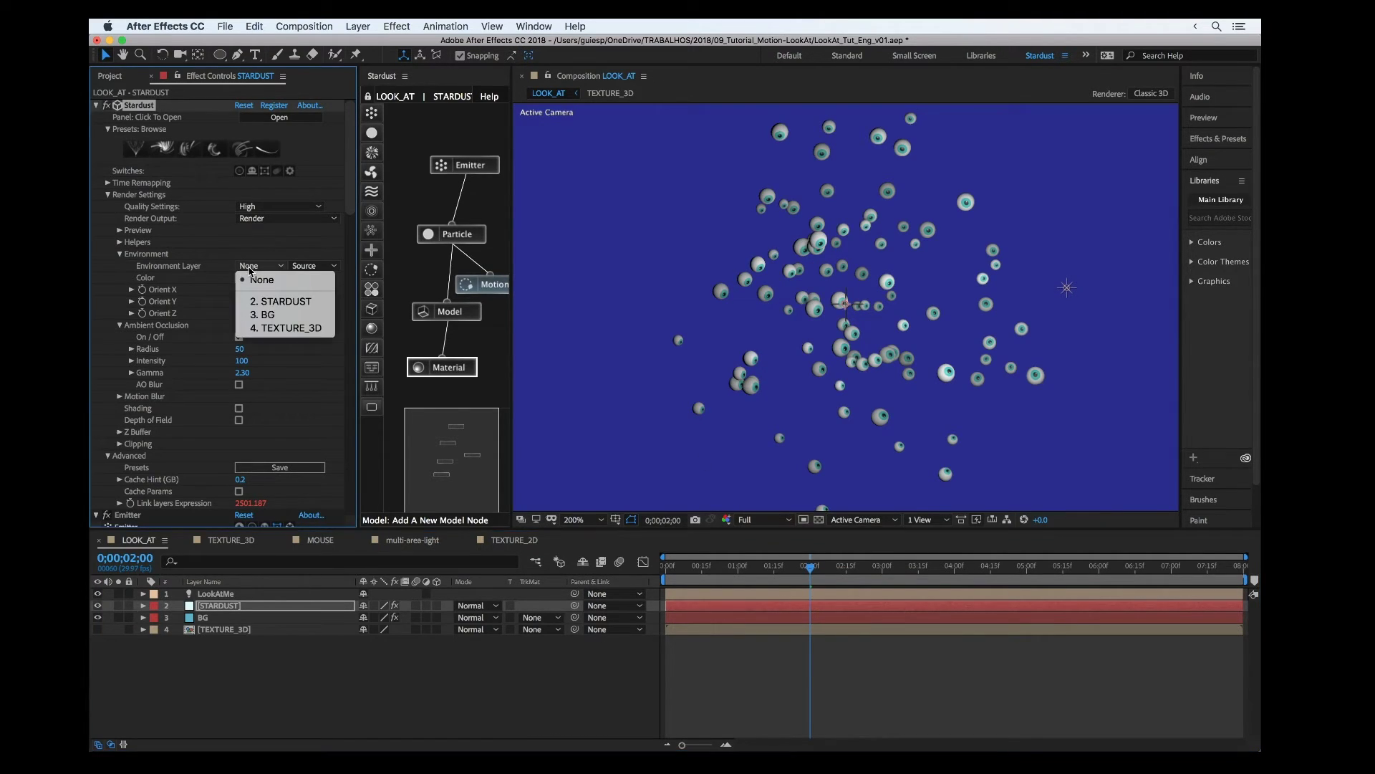
click(114, 226)
click(109, 76)
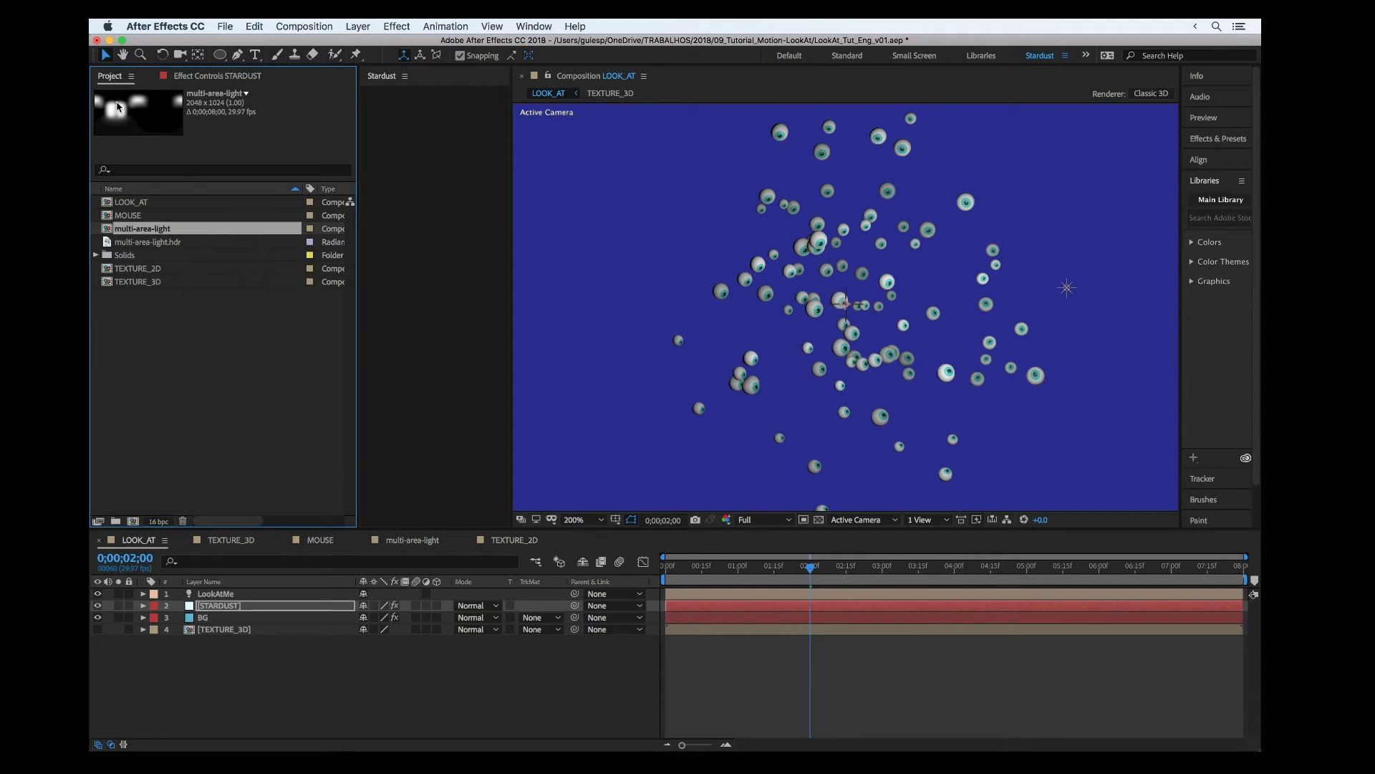
drag(126, 230, 239, 706)
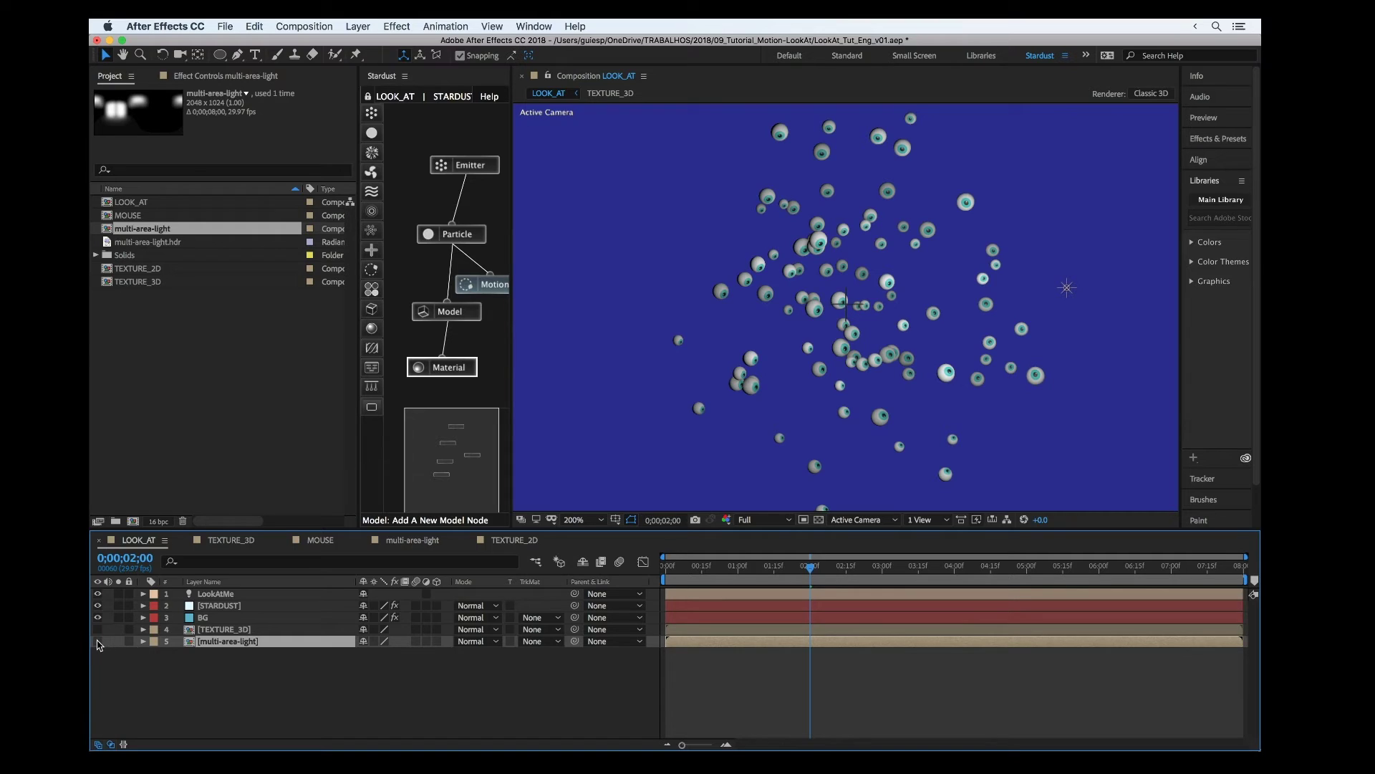
Set the STARDUST Environment Layer to 5. multi-area-light
click(223, 608)
click(210, 76)
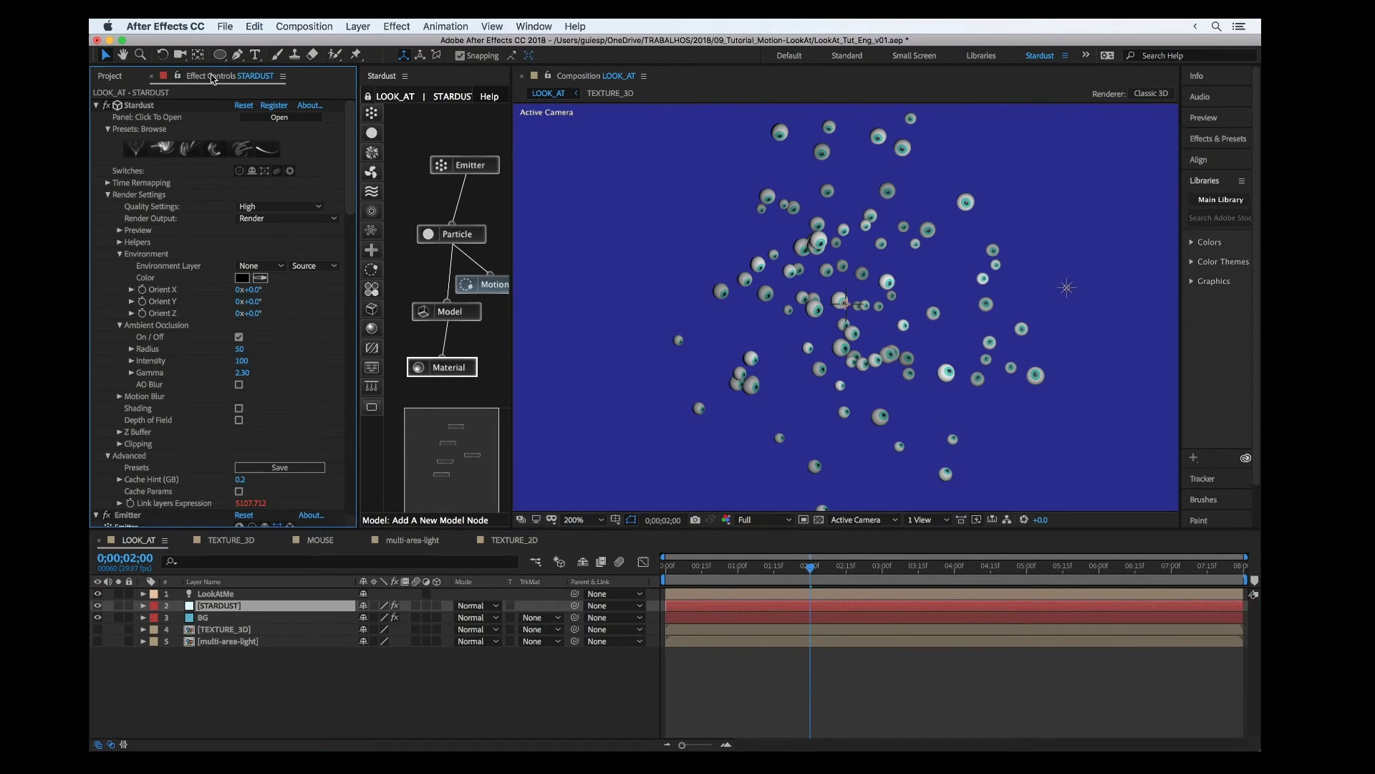
click(260, 266)
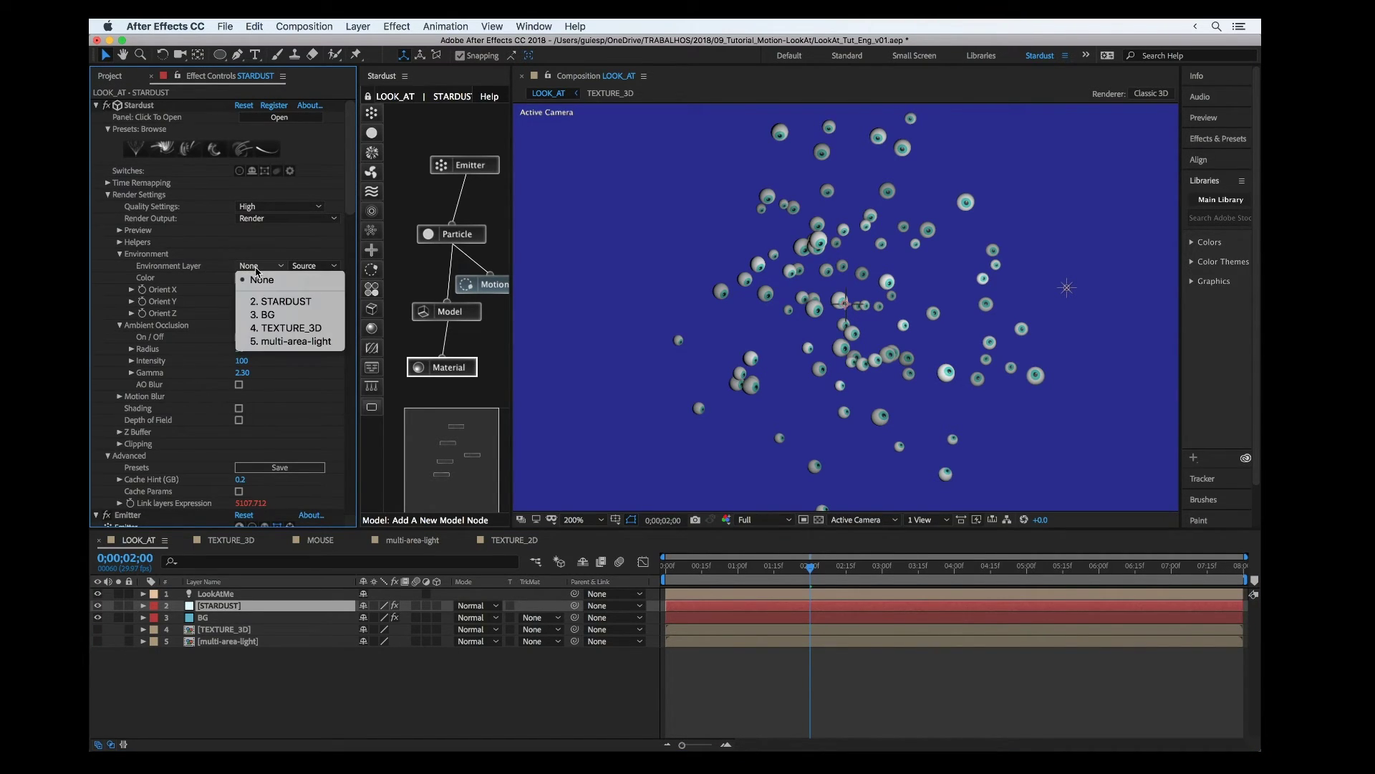
click(276, 342)
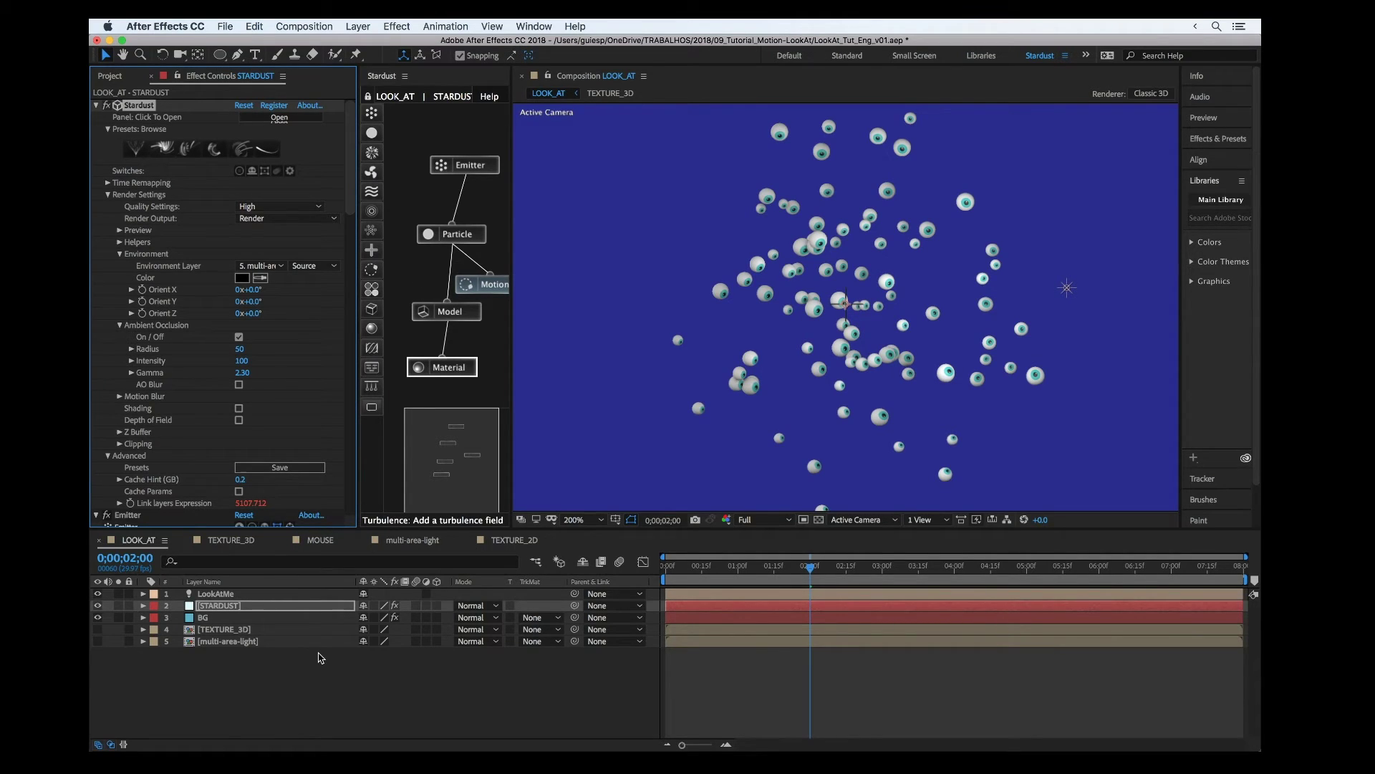
Create Ambient Light 1, an ambient-type light with a pale yellow, near-white colour
right_click(360, 689)
mouse_move(465, 595)
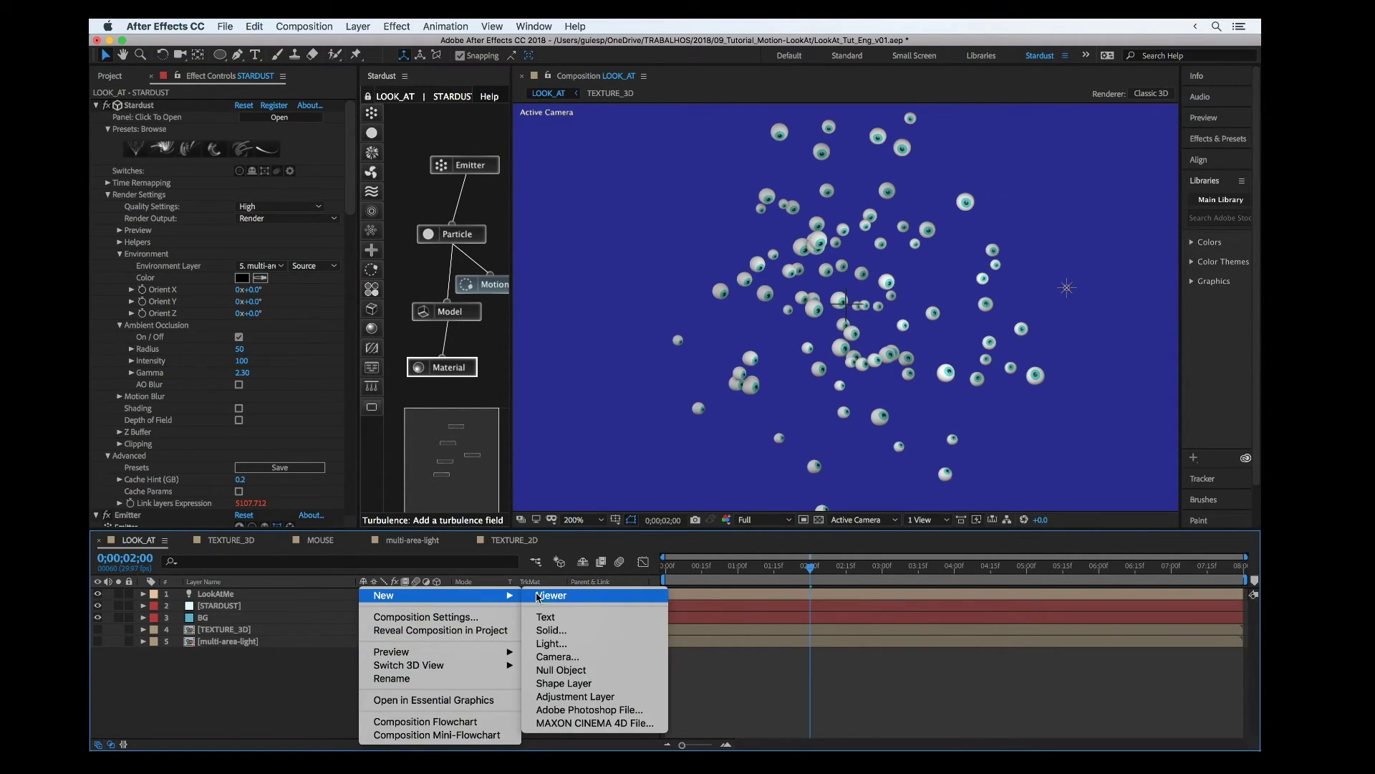
click(552, 643)
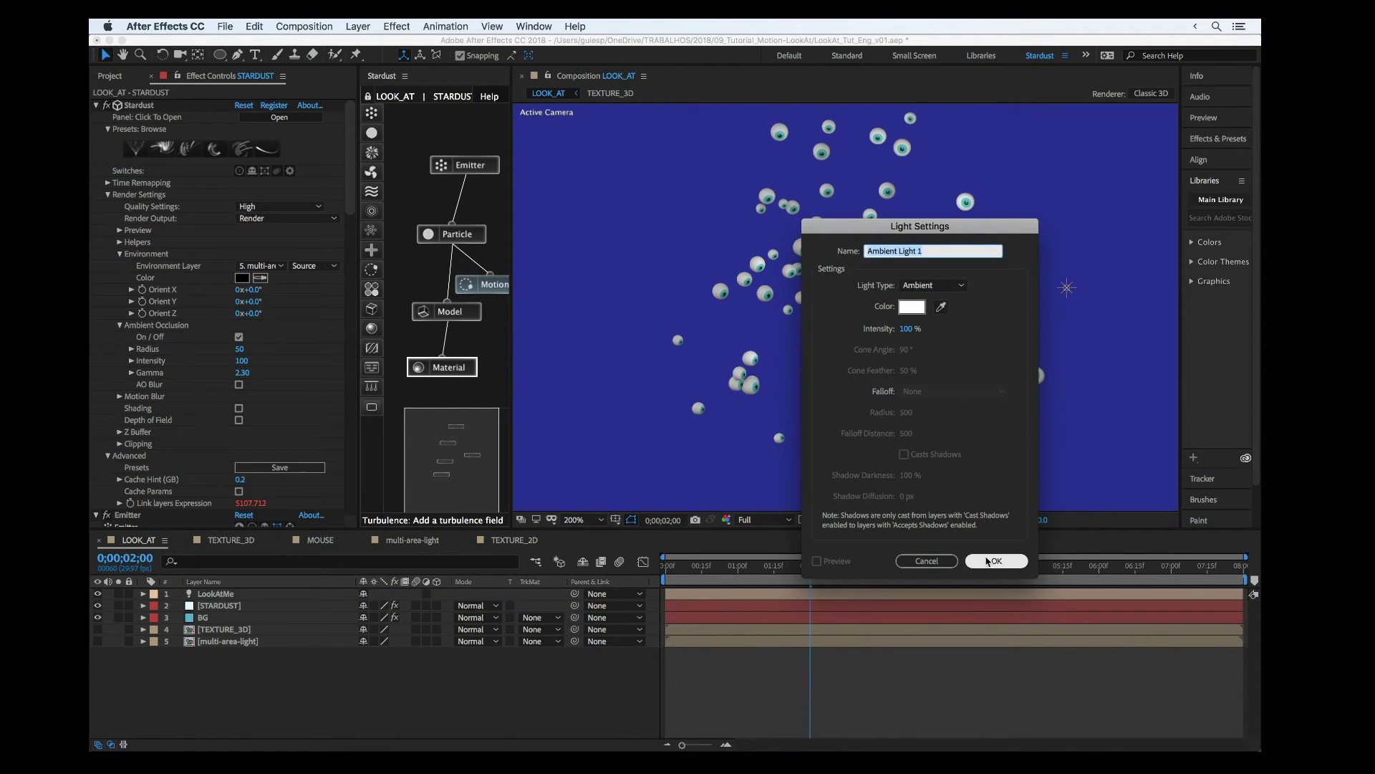
click(904, 306)
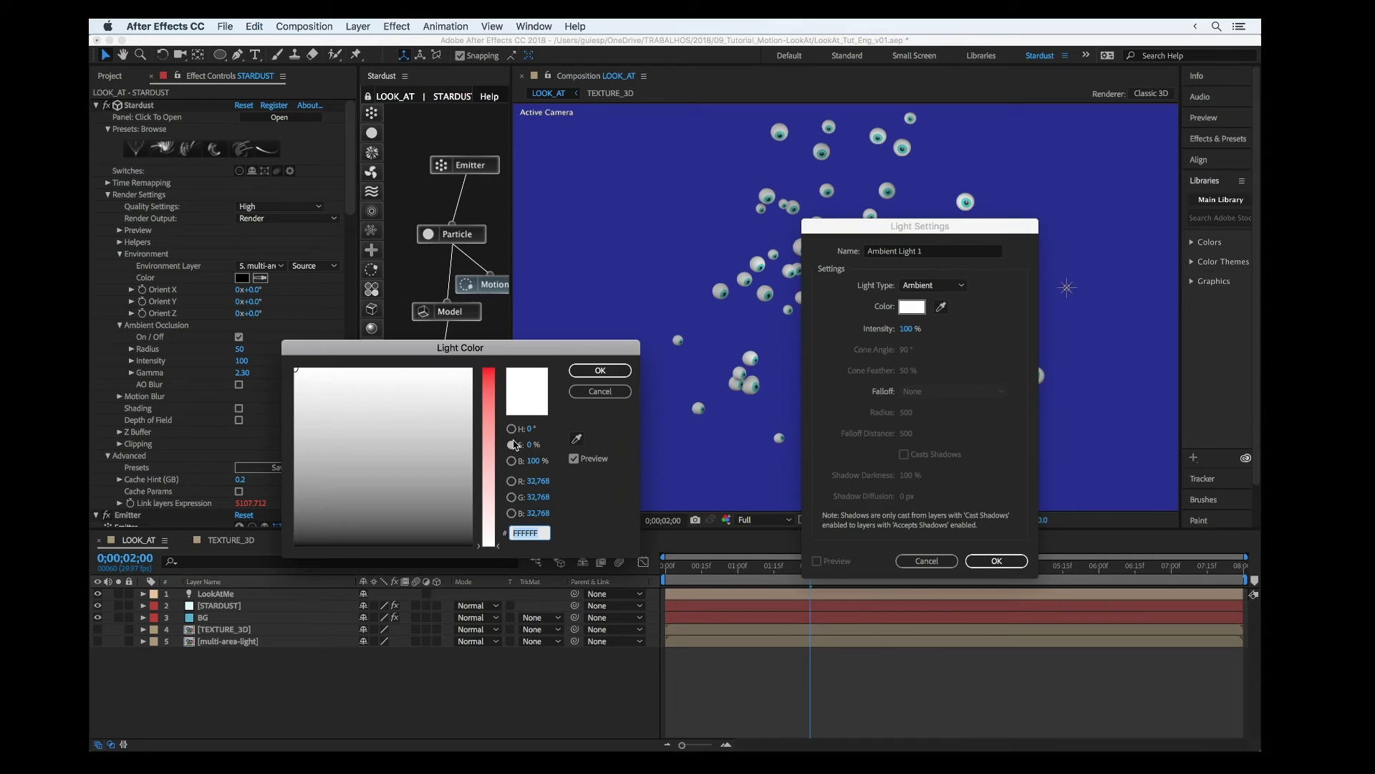
drag(491, 521, 491, 534)
click(511, 460)
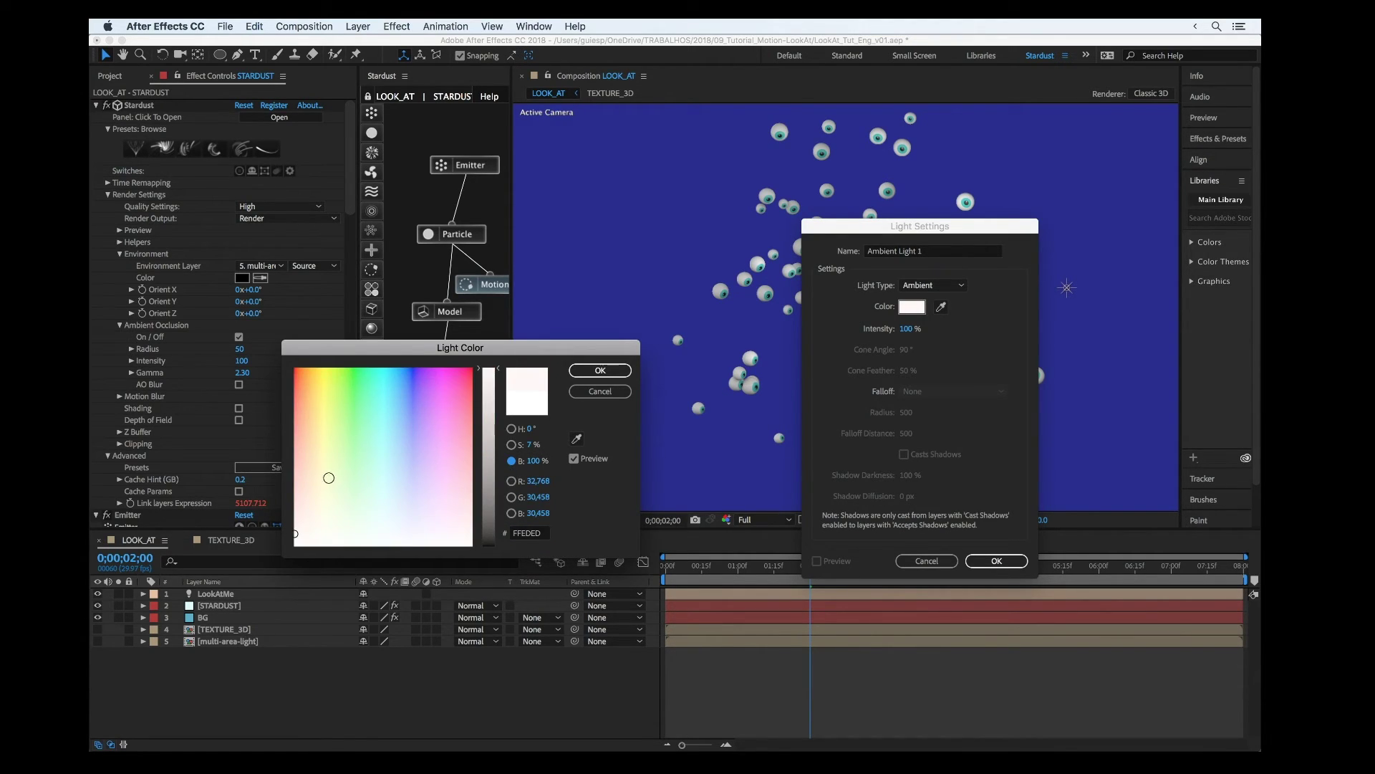
drag(324, 505, 325, 520)
click(593, 368)
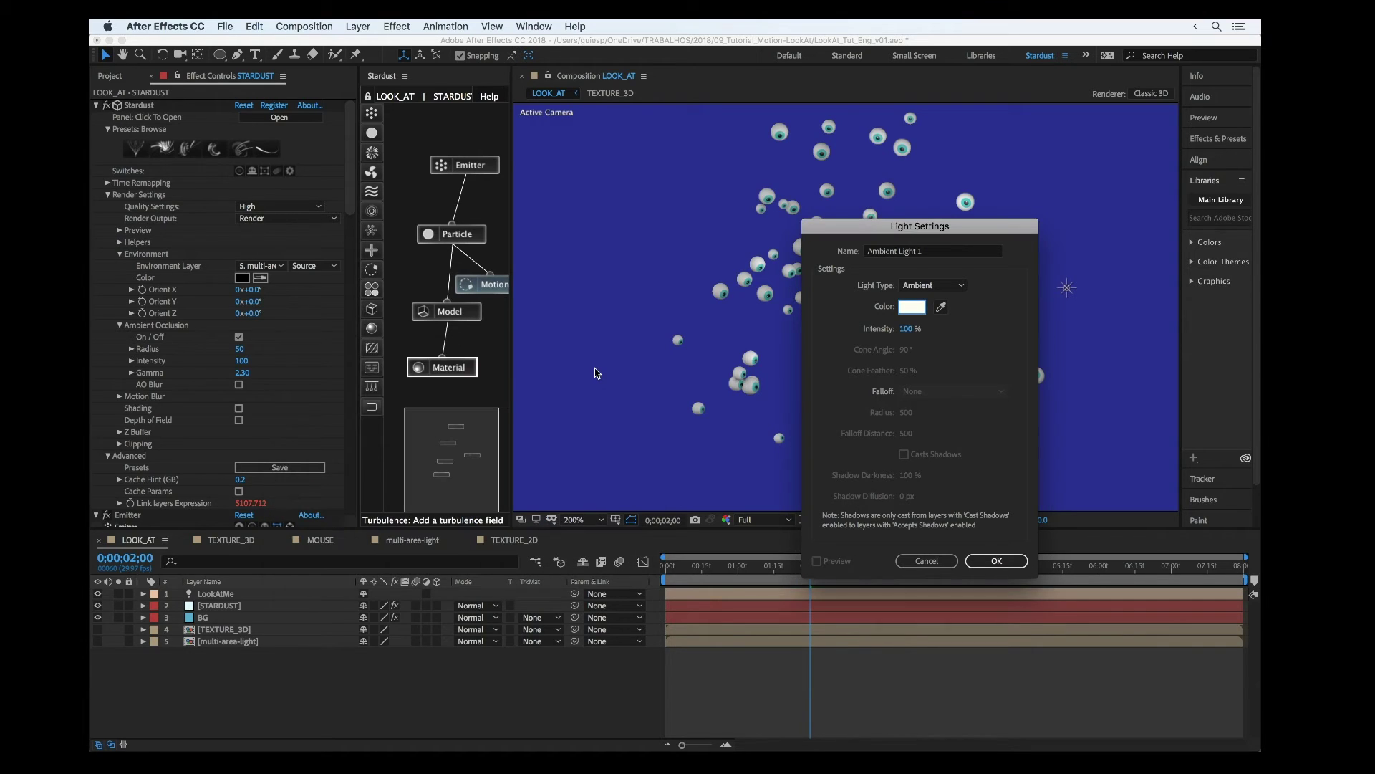
click(1002, 563)
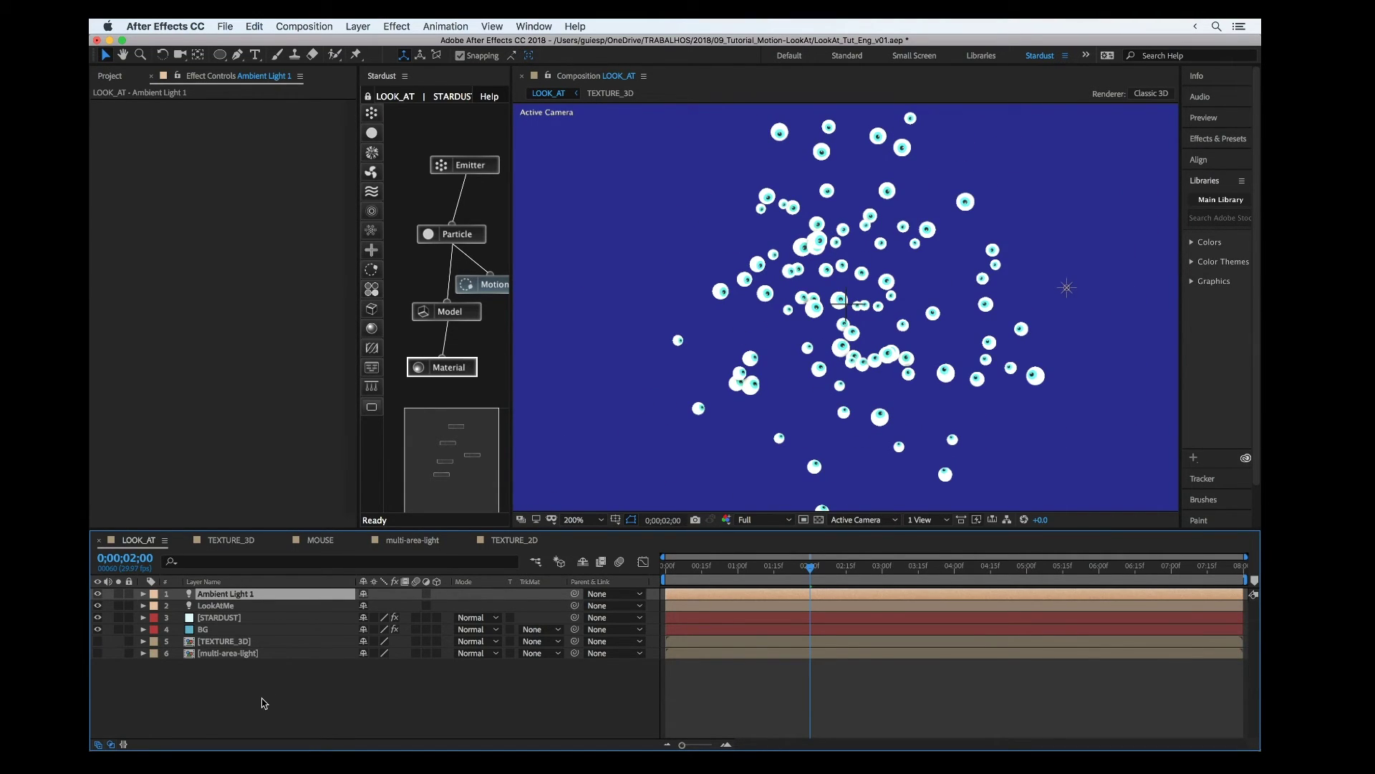
Change the Motion node's Look At Starting With target from All to LookAtMe
click(226, 606)
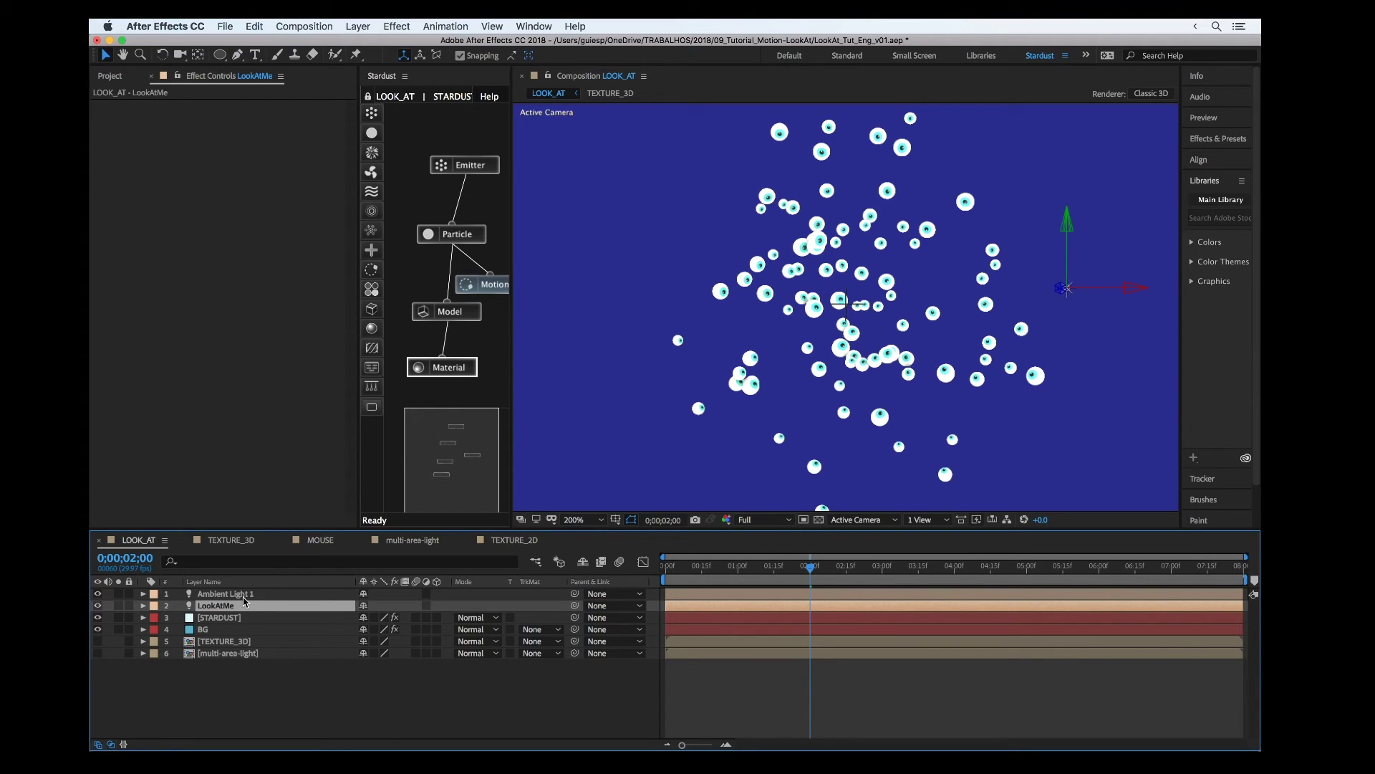
click(474, 284)
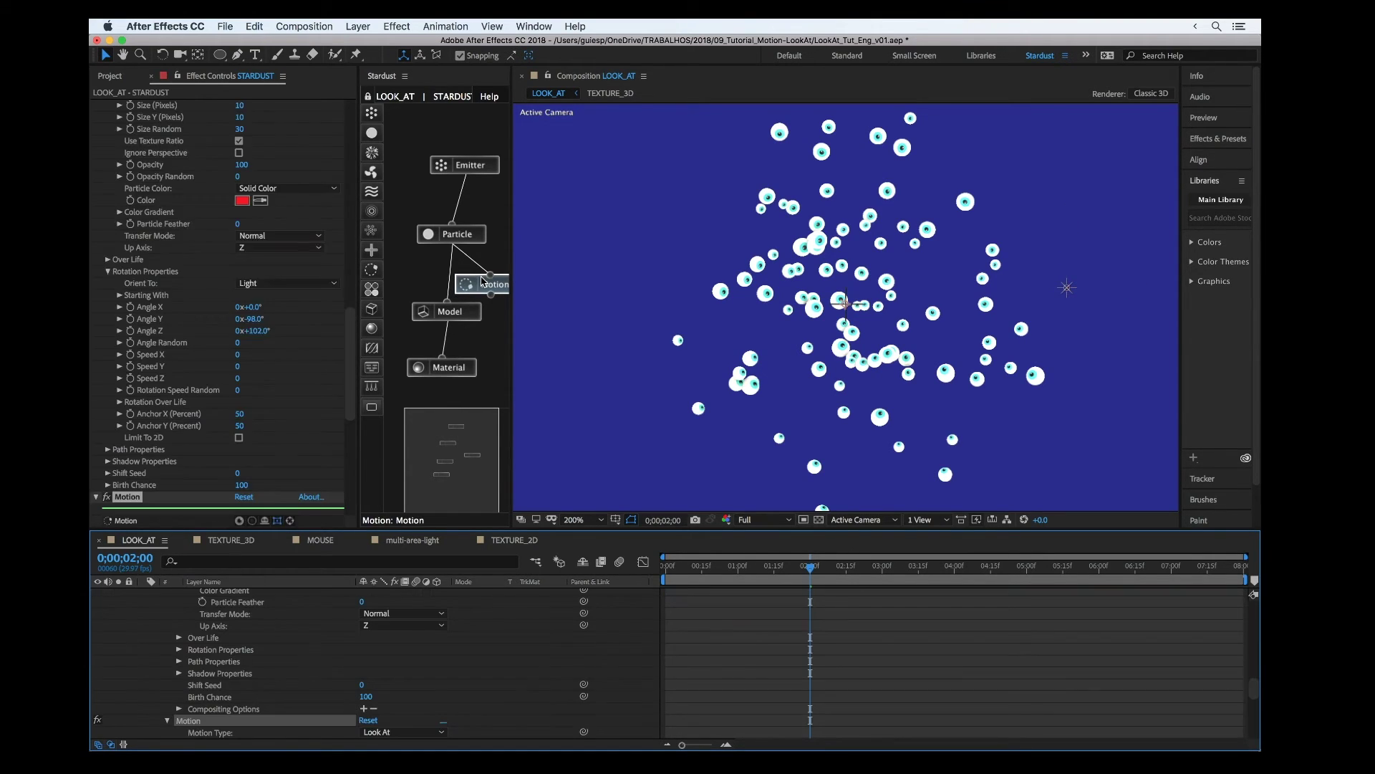
scroll(133, 390, down, 10)
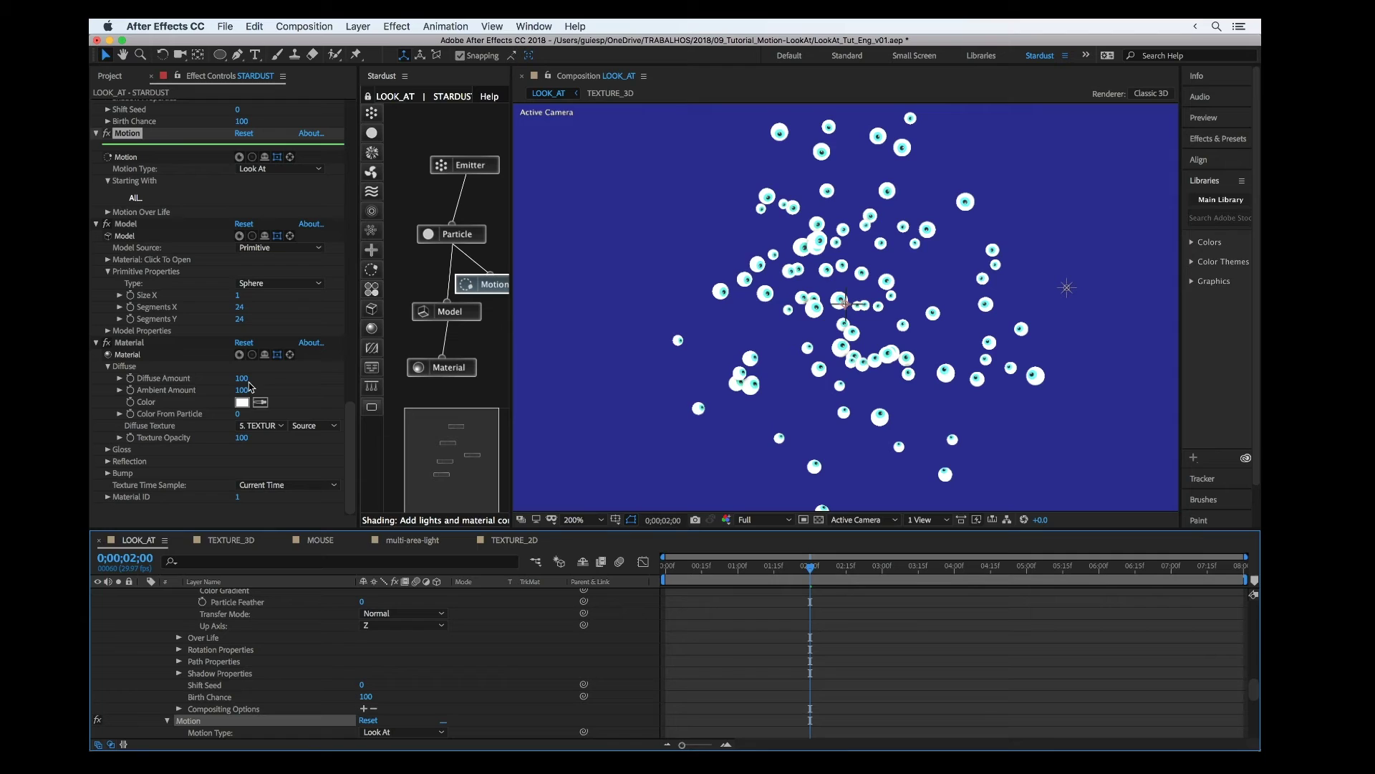
scroll(170, 304, up, 2)
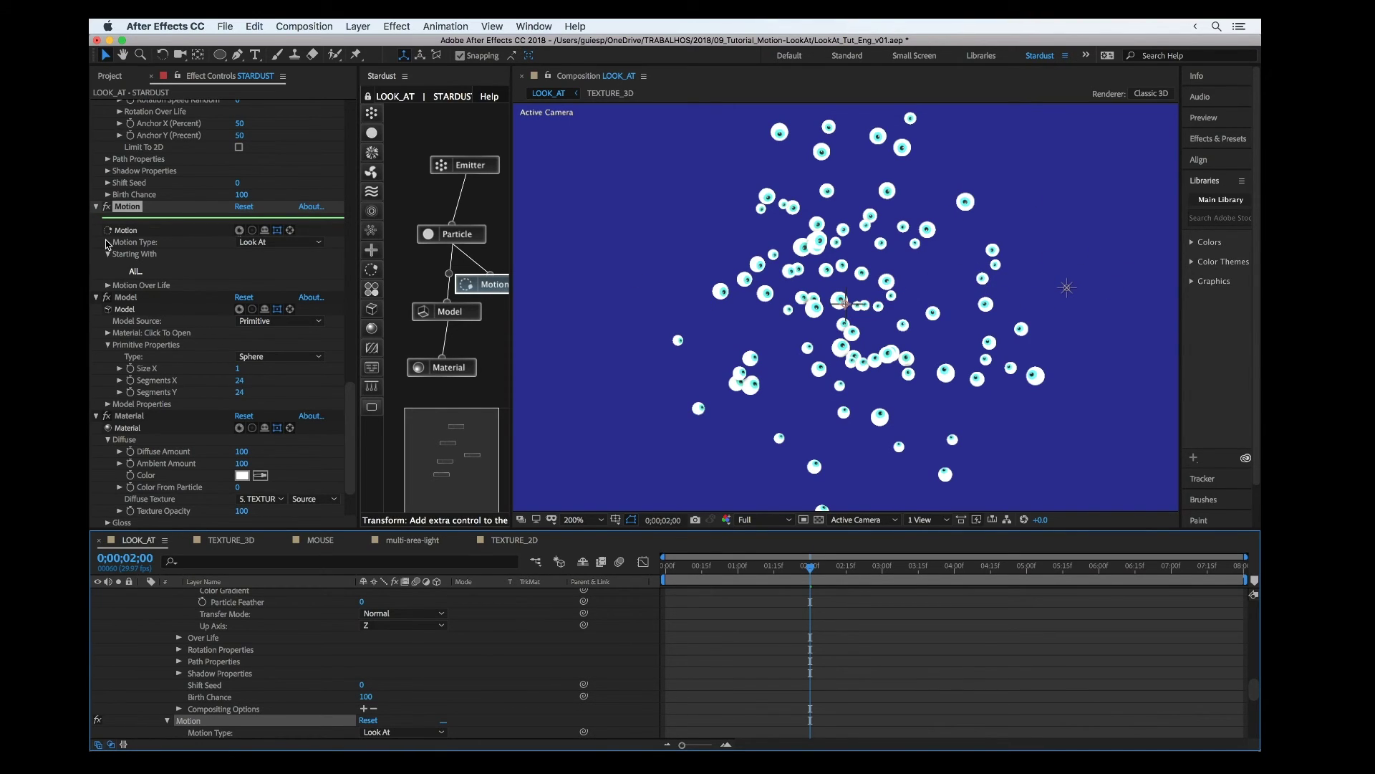
click(136, 272)
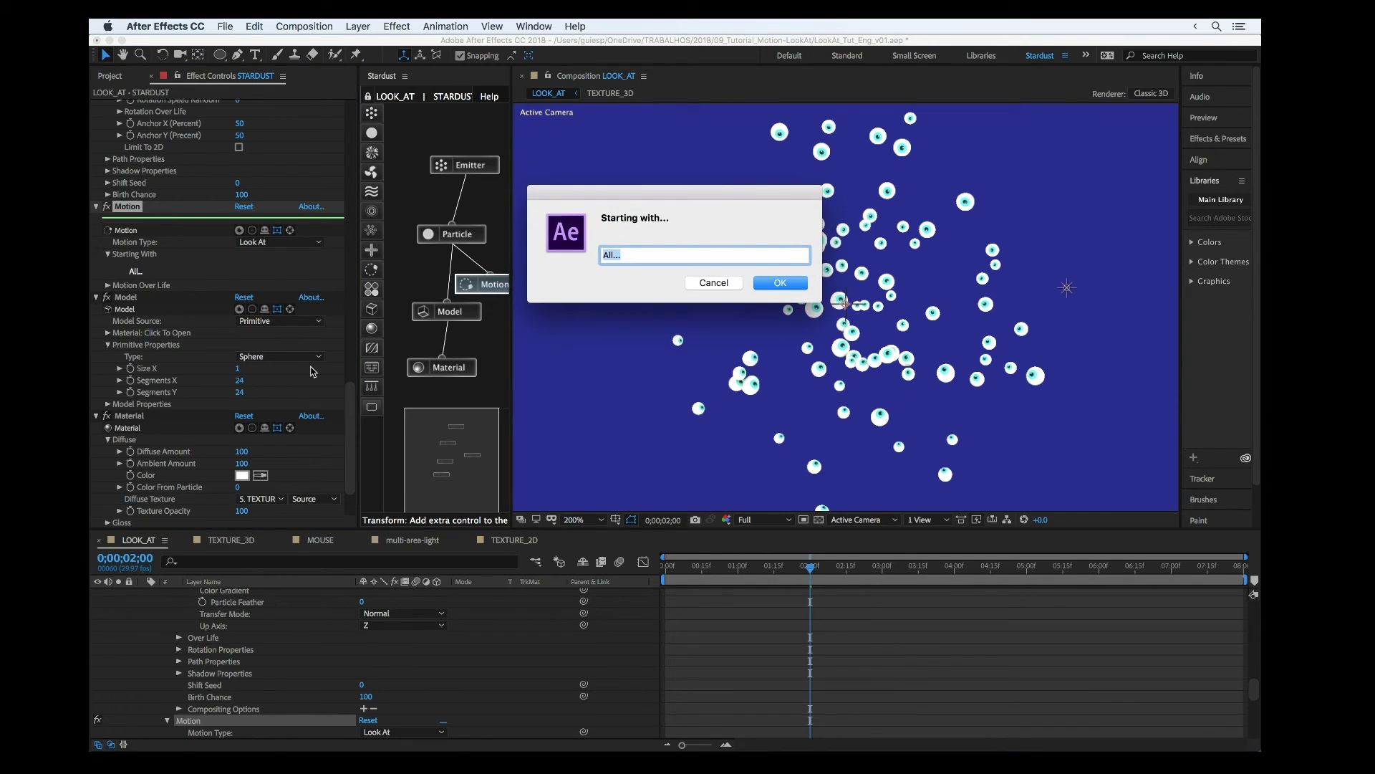
text(LookAtMe)
click(780, 285)
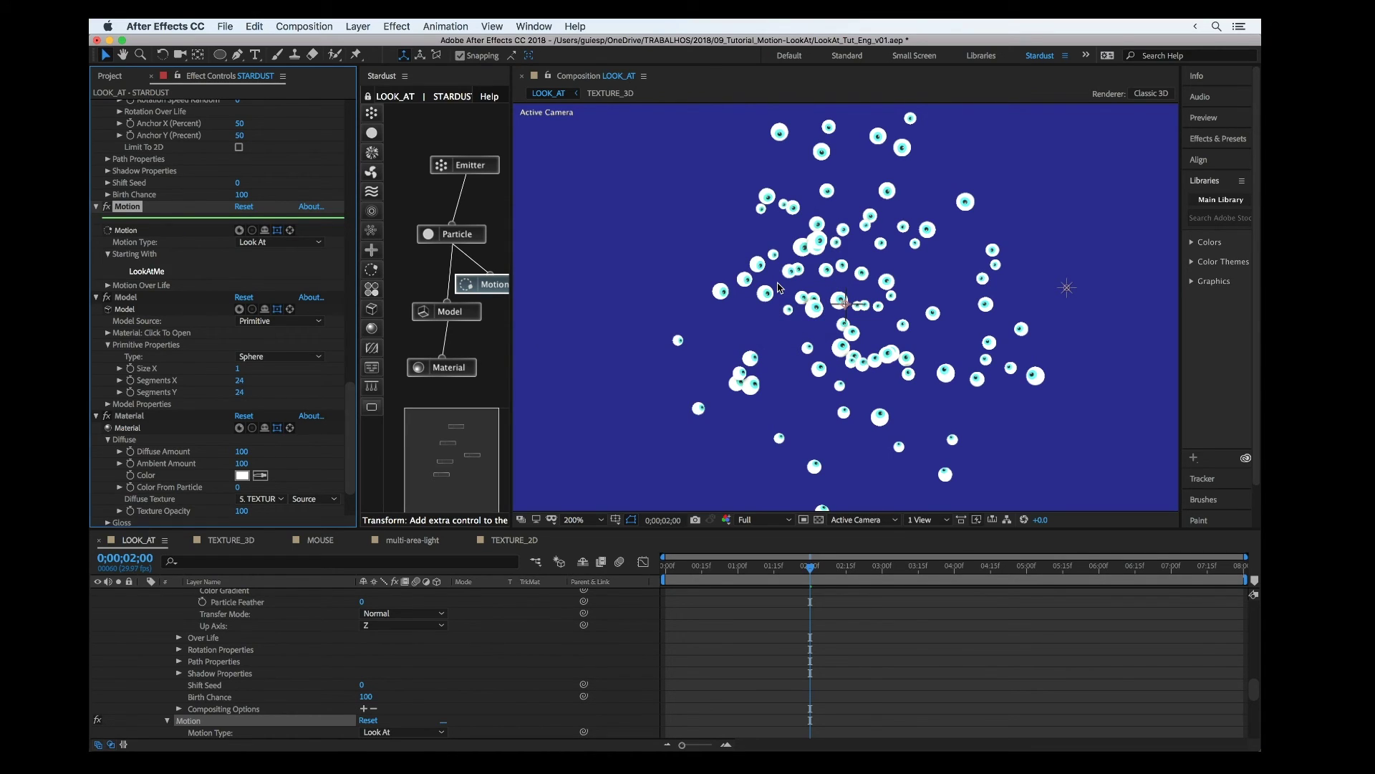
Lower Ambient Light 1's Intensity from 100% to 95% under Light Options
scroll(215, 644, up, 10)
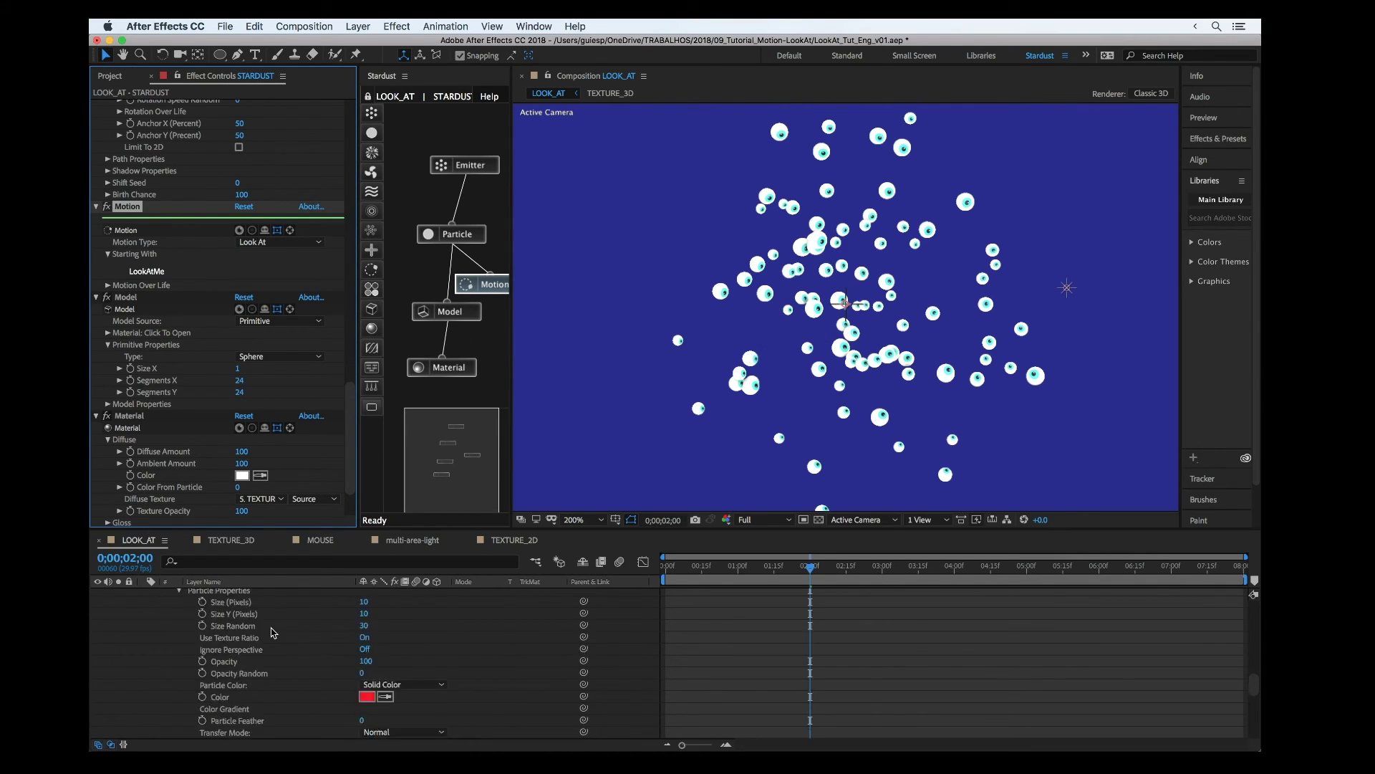
click(144, 594)
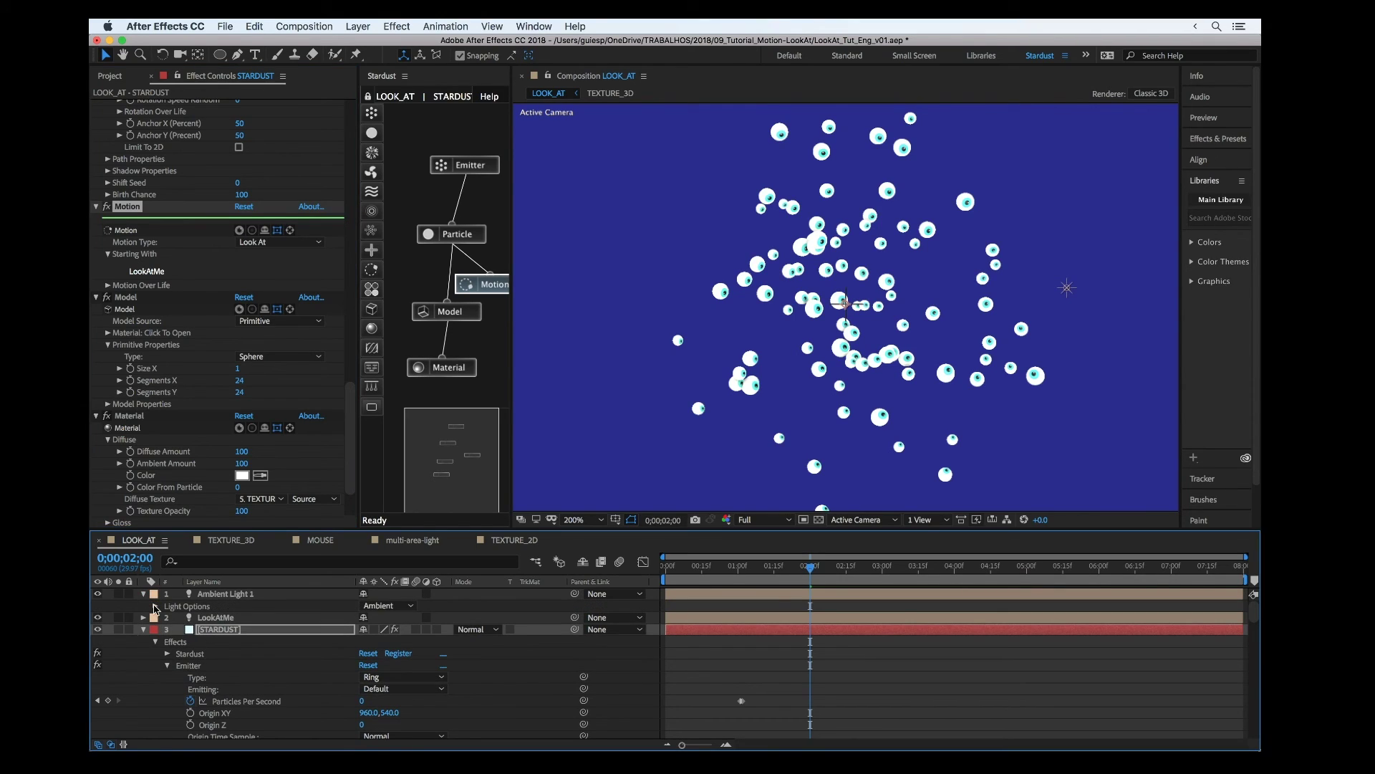
click(155, 607)
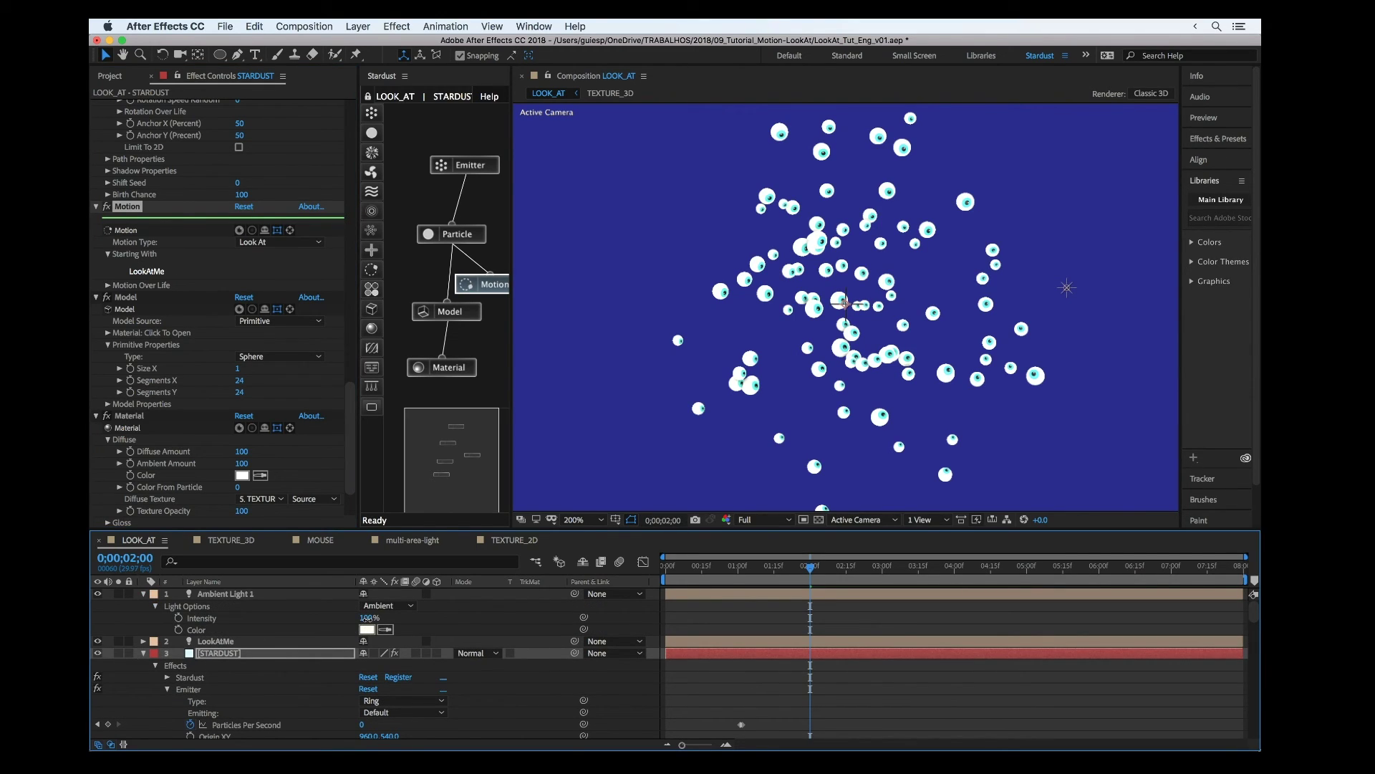
mouse_move(366, 618)
mouse_down()
mouse_move(315, 627)
mouse_move(329, 623)
mouse_up()
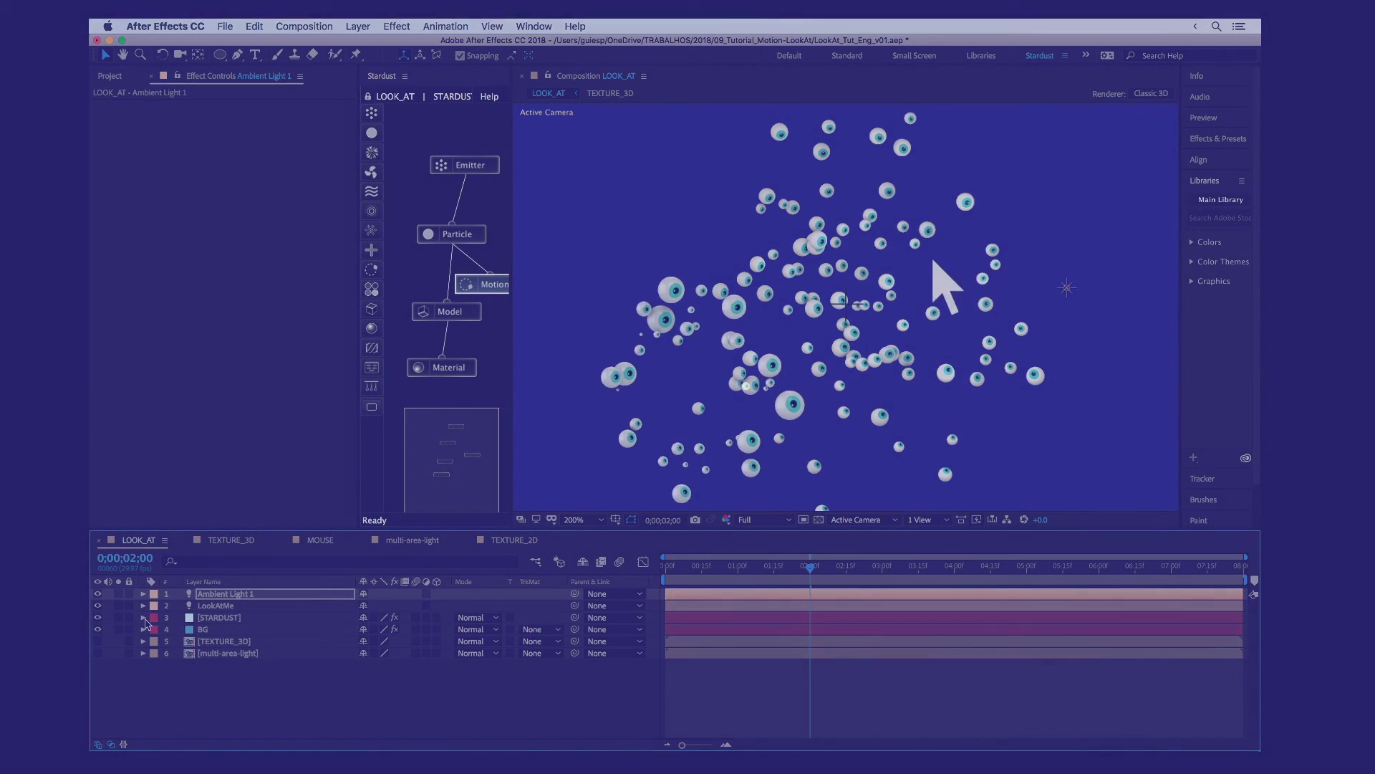